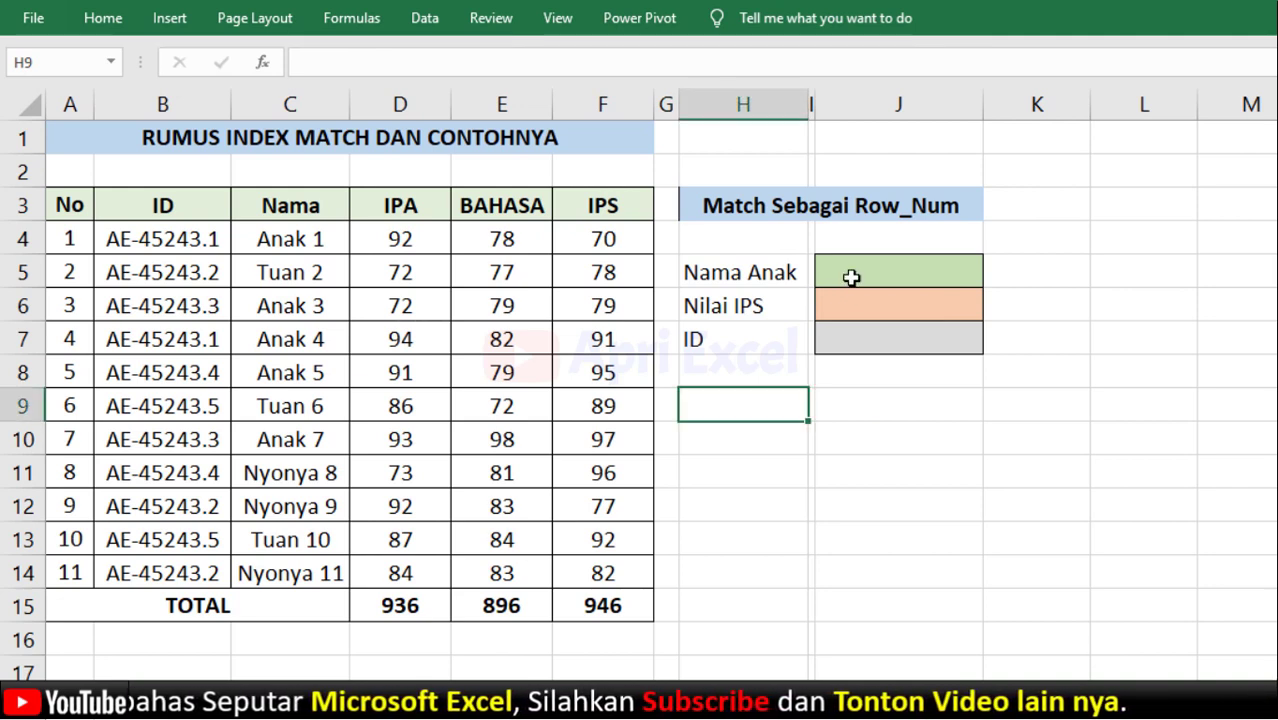
Set the Nama Anak cell J5 to Anak 4 from its dropdown list.
left_click(853, 277)
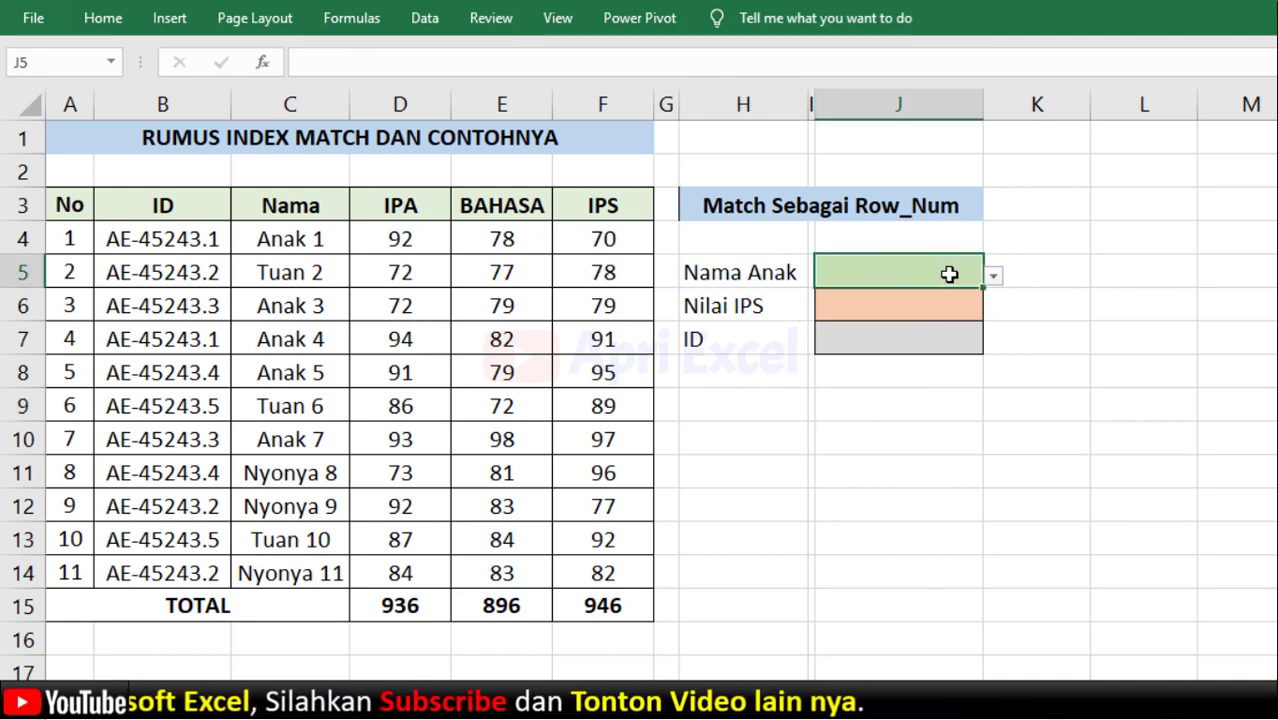
left_click(994, 276)
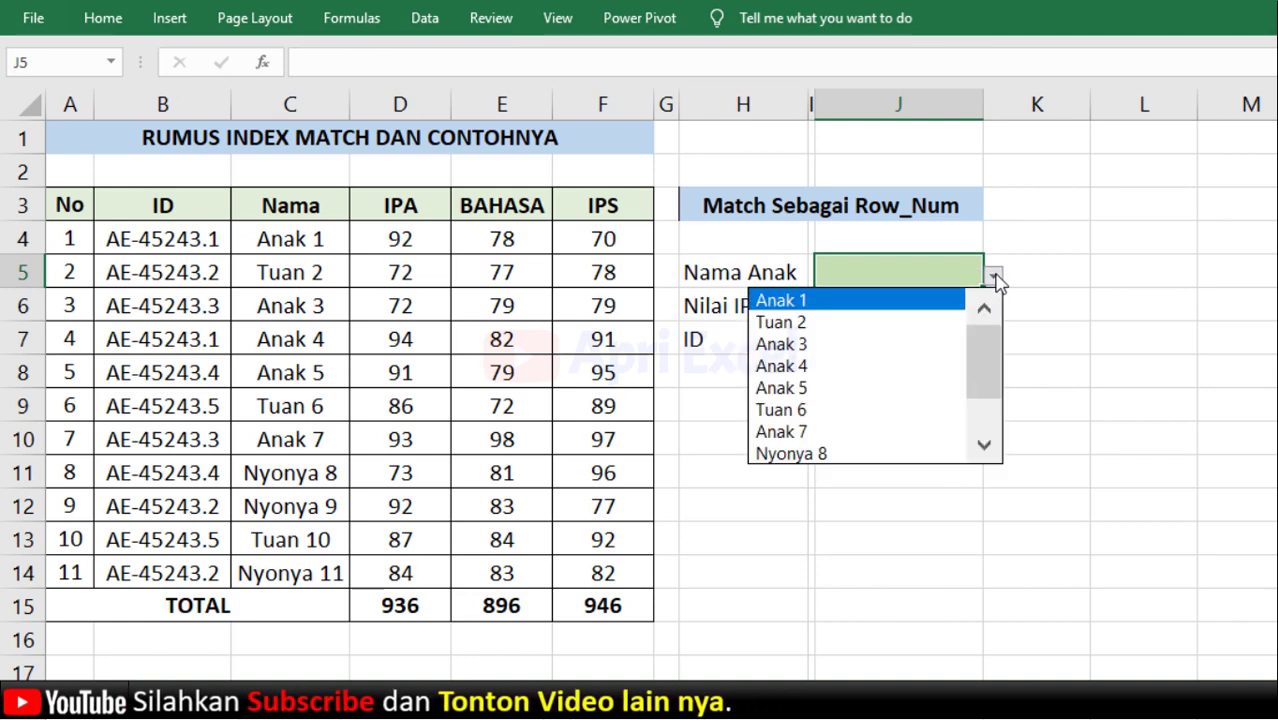
left_click(884, 366)
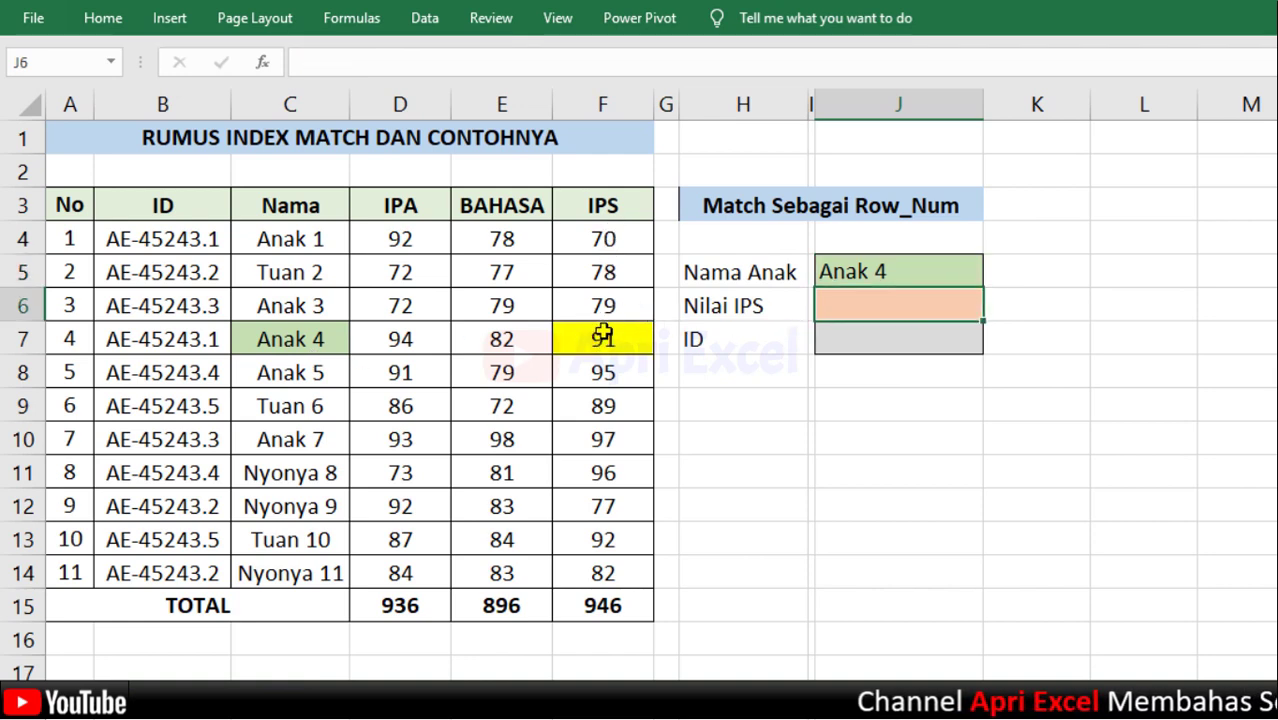
left_click(899, 305)
Enter =INDEX(F4:F14;4) in J6 so Nilai IPS returns 91, then review the formula.
type("=in")
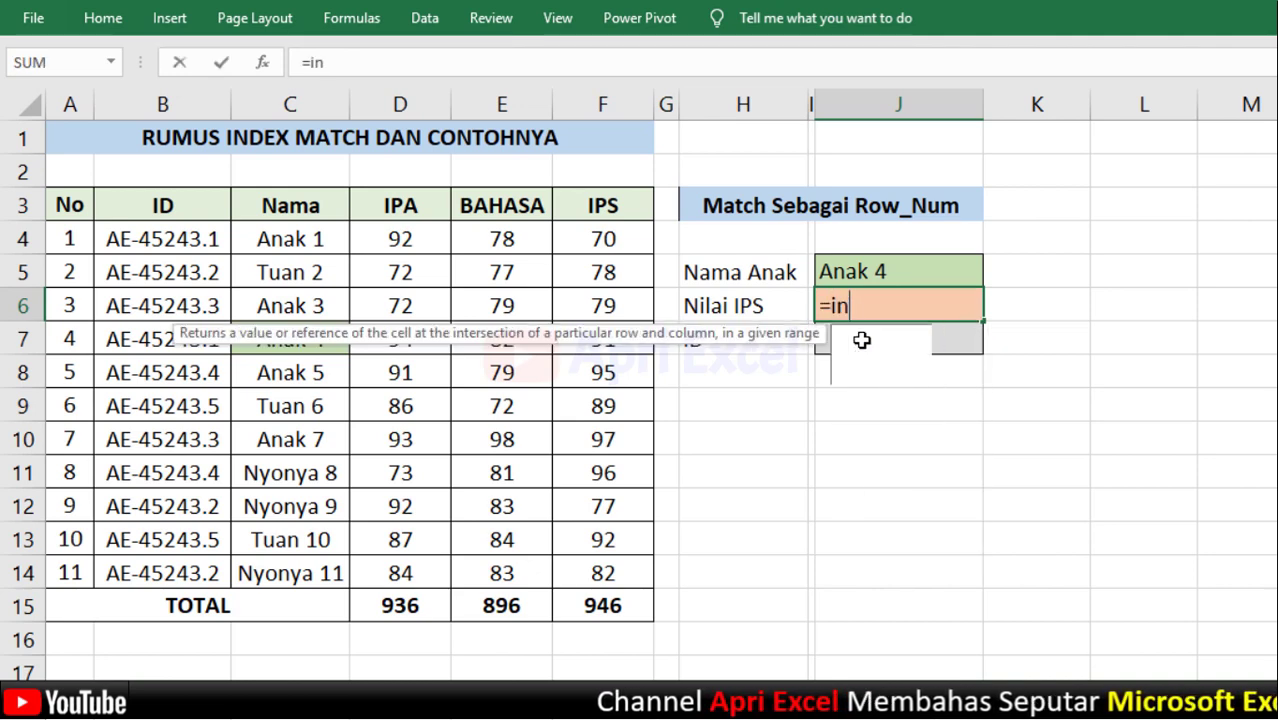
type("dex(")
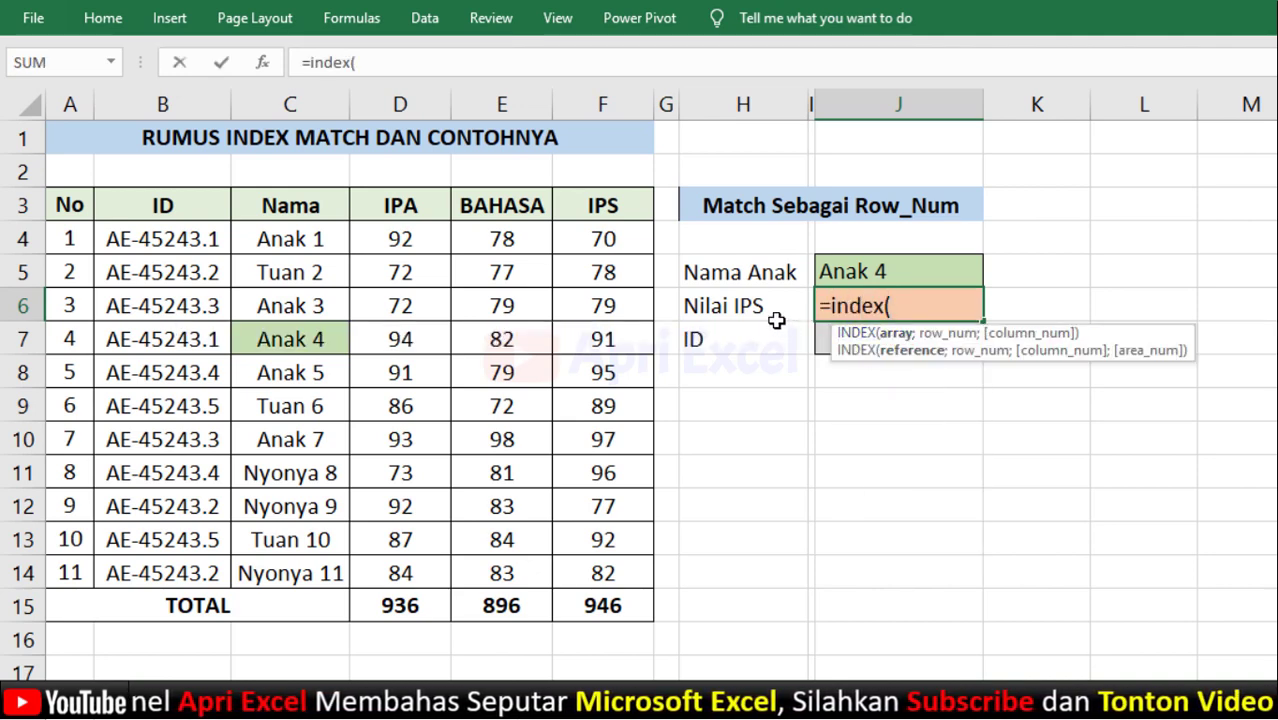
left_click(604, 240)
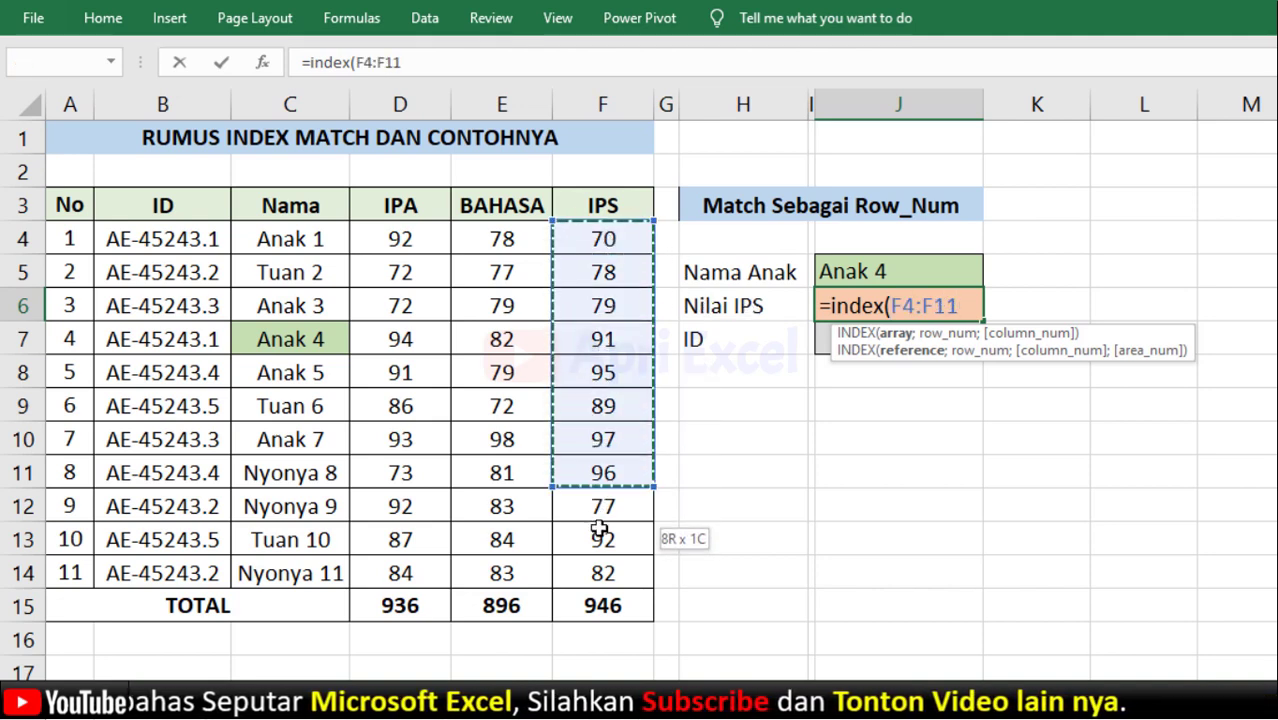
left_click_drag(604, 290, 621, 559)
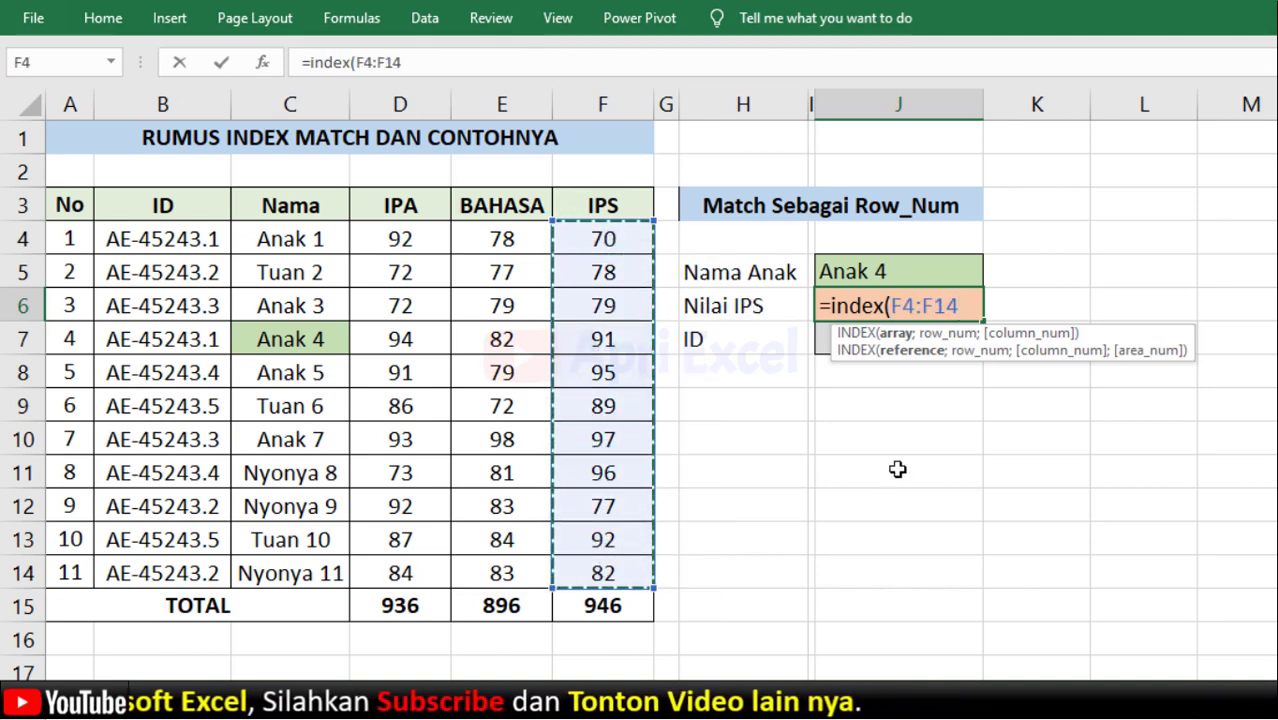
type(";4")
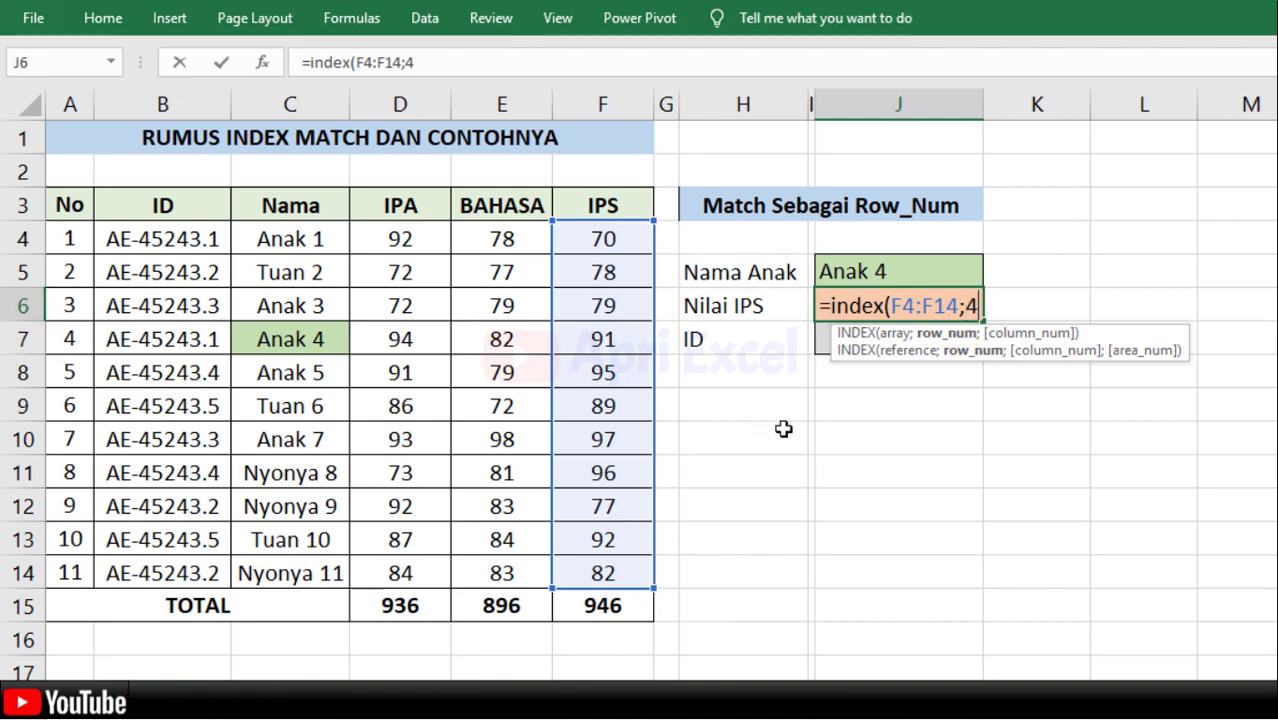
type(")")
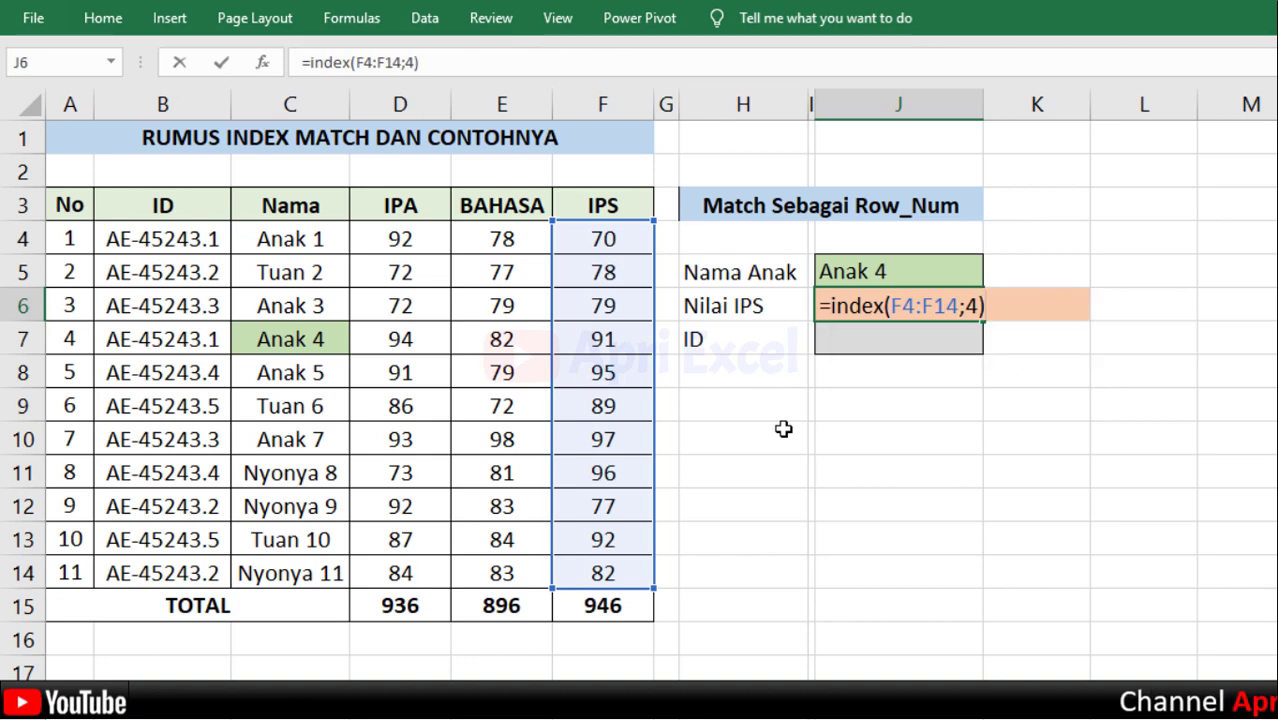
key("Return")
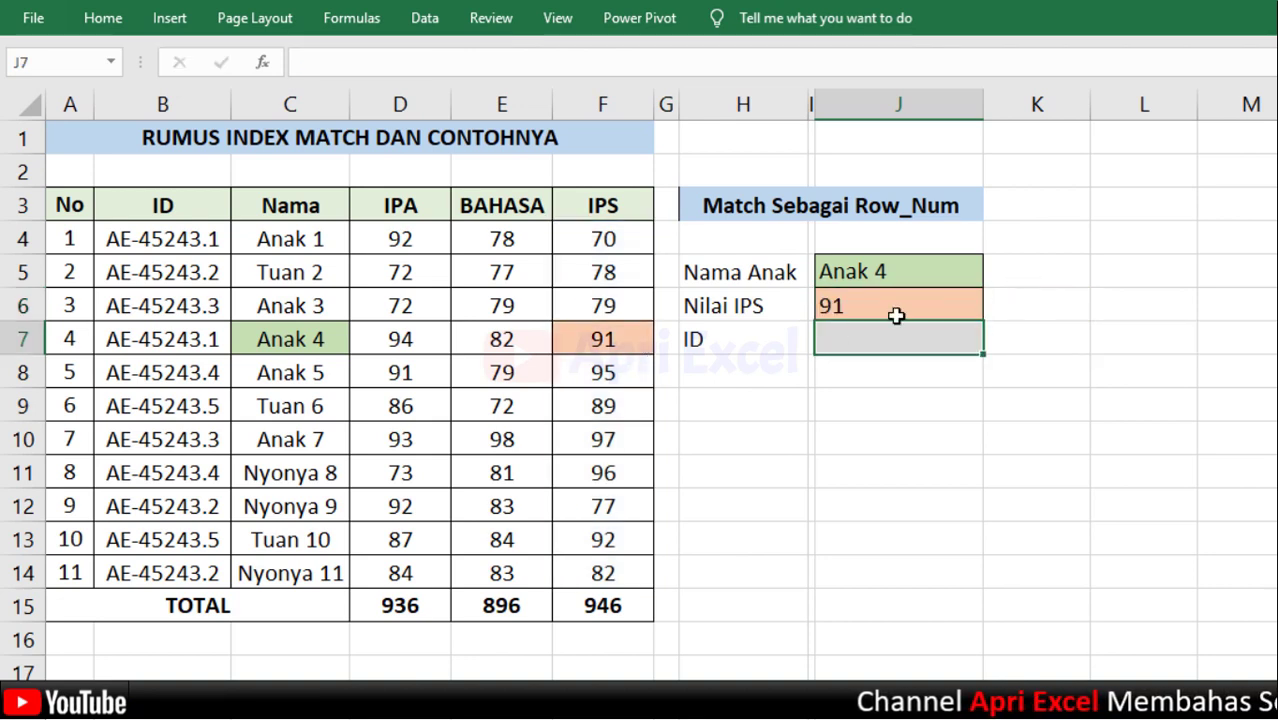
left_click(896, 315)
double_click(970, 305)
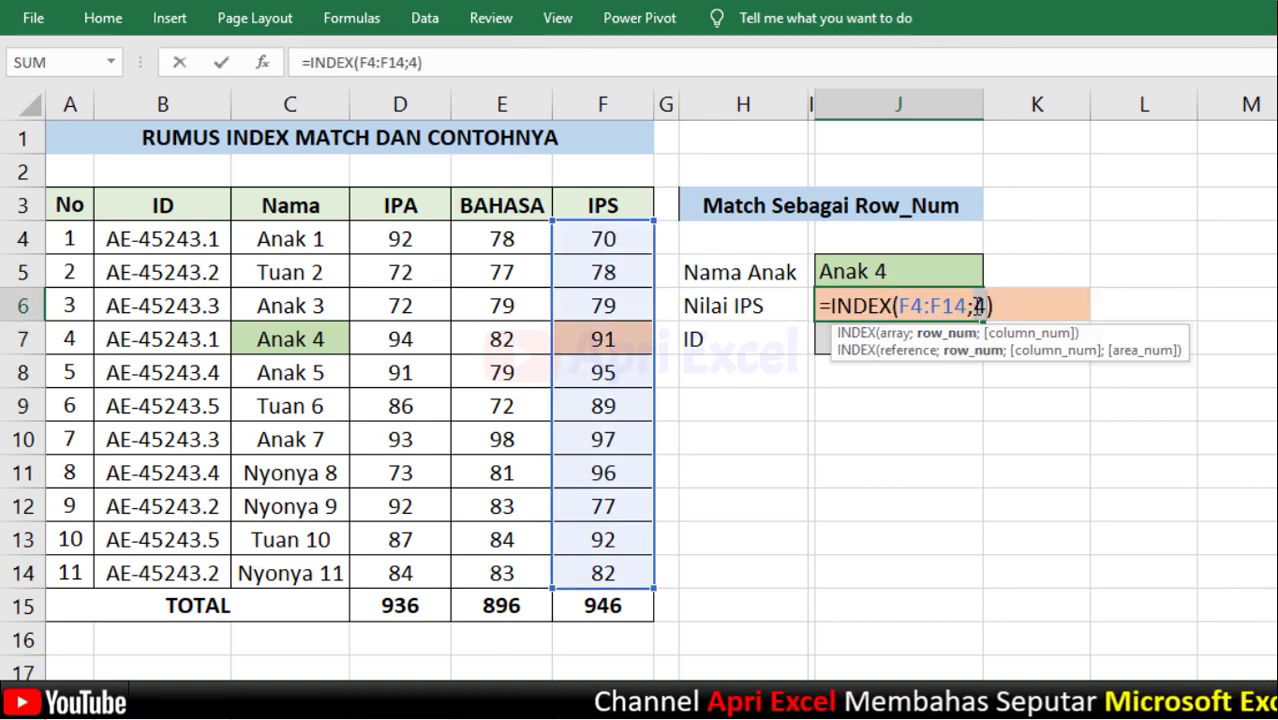
key("Escape")
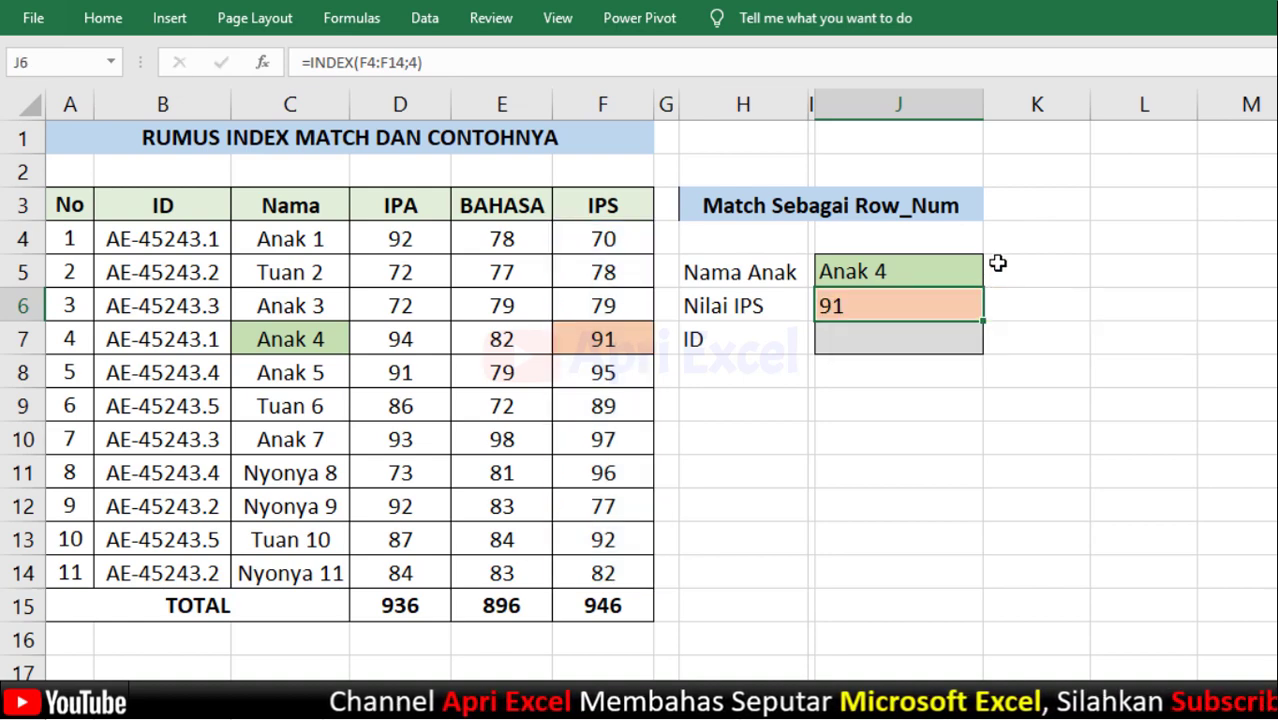
left_click(997, 263)
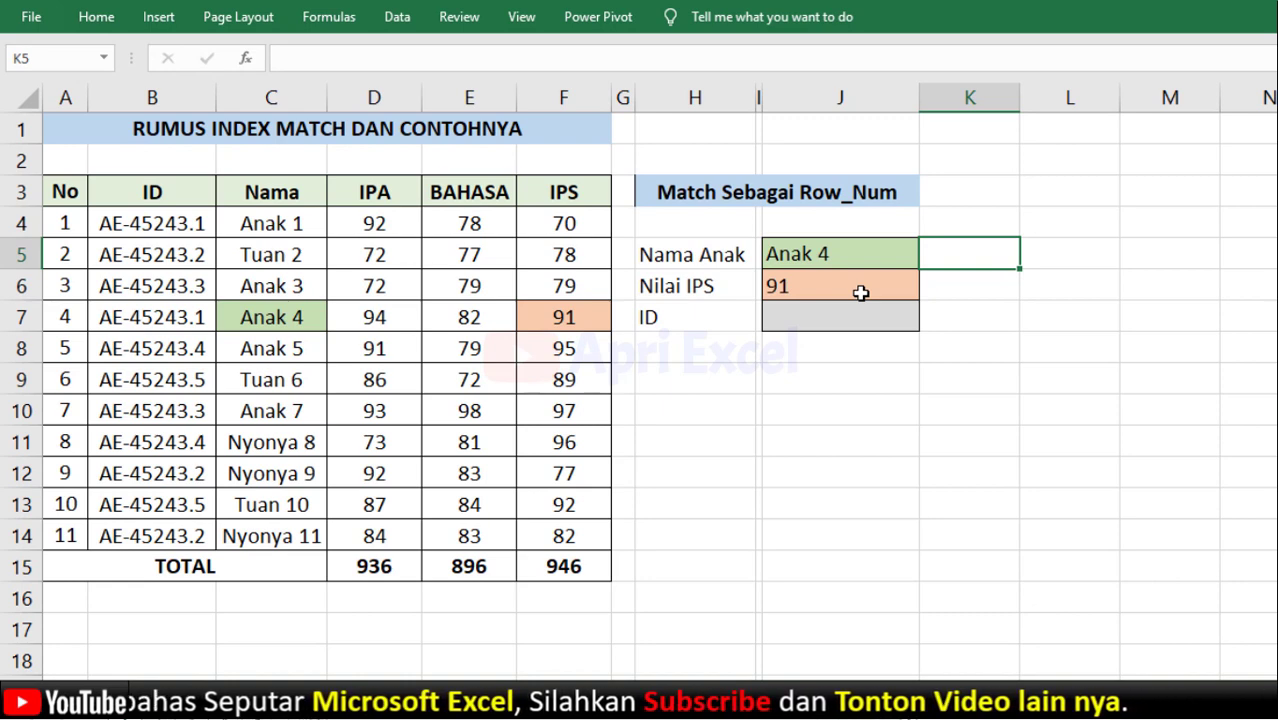
Enter =MATCH(J5;C4:C14;0) with exact match in helper cell K5.
type("=match")
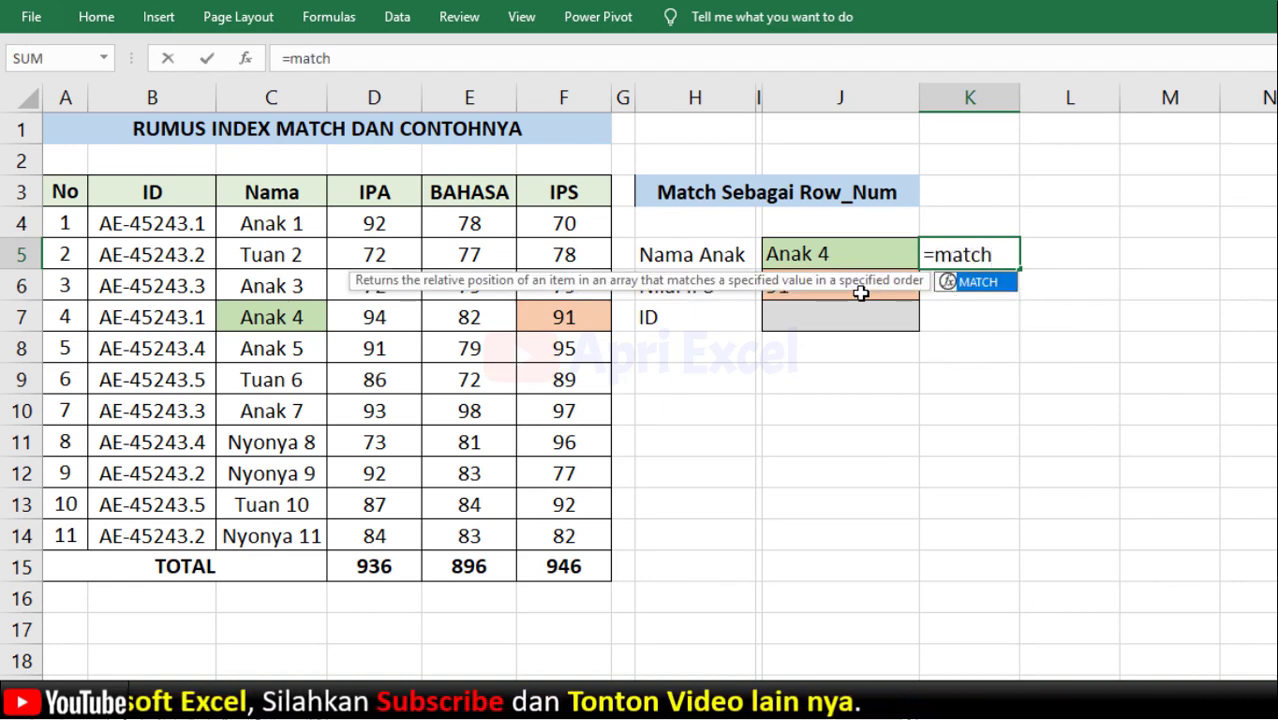
type("(")
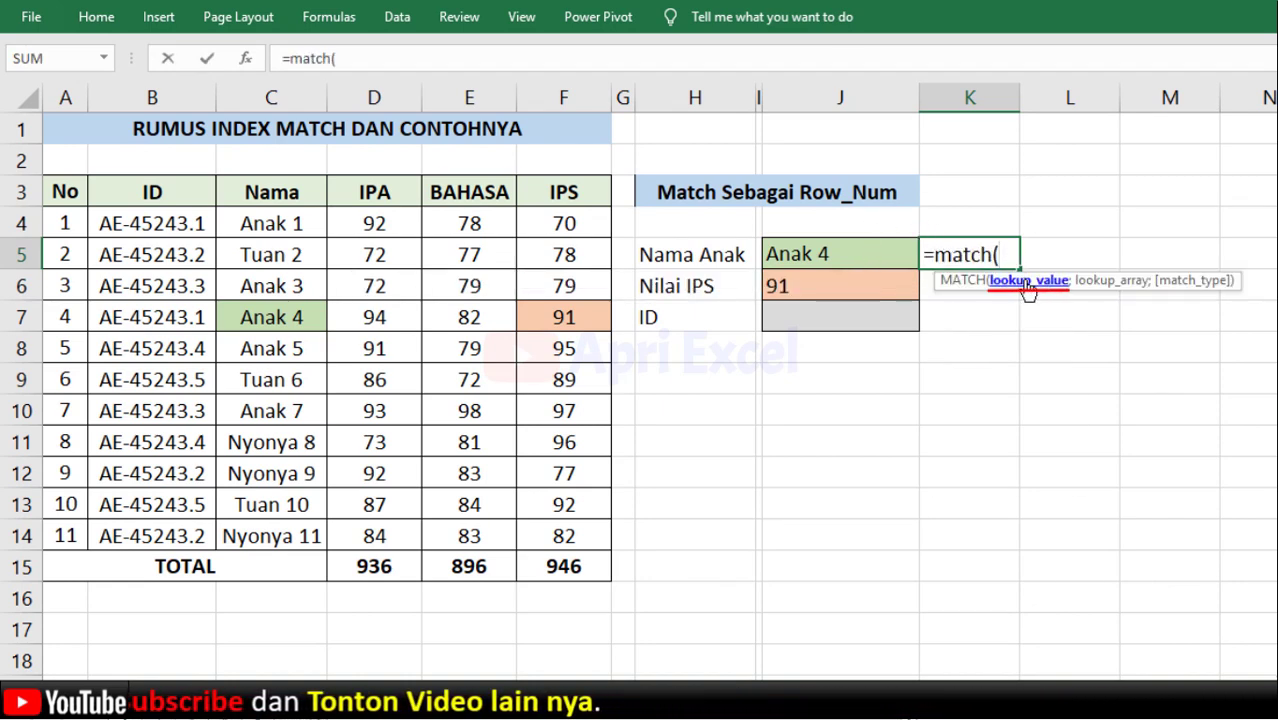
left_click(885, 257)
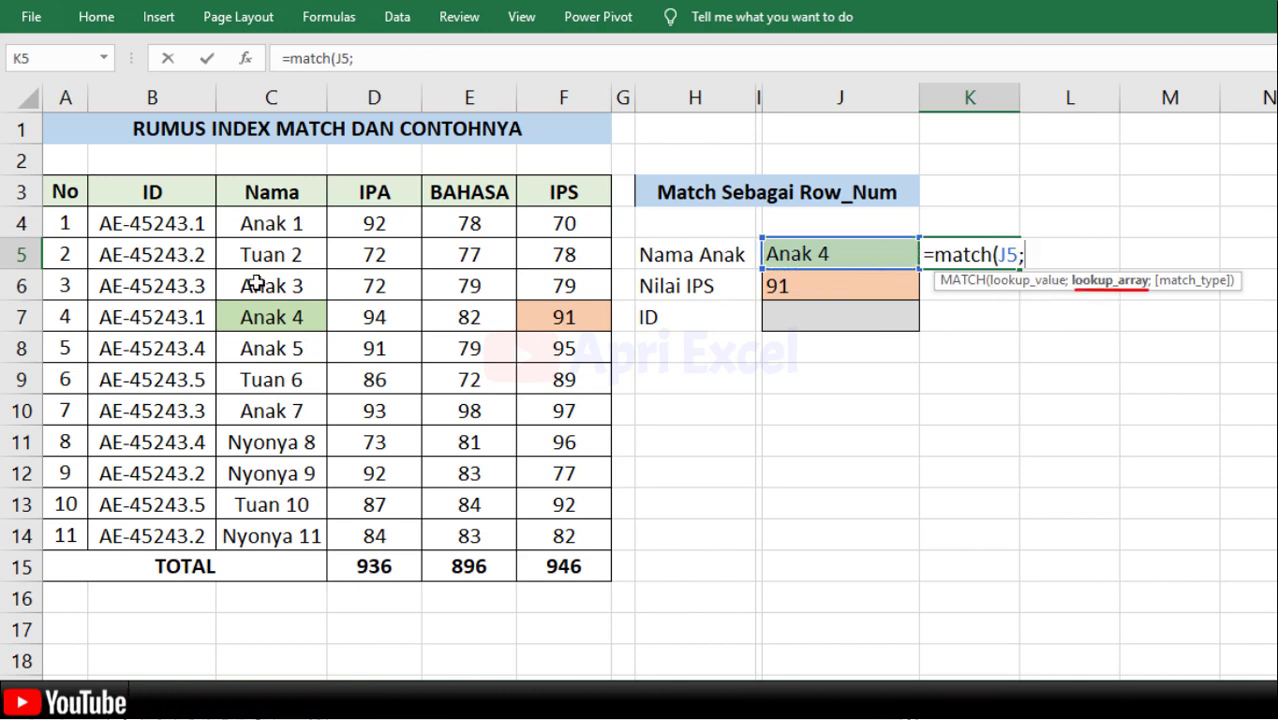
left_click_drag(266, 245, 265, 525)
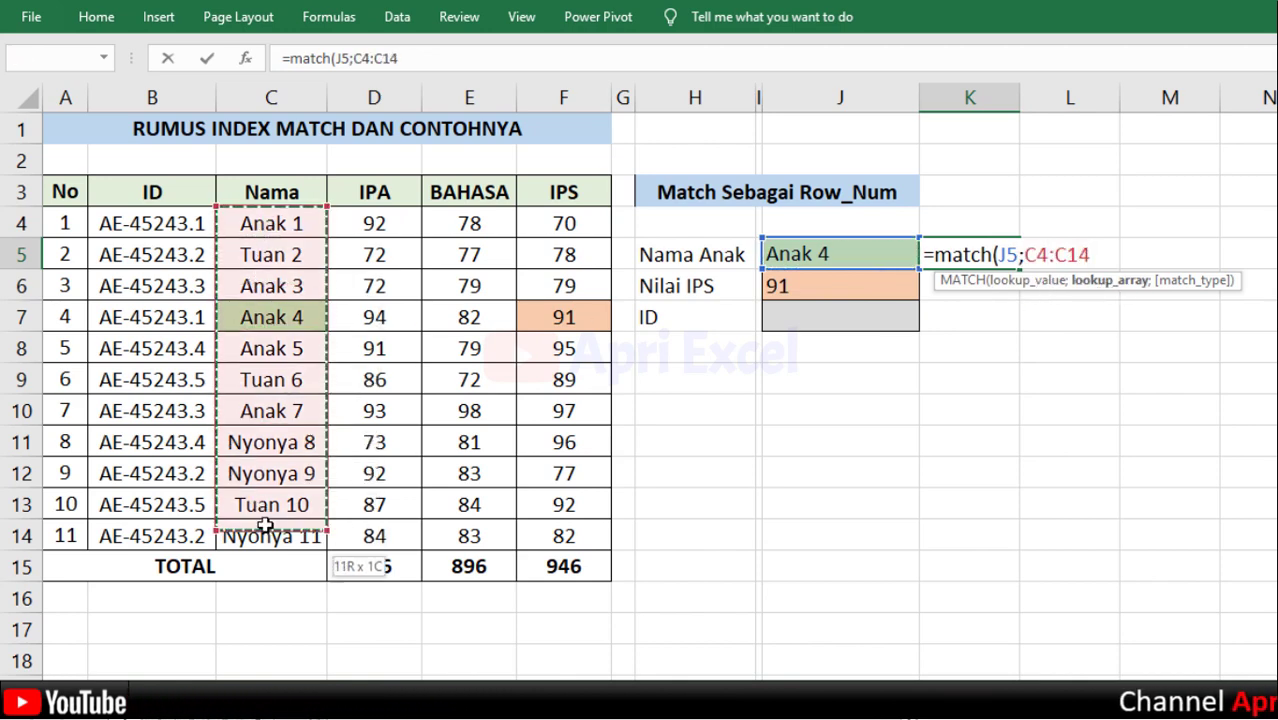
type(";")
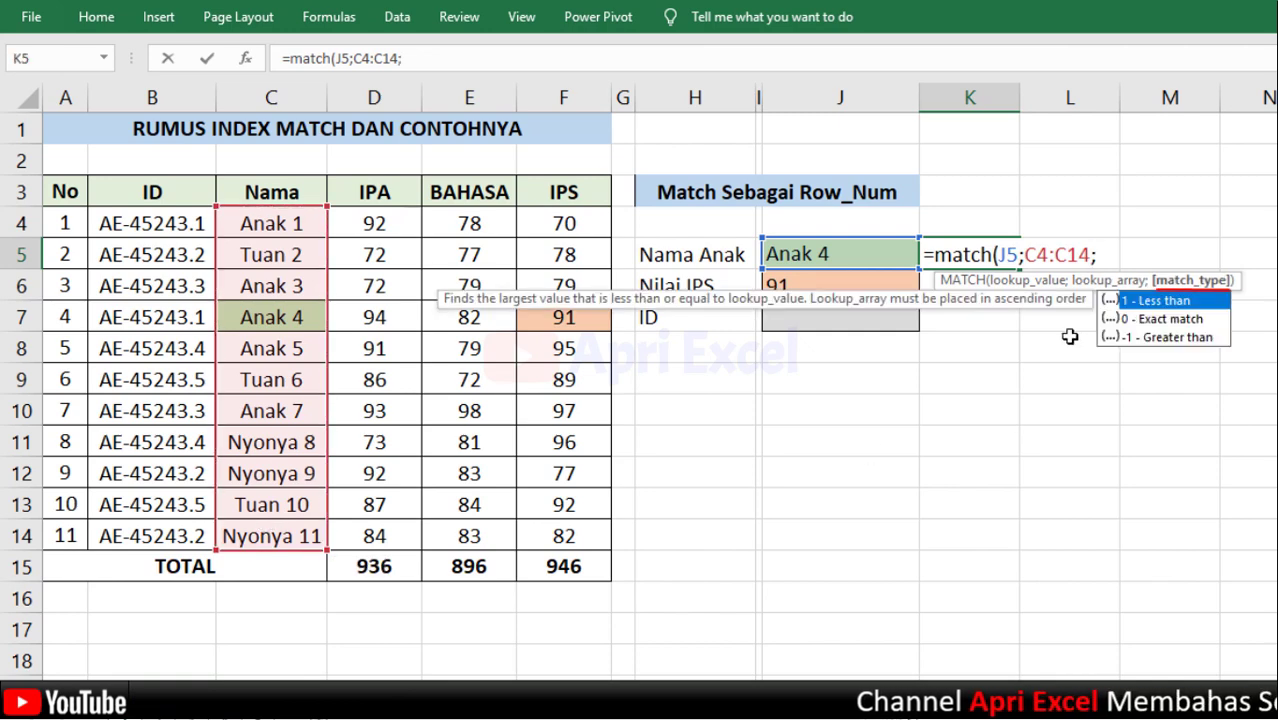
double_click(1163, 319)
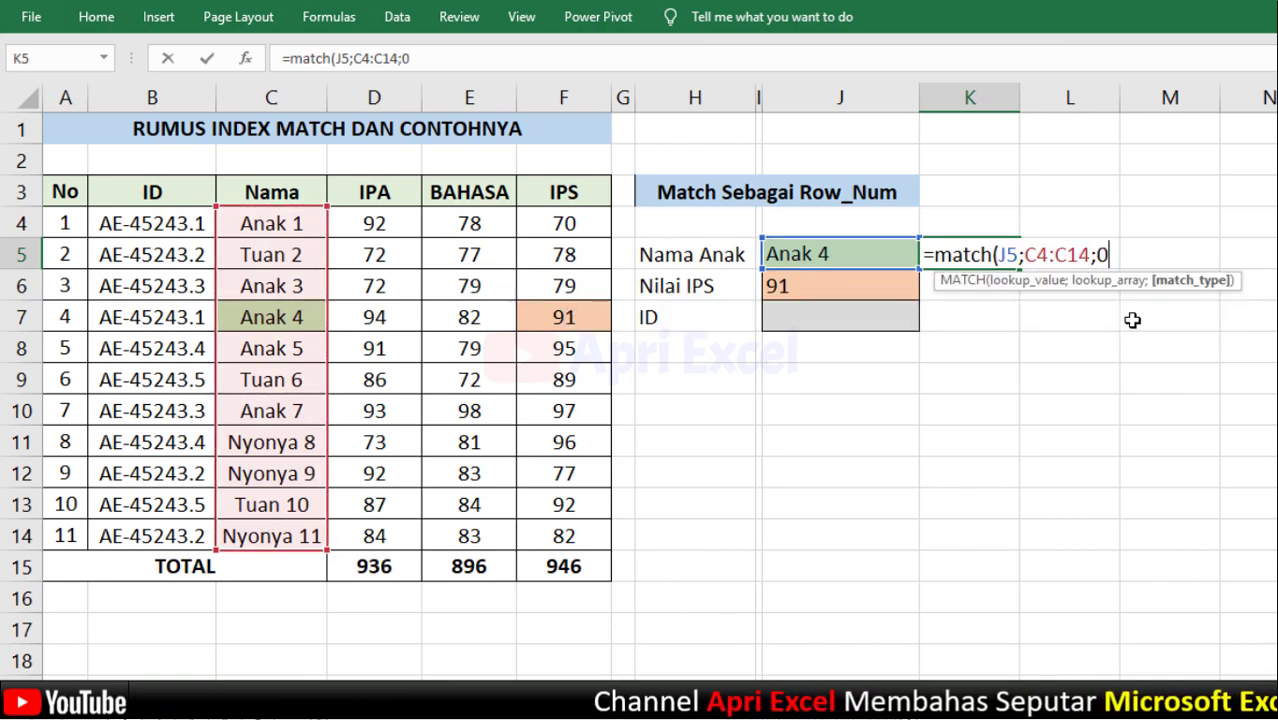
type(")")
key("Return")
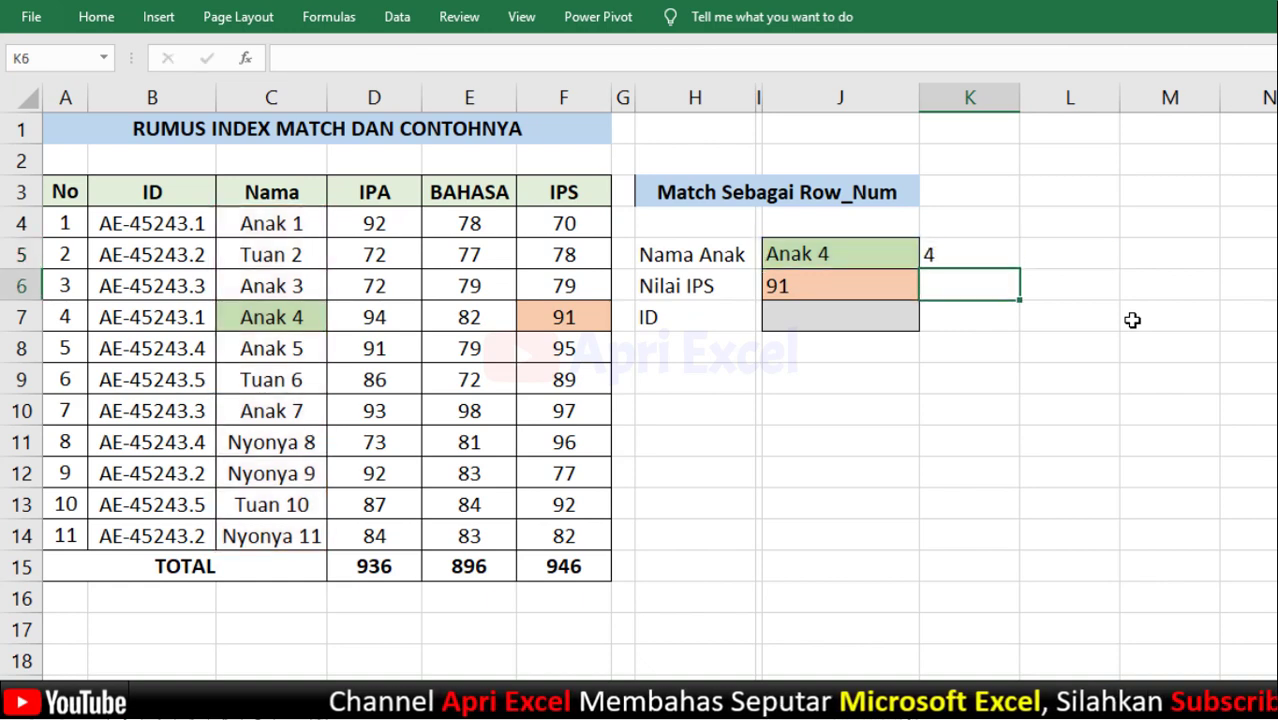
Test the MATCH result by choosing Nyonya 9, then Nyonya 11, in J5.
left_click(876, 254)
left_click(929, 257)
left_click(864, 383)
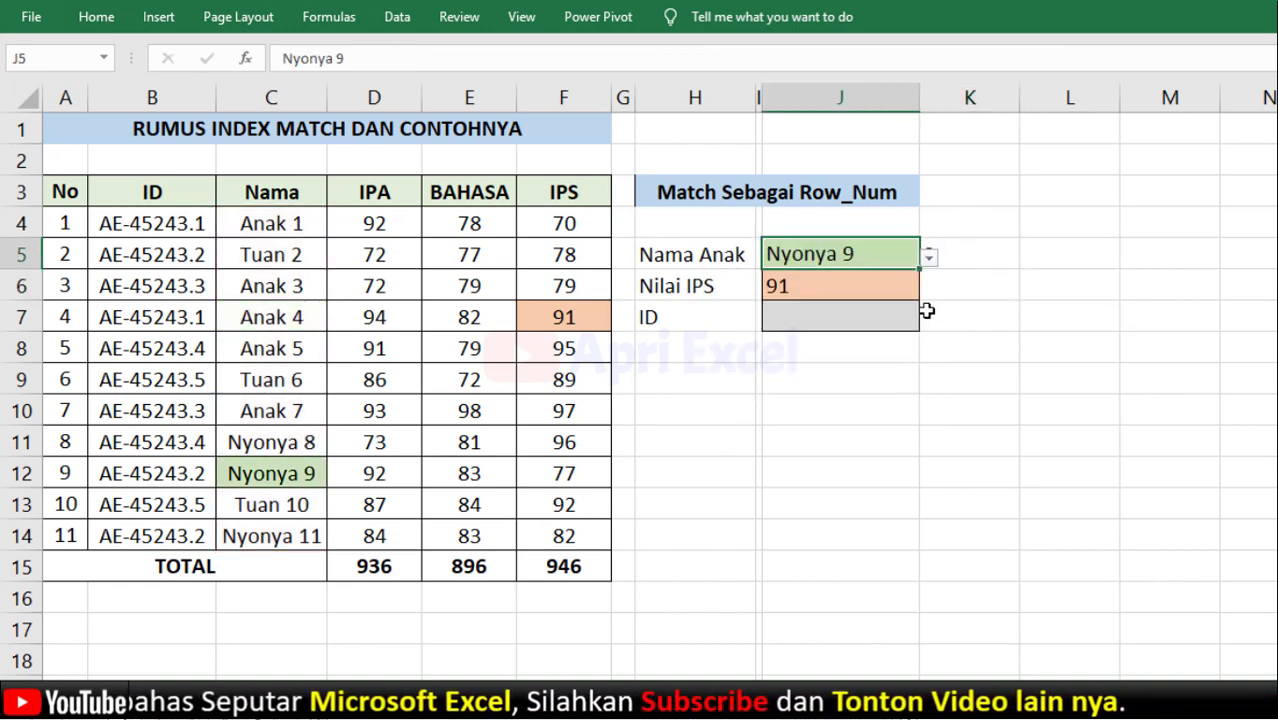
left_click(975, 287)
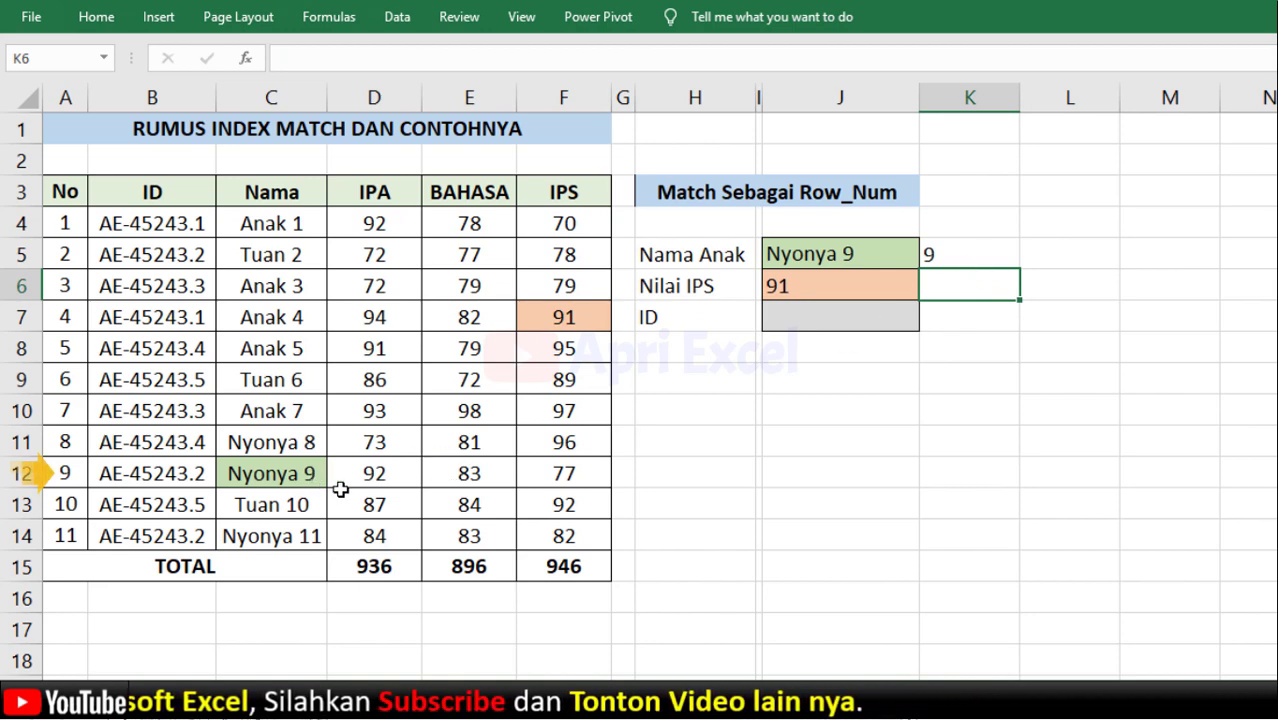
left_click(885, 253)
left_click(929, 258)
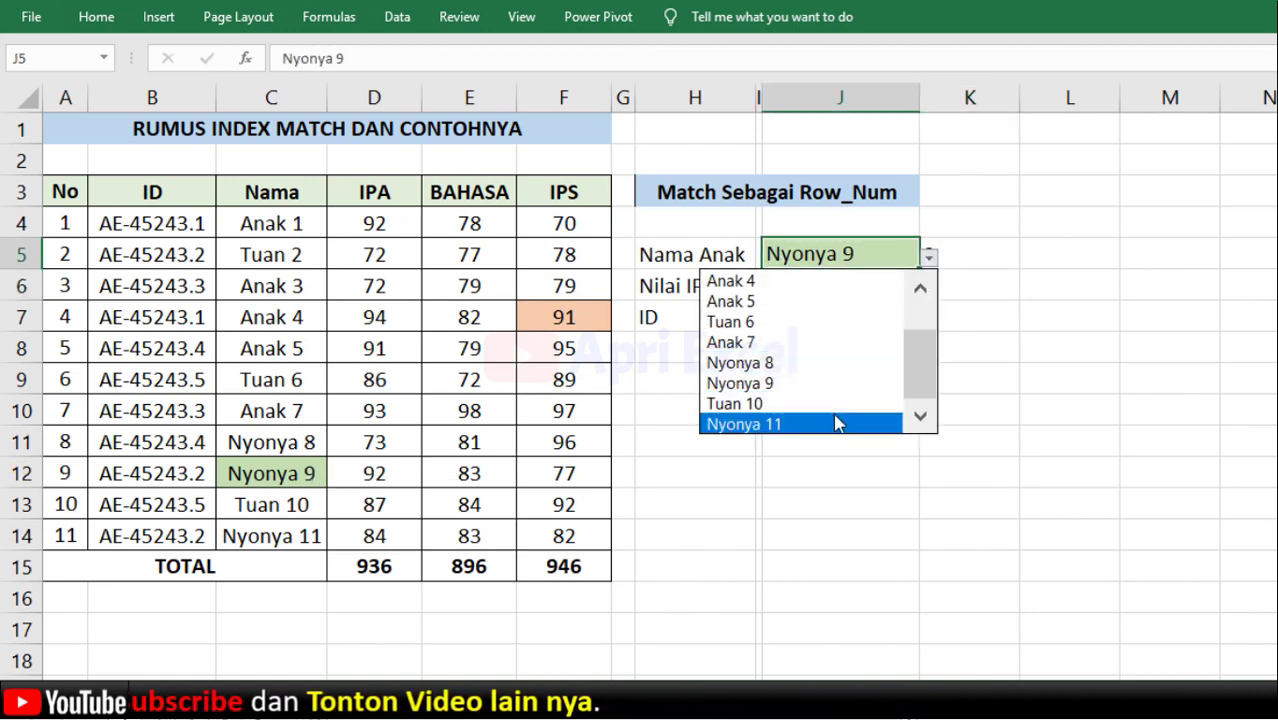
left_click(836, 422)
left_click(958, 379)
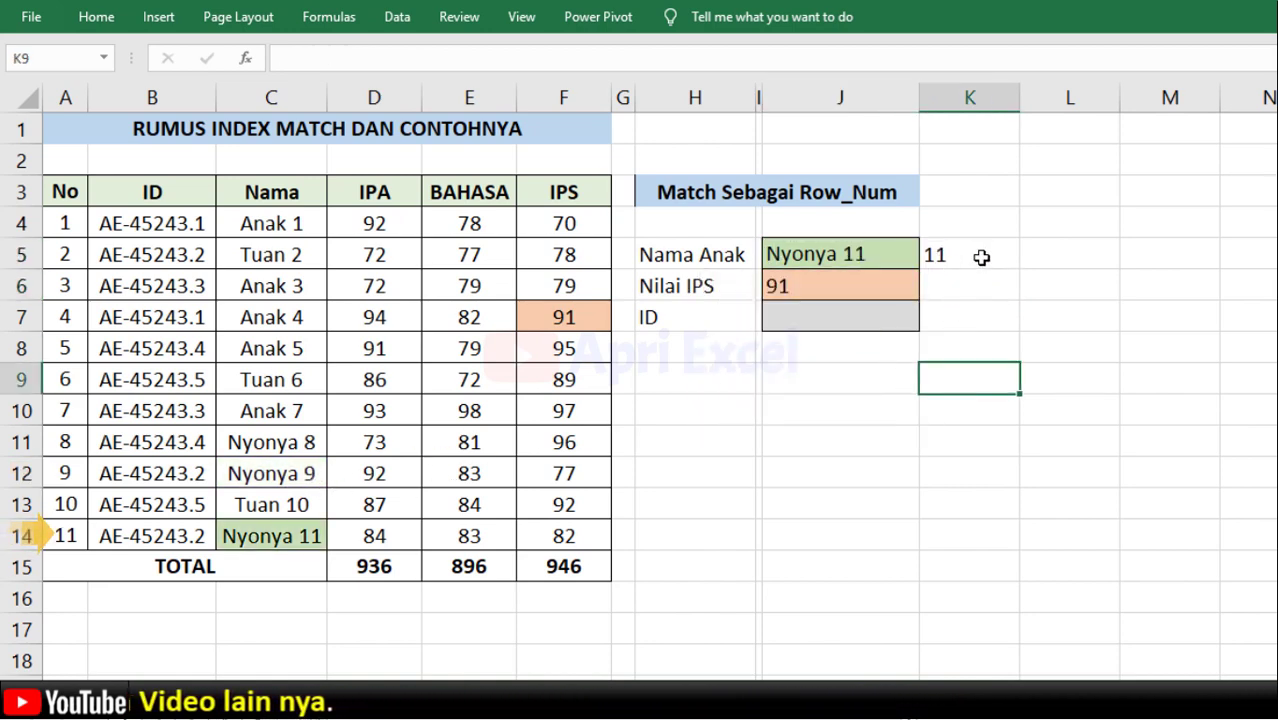
double_click(978, 254)
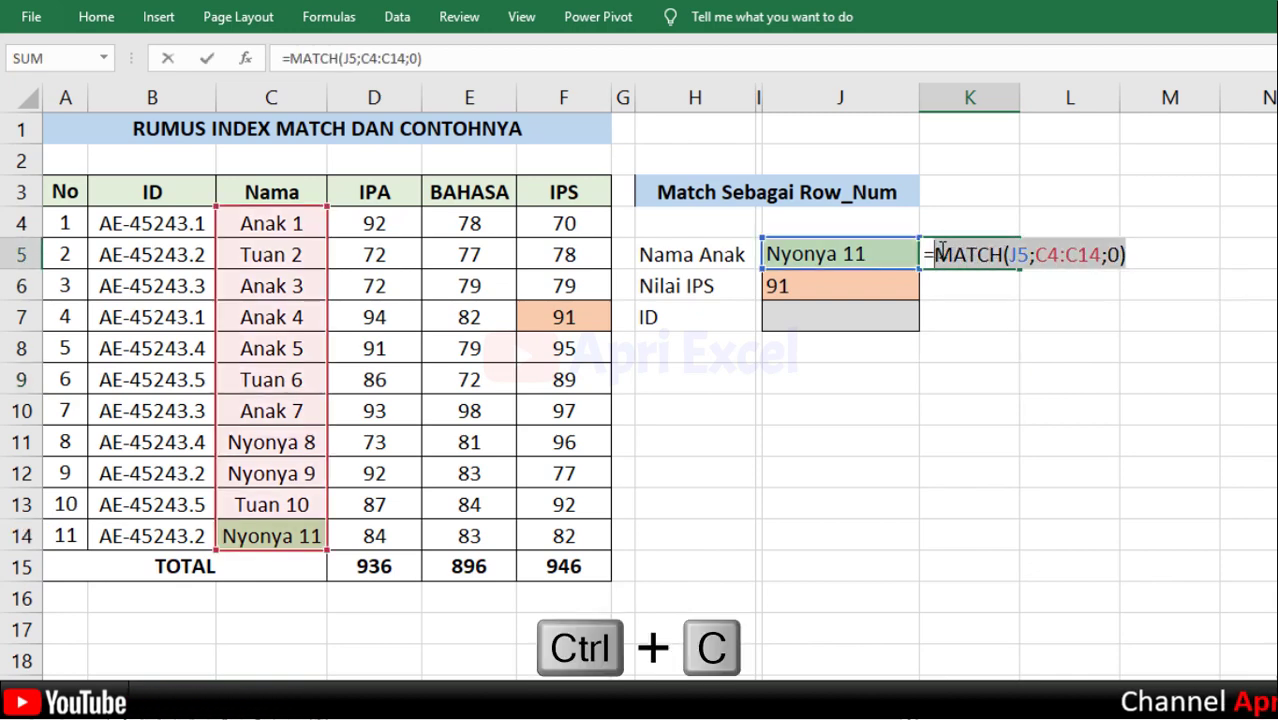
Replace row 4 in J6's INDEX with MATCH(J5;C4:C14;0), giving =INDEX(F4:F14;MATCH(J5;C4:C14;0)).
key("Escape")
left_click(872, 288)
double_click(872, 288)
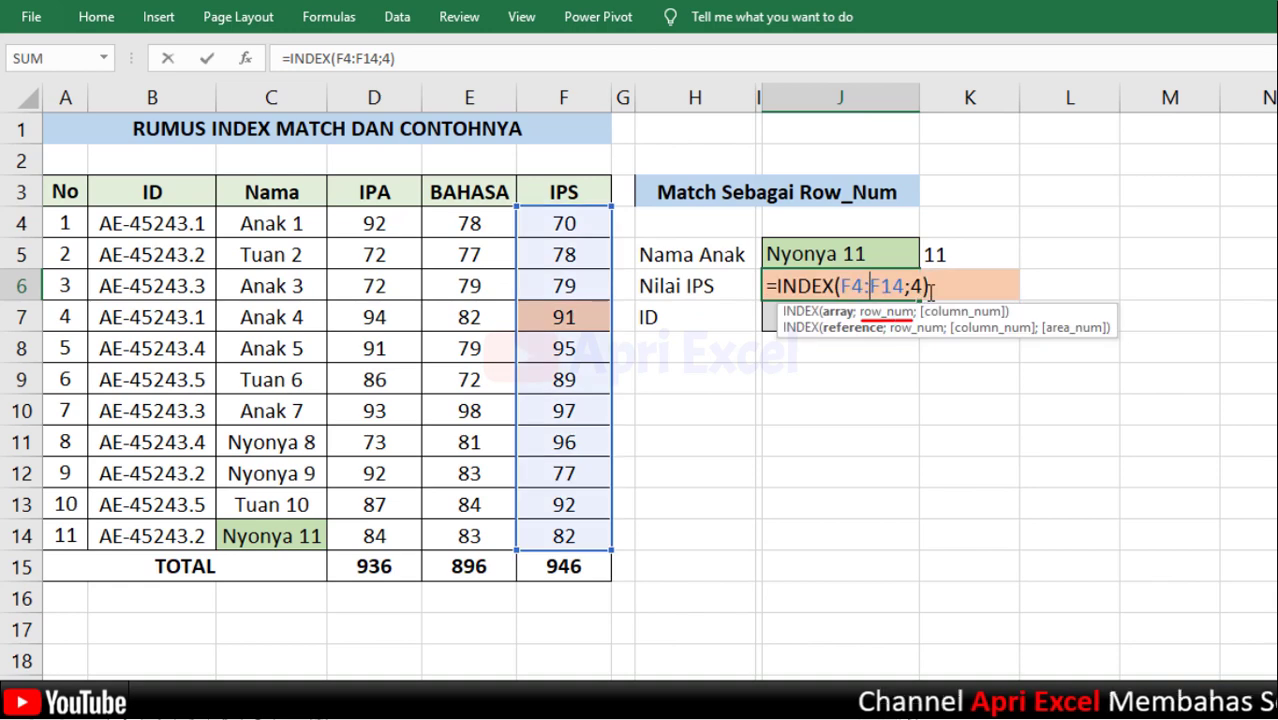
double_click(916, 287)
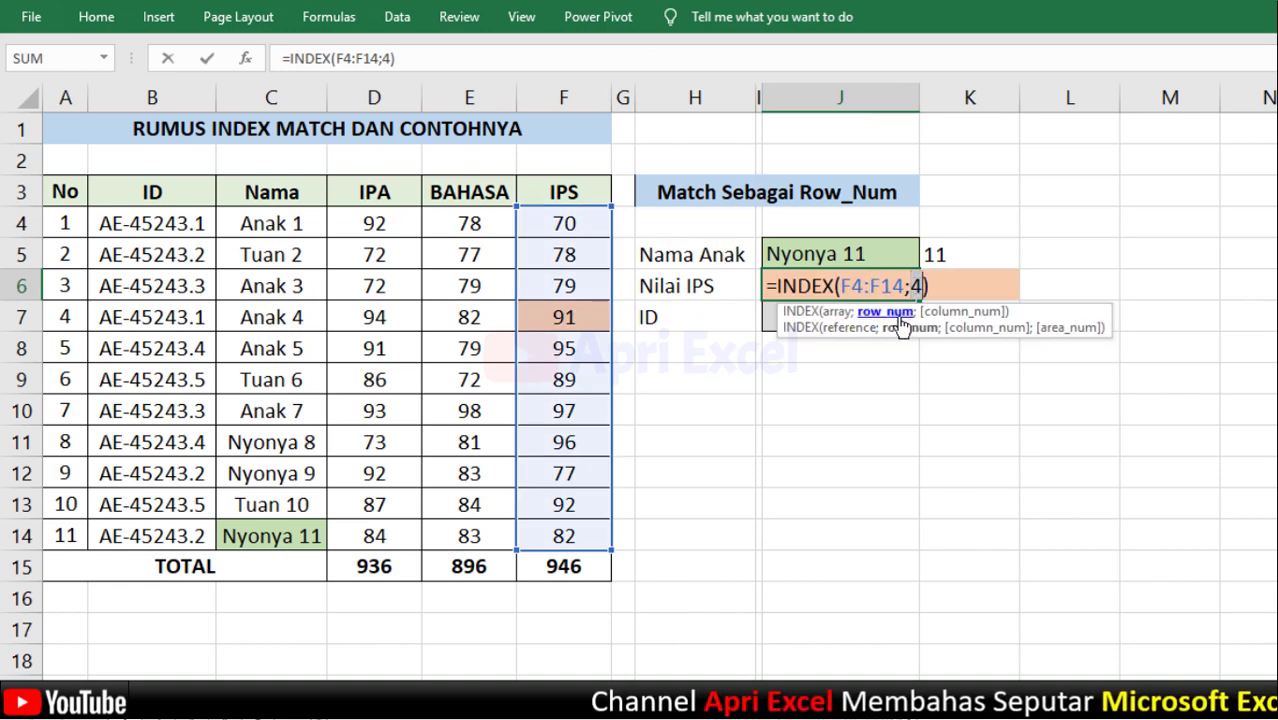
type("MATCH(J5;C4:C14;0)")
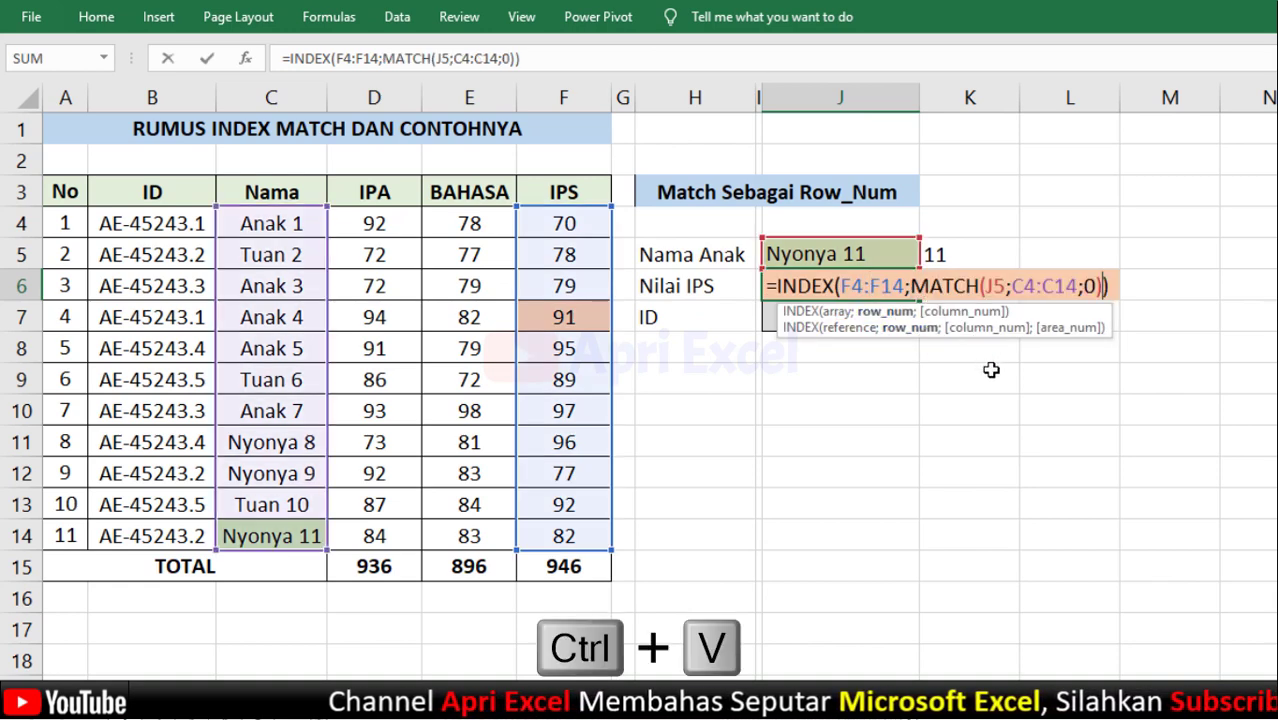
key("Return")
Clear helper cell K5 and test the lookup with Anak 5, then Tuan 2 (78).
left_click(941, 257)
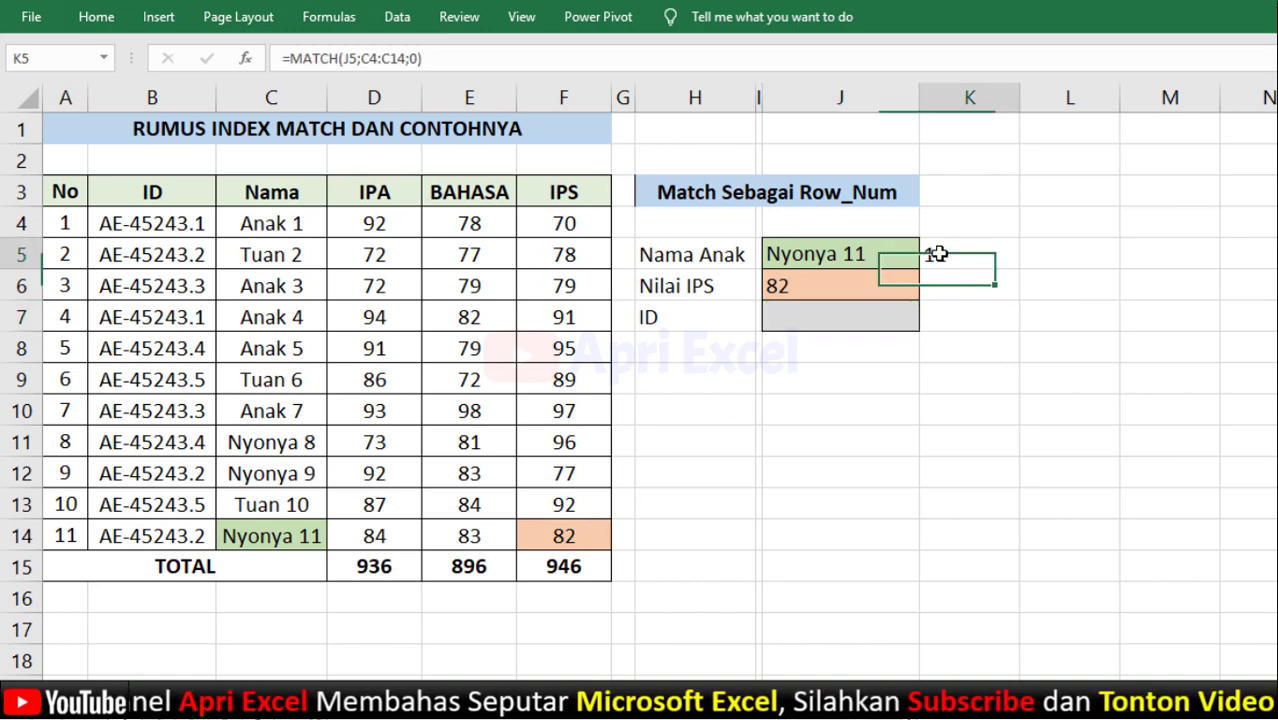
key("Delete")
left_click(904, 250)
left_click(928, 257)
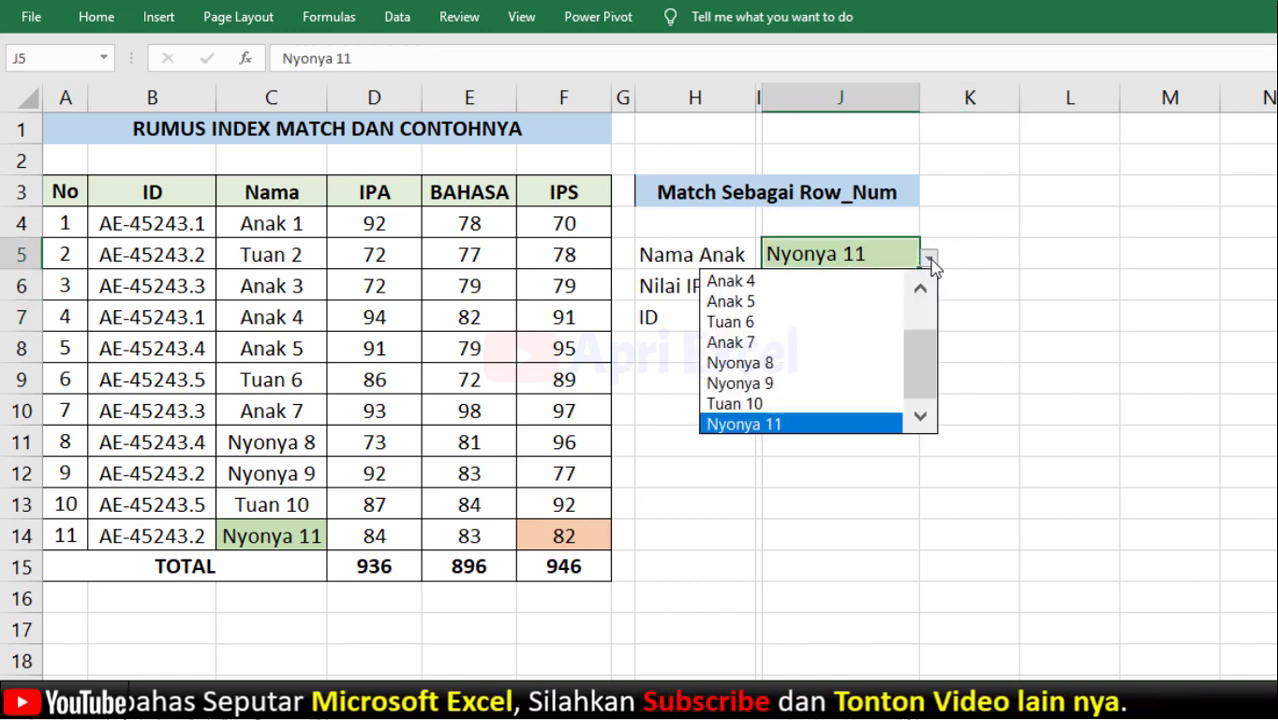
left_click(890, 295)
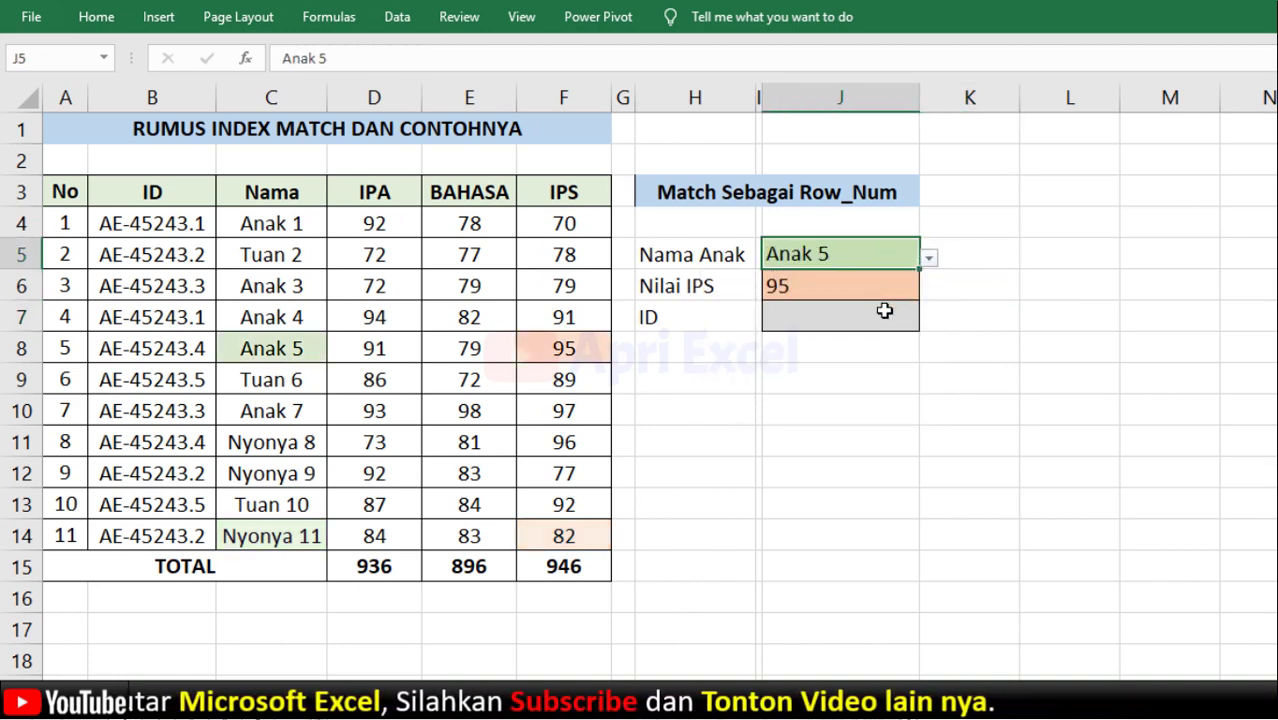
left_click(928, 257)
left_click_drag(917, 343, 918, 320)
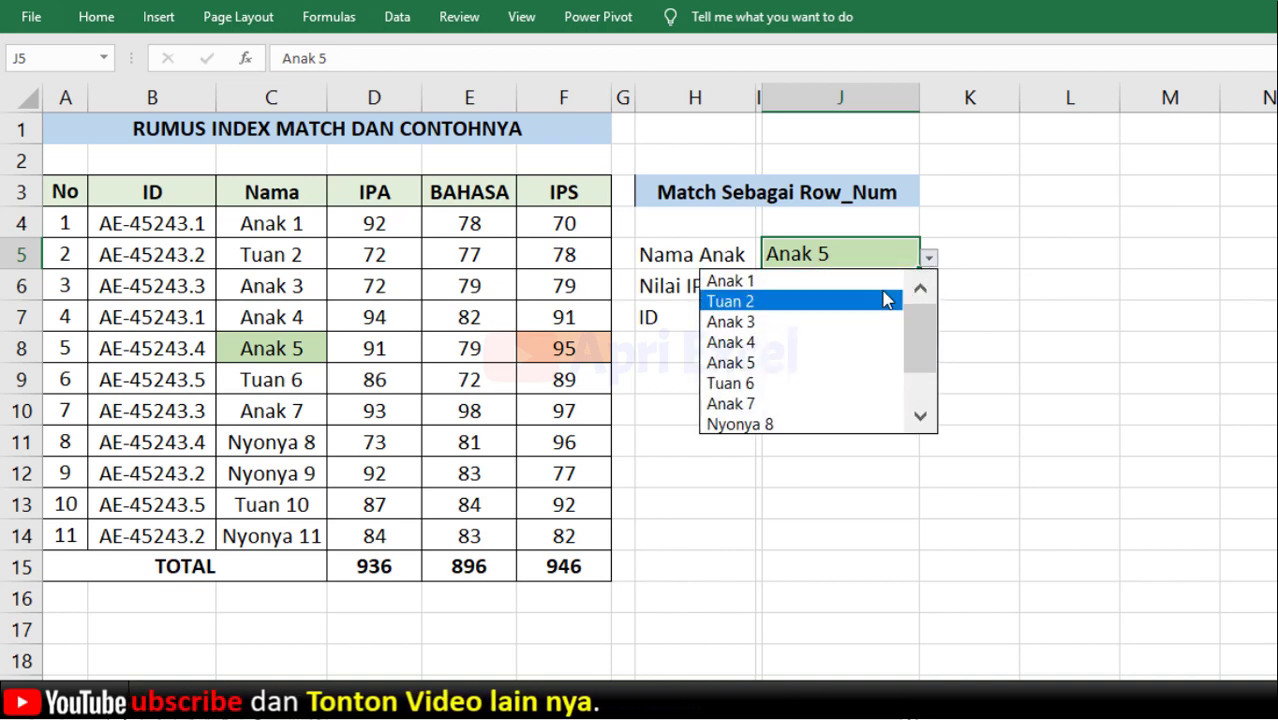
left_click(893, 296)
left_click(965, 308)
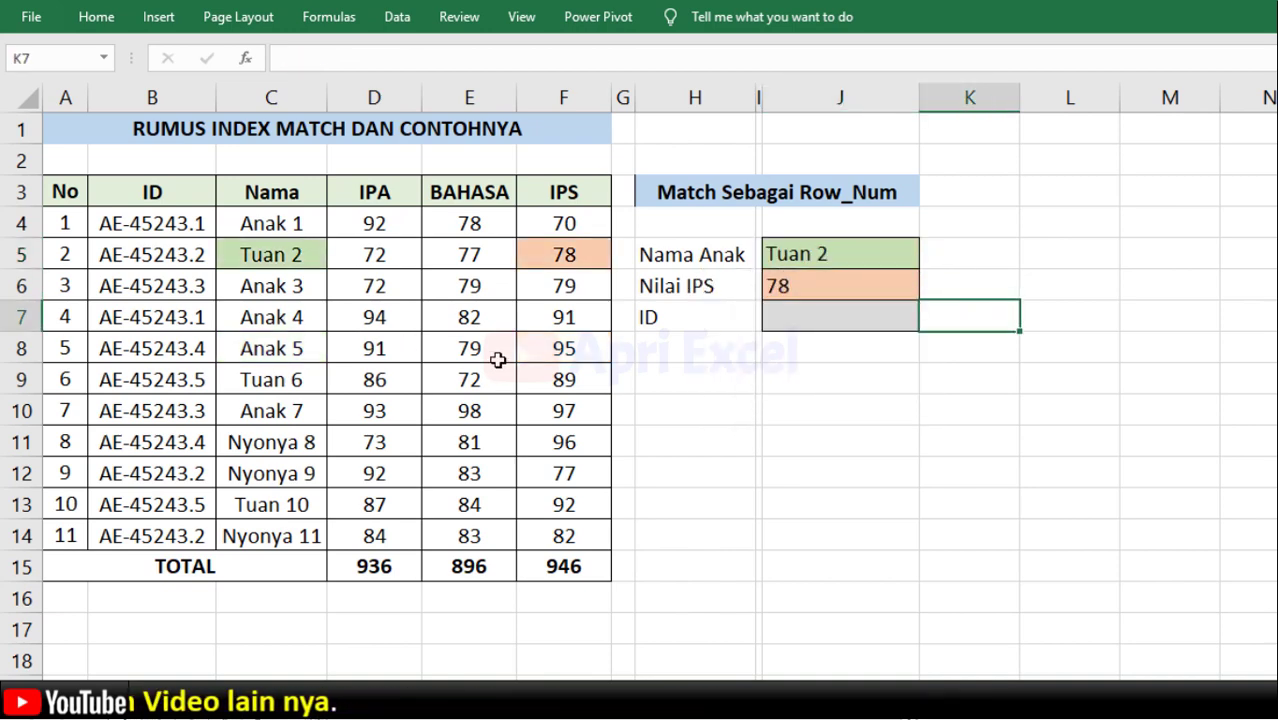
left_click(831, 315)
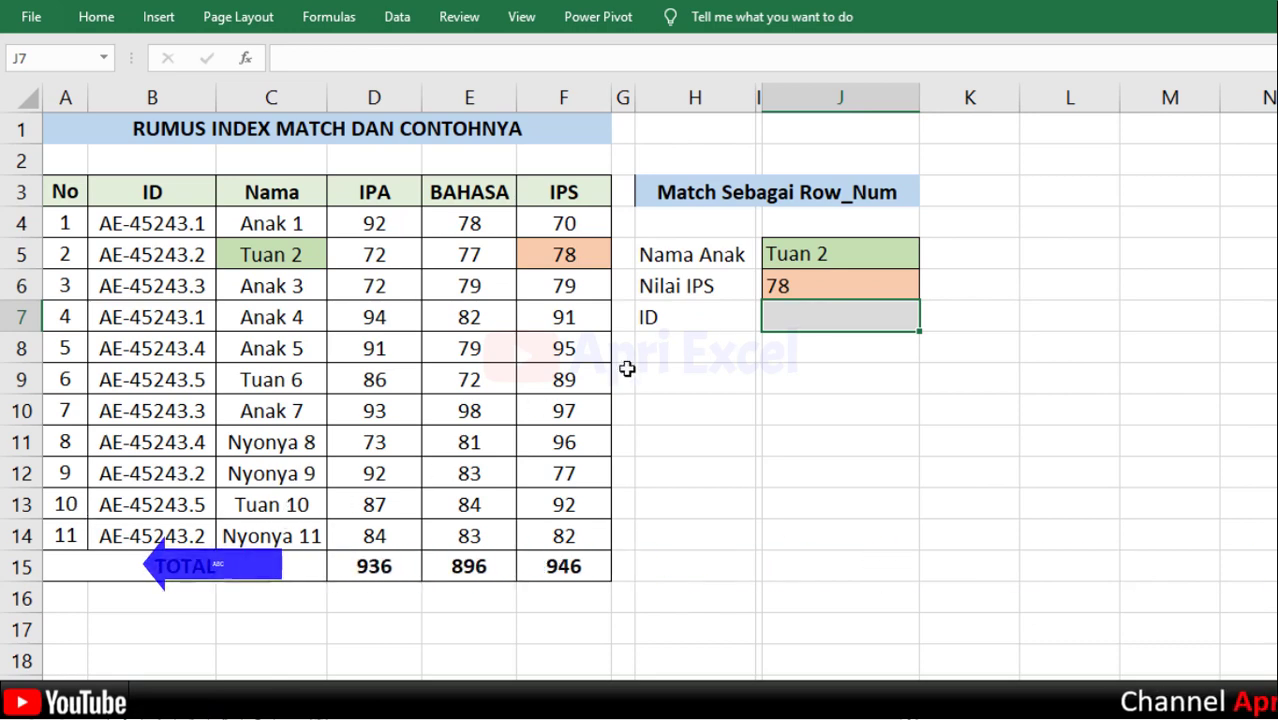
Copy J6's formula into J7 as =INDEX(B4:B14;MATCH(J5;C4:C14;0)), returning ID AE-45243.2.
double_click(803, 286)
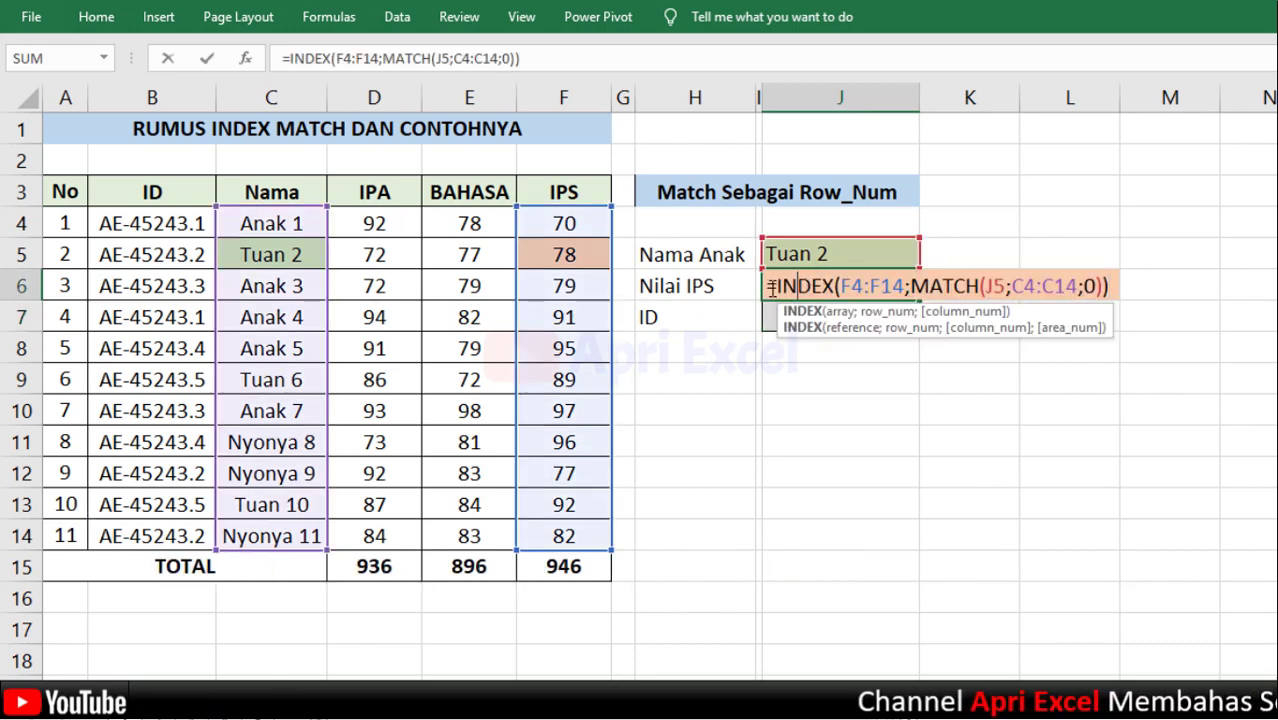
left_click_drag(772, 288, 1120, 294)
key("ctrl+c")
left_click(839, 318)
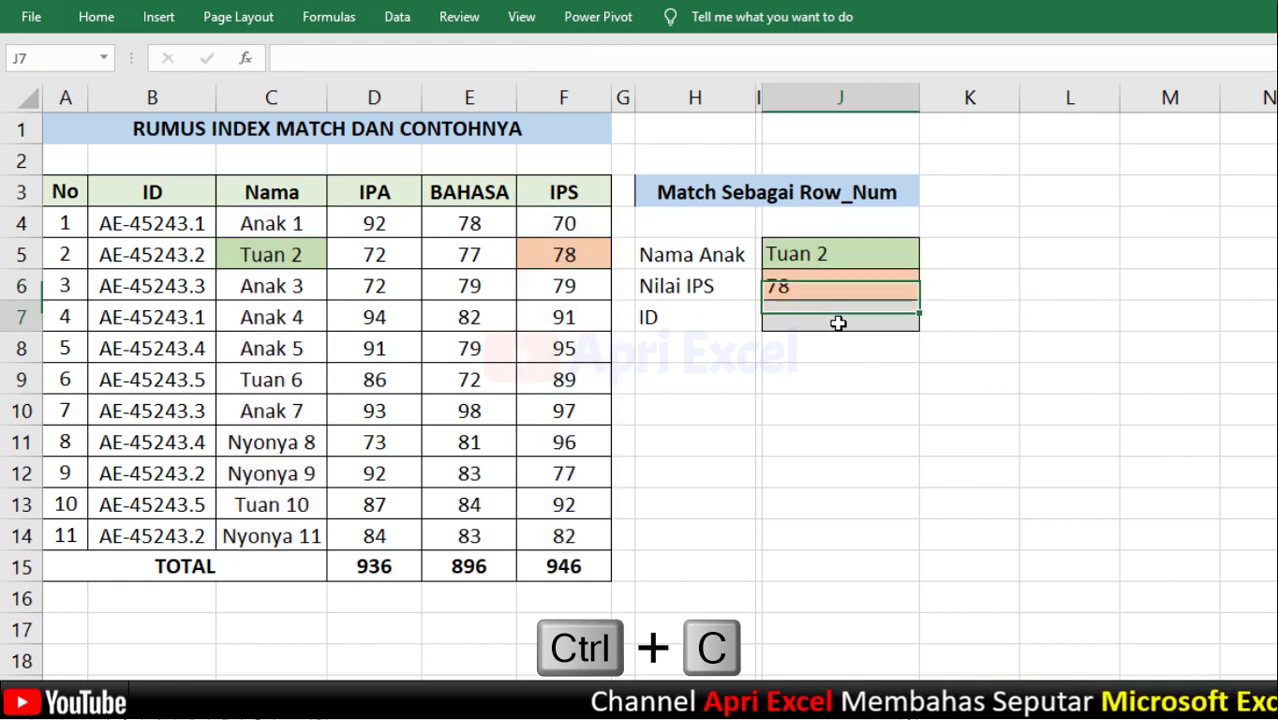
double_click(845, 318)
key("ctrl+v")
left_click(907, 318)
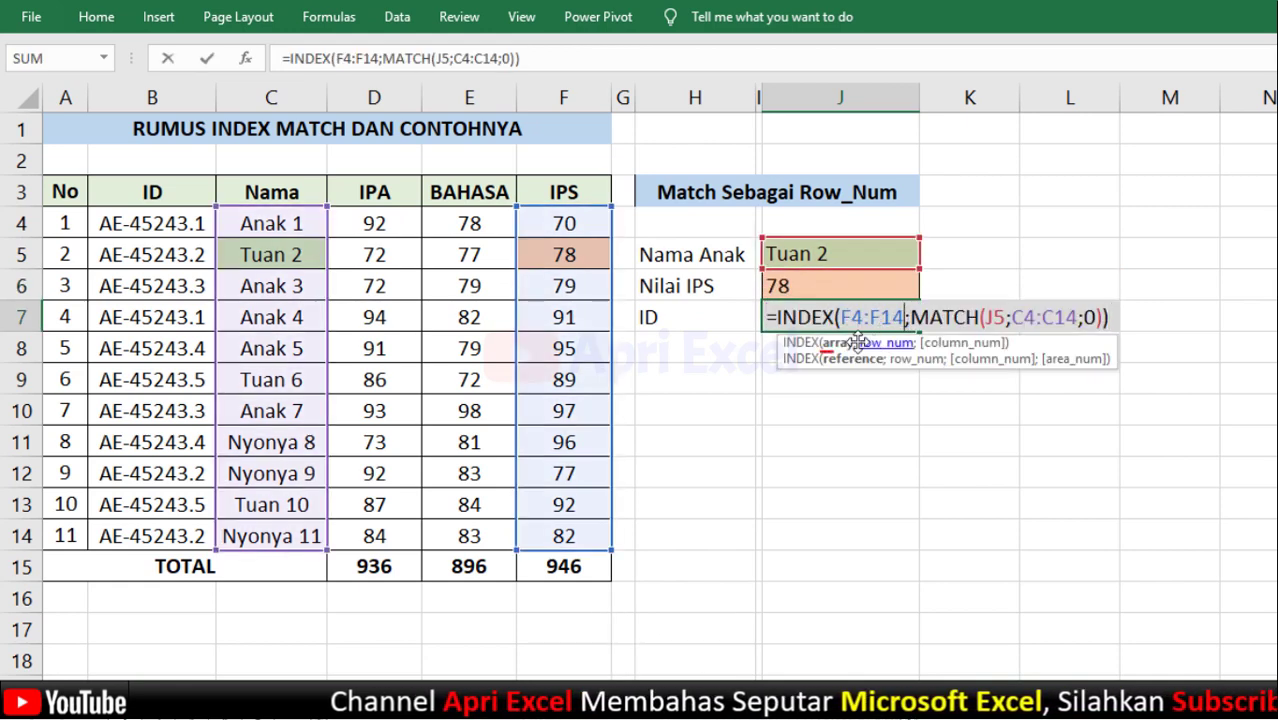
left_click_drag(170, 222, 180, 535)
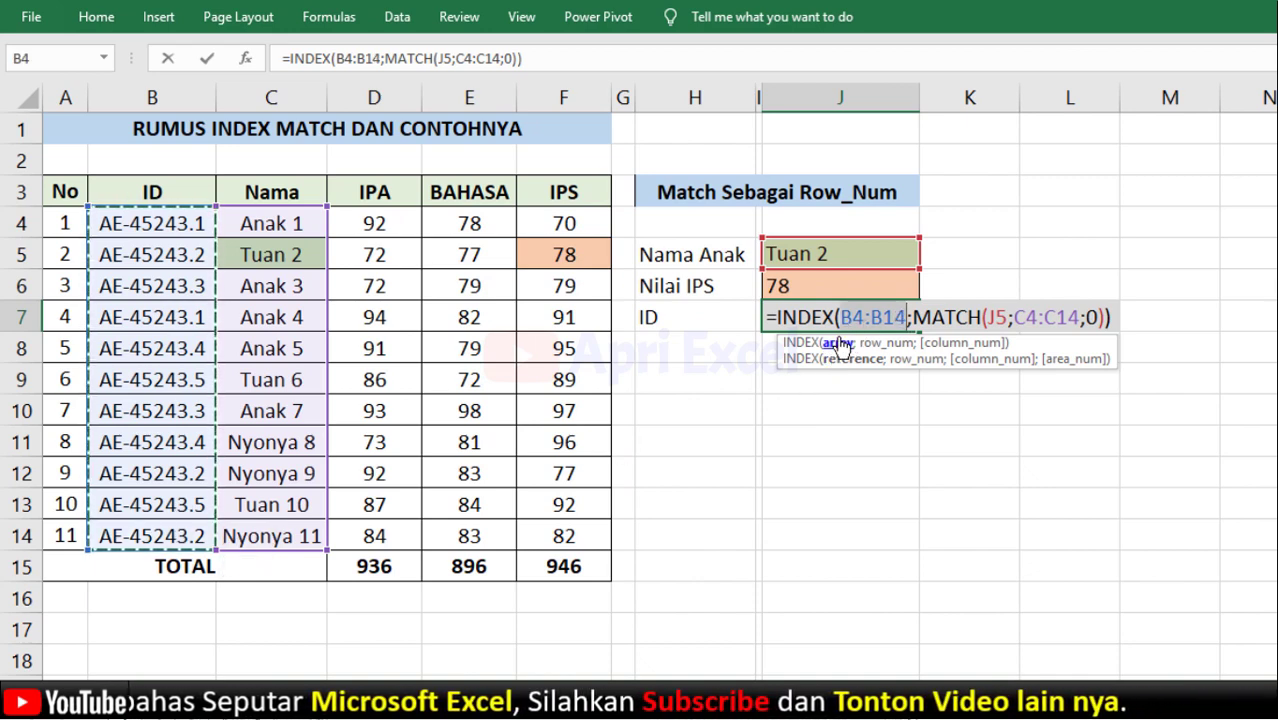
key("Return")
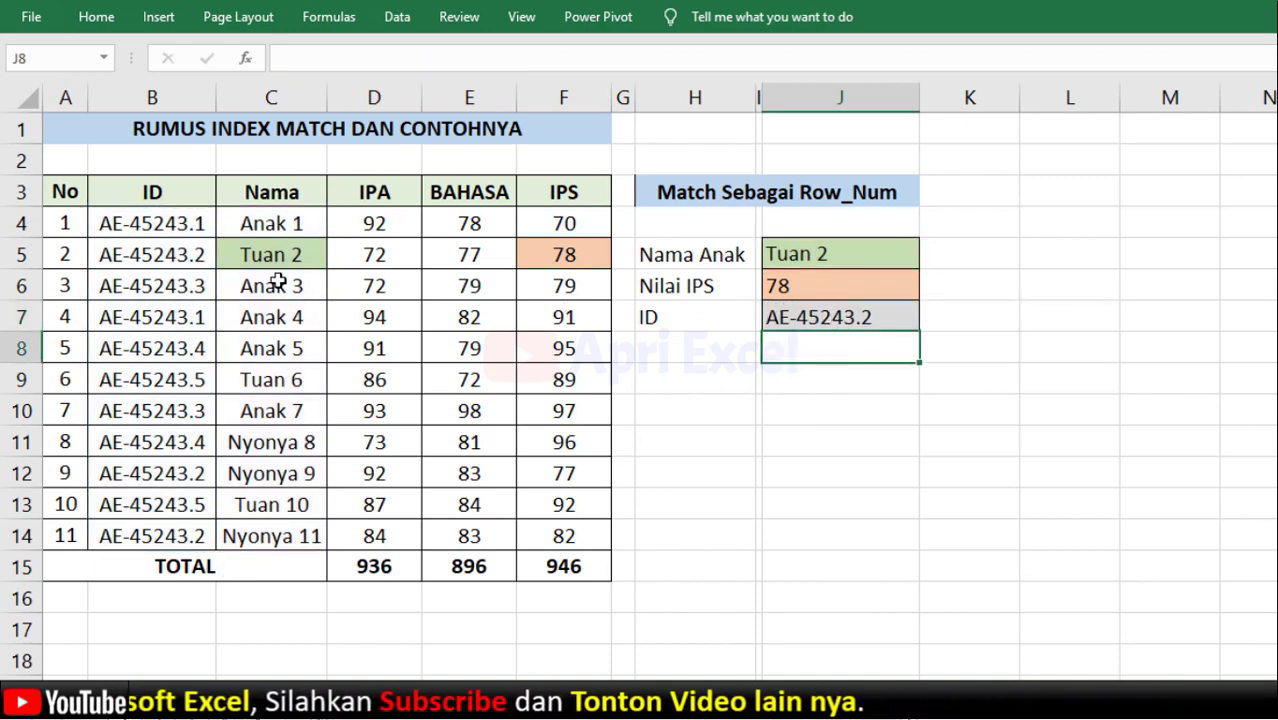
Test both lookups by choosing Anak 7, then Tuan 10, in the Nama Anak dropdown.
left_click(872, 257)
left_click(929, 258)
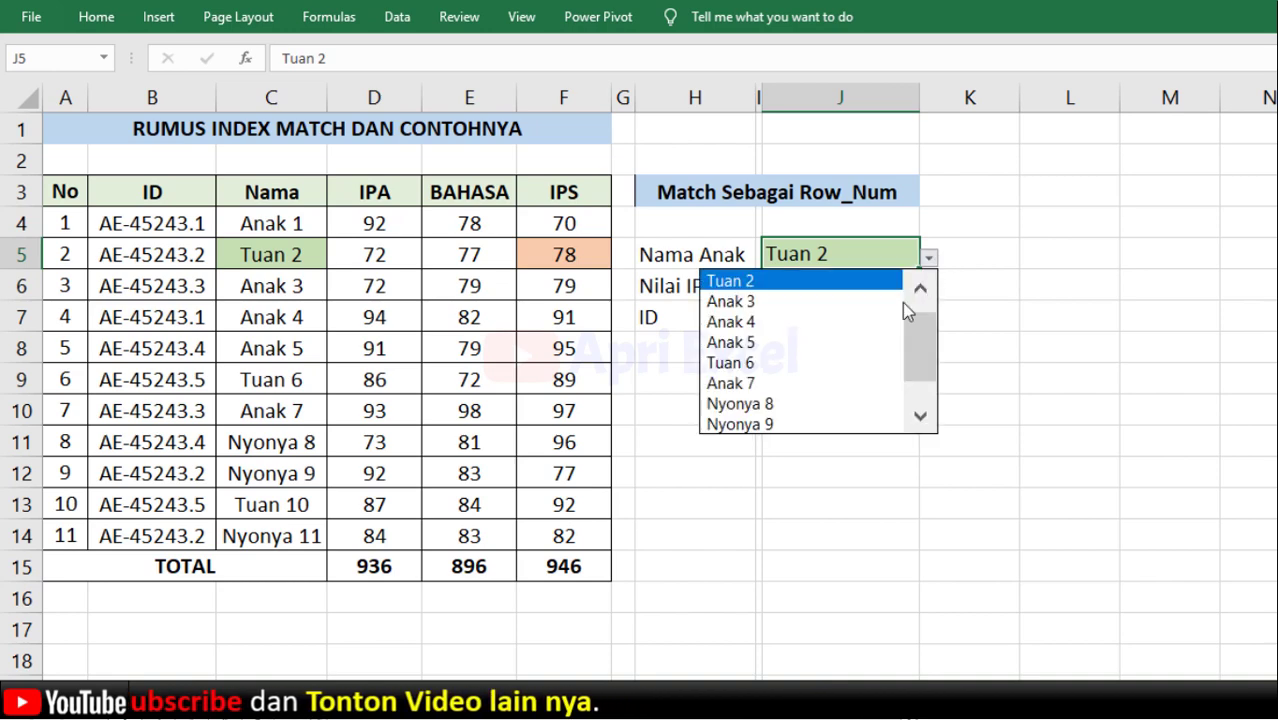
left_click(856, 381)
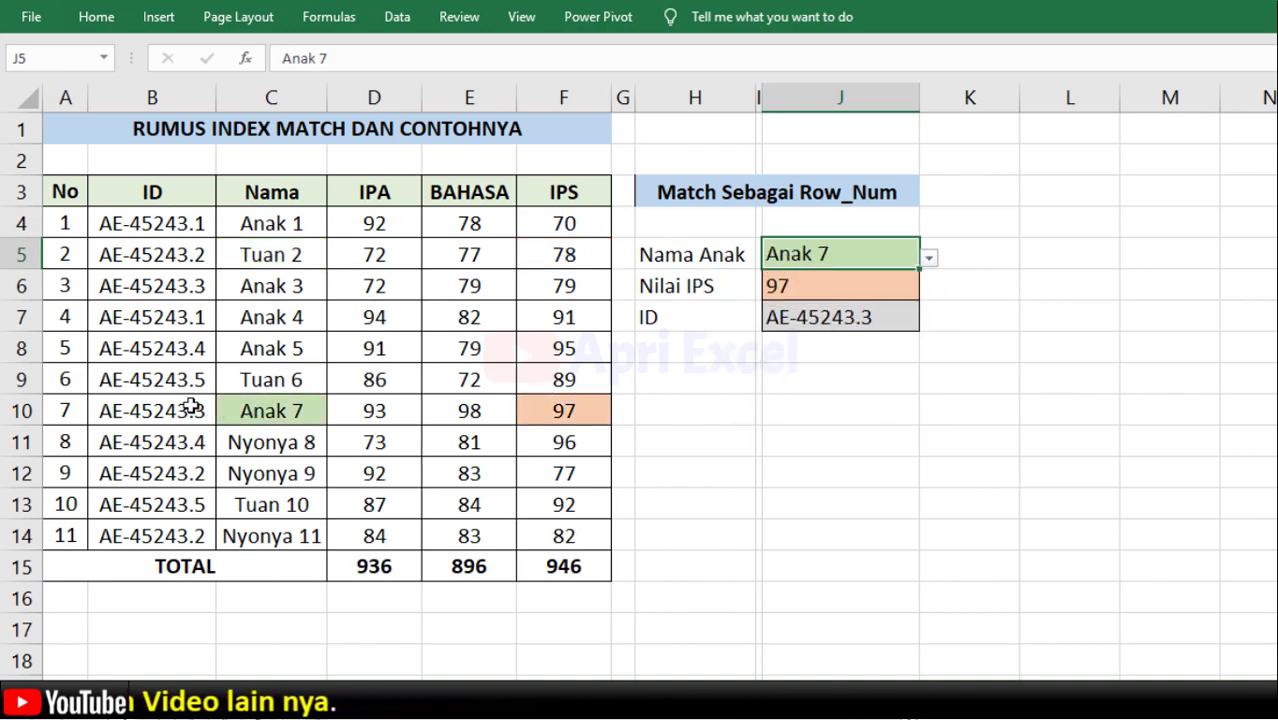
left_click(929, 258)
left_click(845, 402)
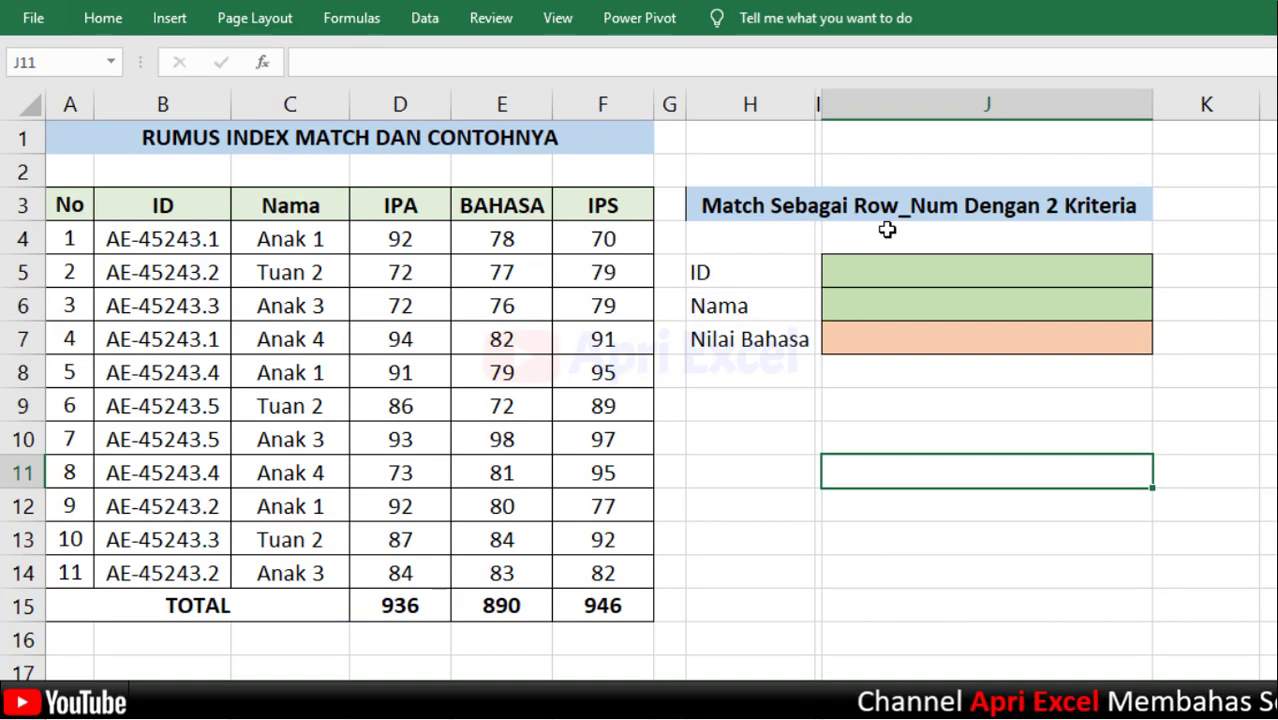
Set the ID cell J5 to AE-45243.3 from its dropdown.
left_click(932, 266)
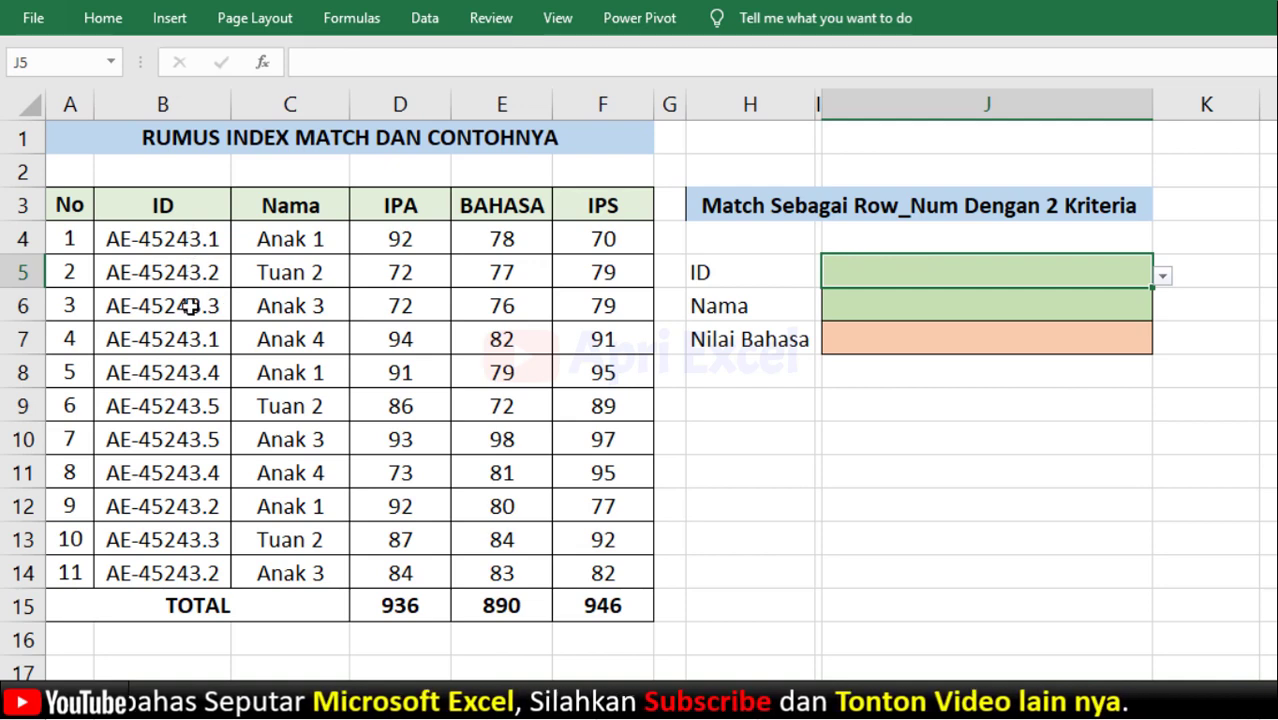
left_click(1162, 278)
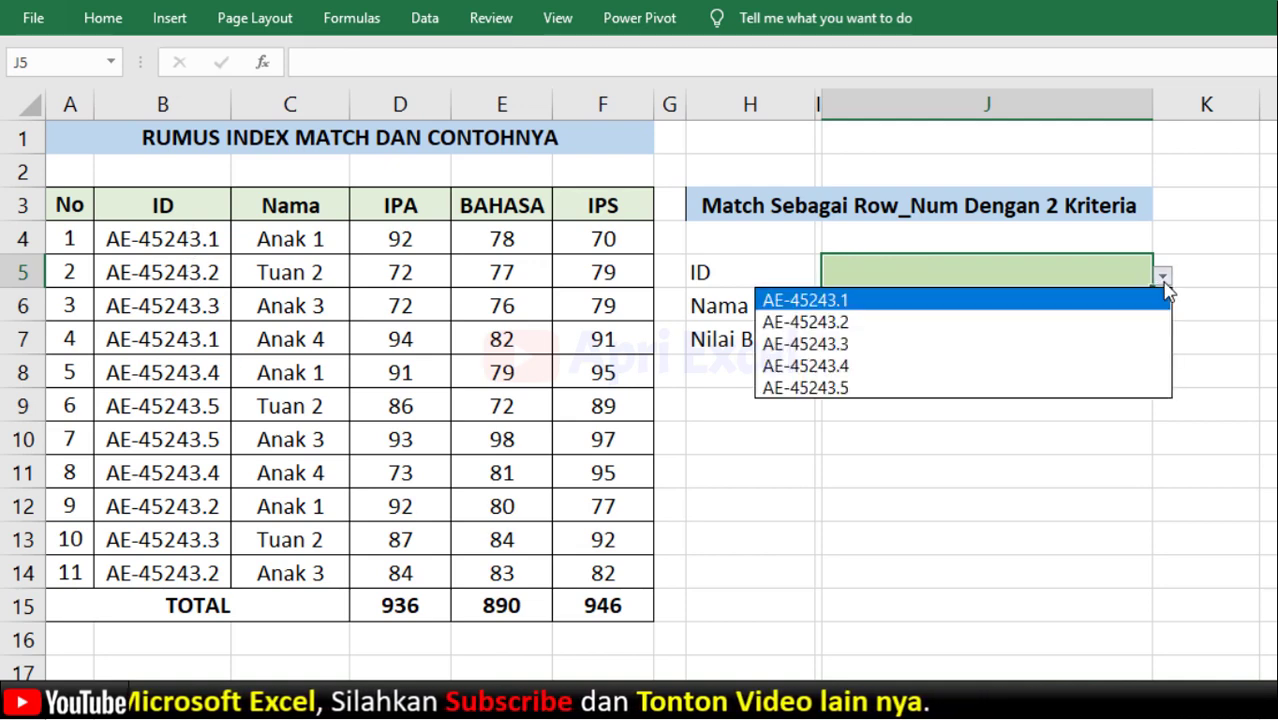
left_click(1102, 342)
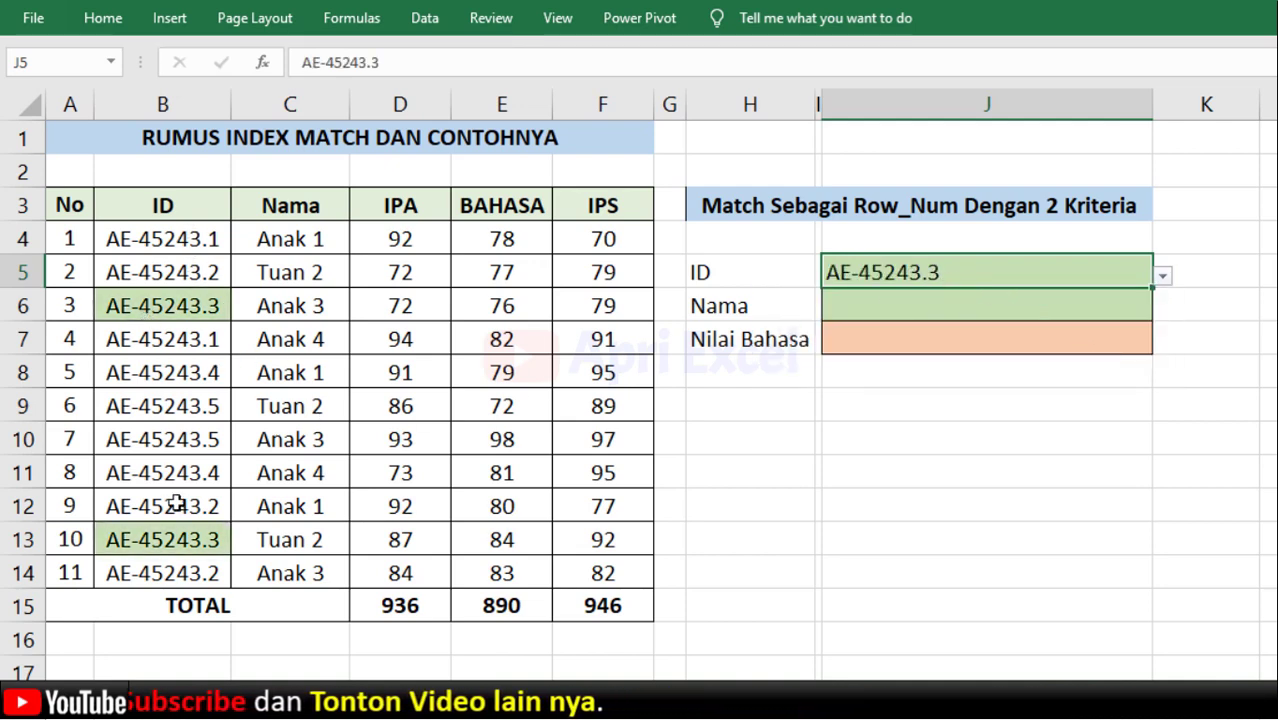
Set the Nama cell J6 to Tuan 2, after briefly choosing Anak 3.
left_click(1040, 306)
left_click(1162, 310)
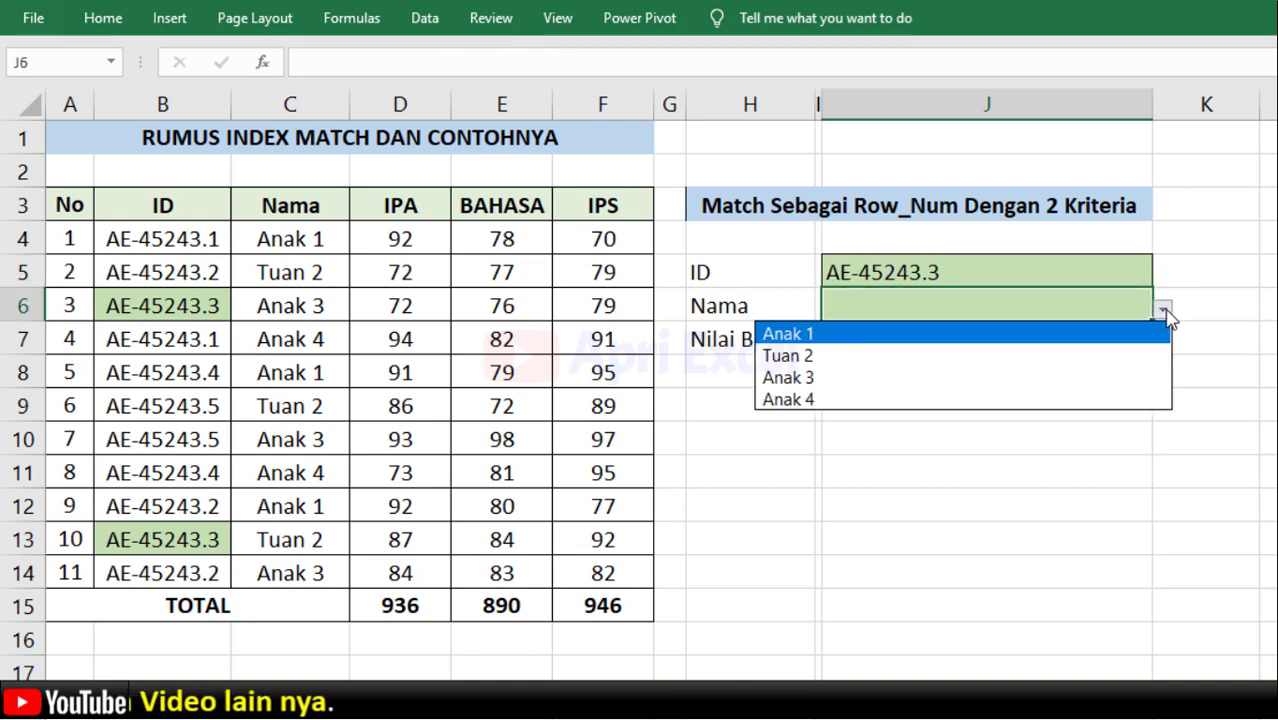
left_click(960, 374)
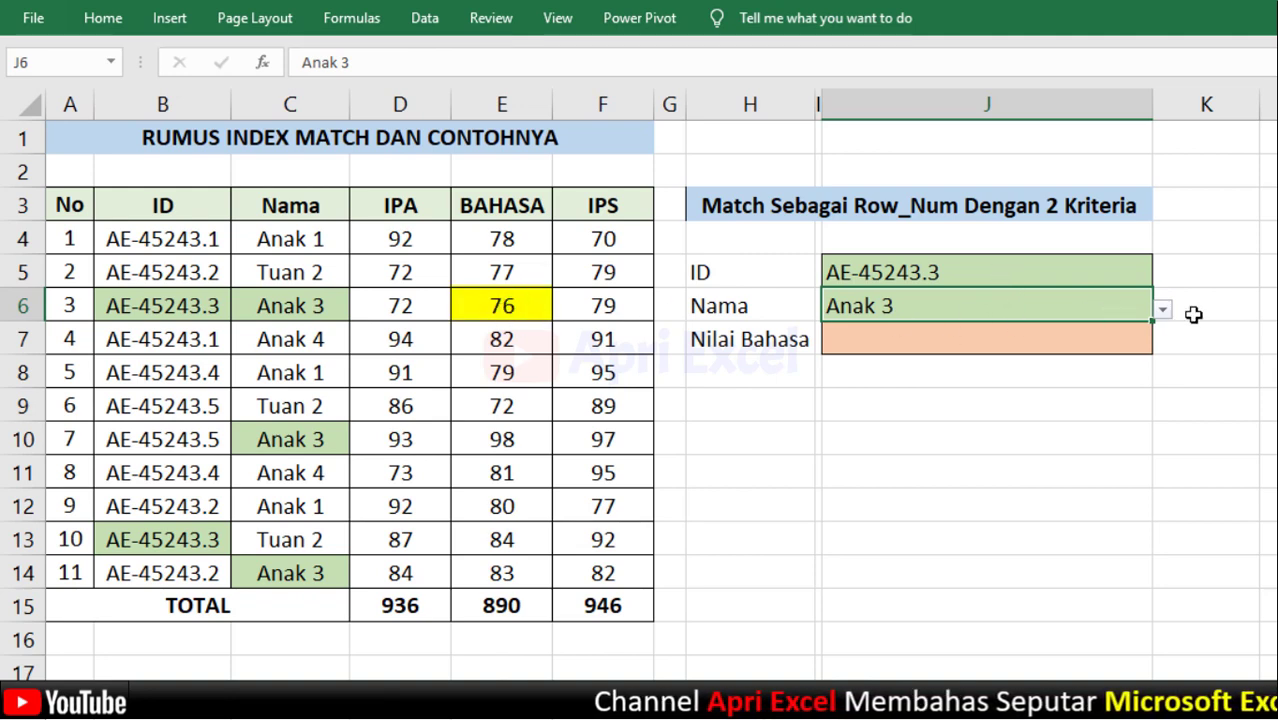
left_click(1163, 311)
left_click(1107, 354)
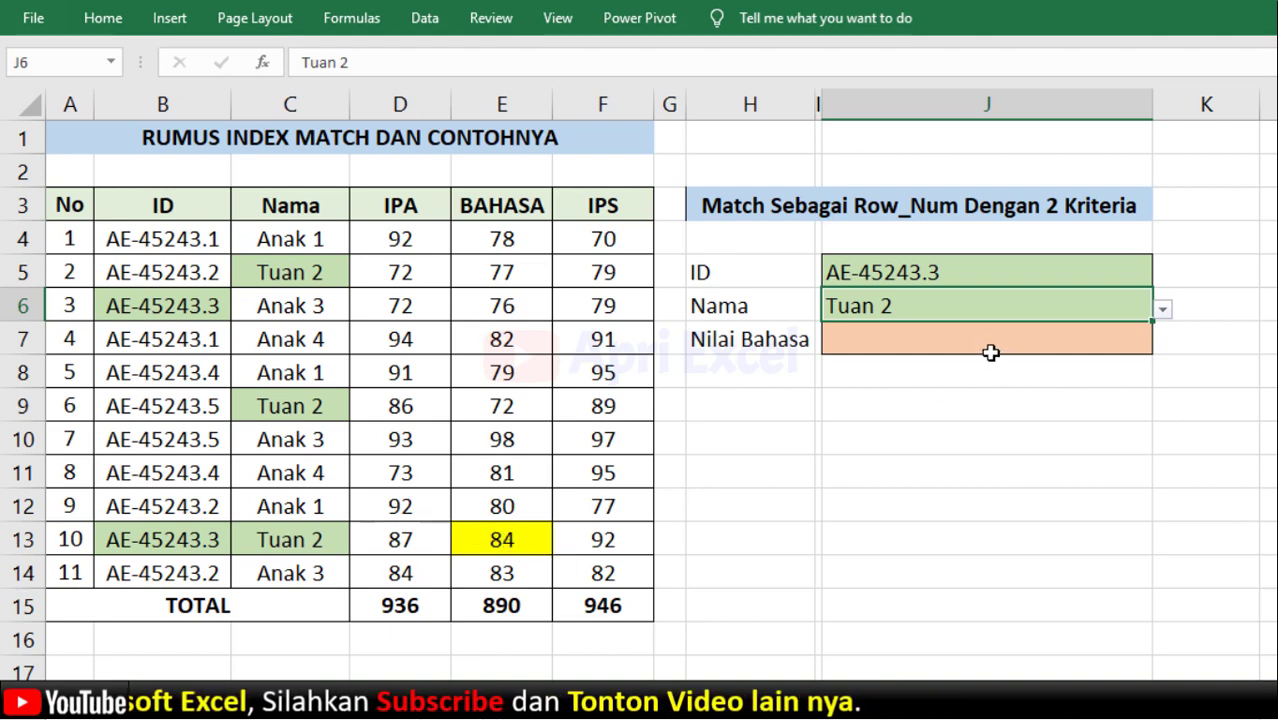
left_click(901, 340)
Enter =INDEX(E4:E14;10) in Nilai Bahasa J7, returning the BAHASA score 84.
type("=index")
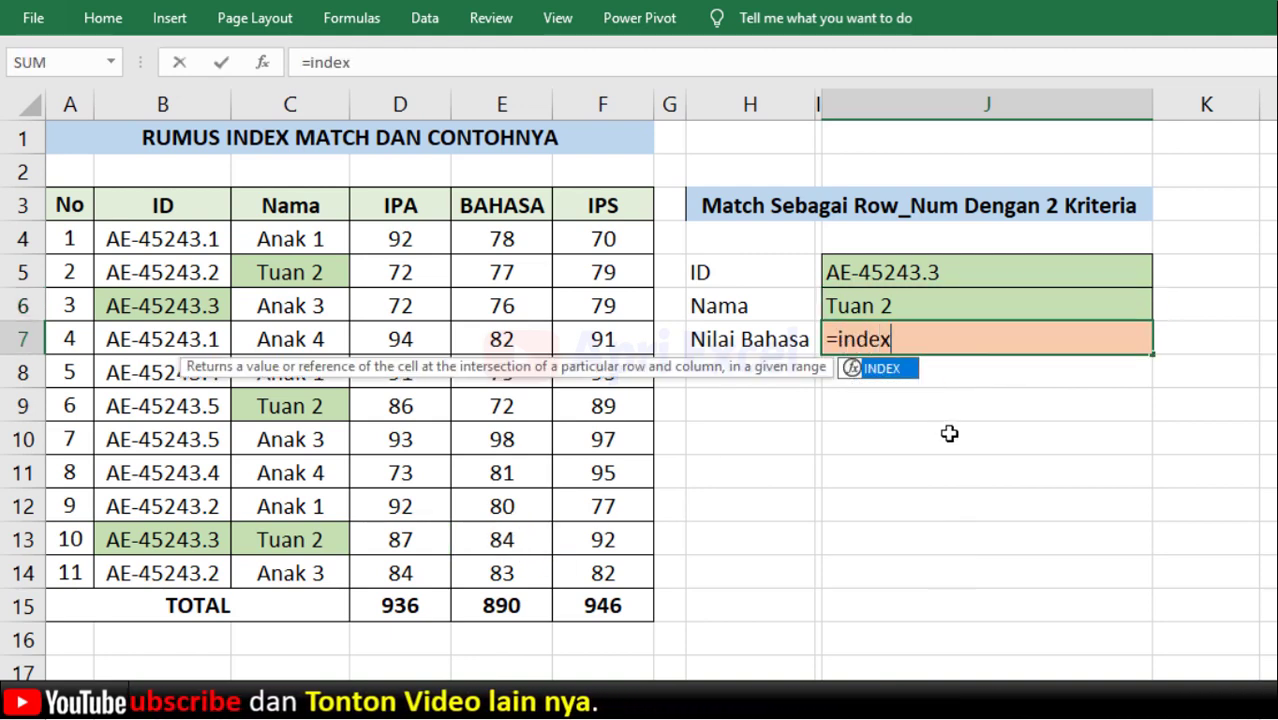
type("(")
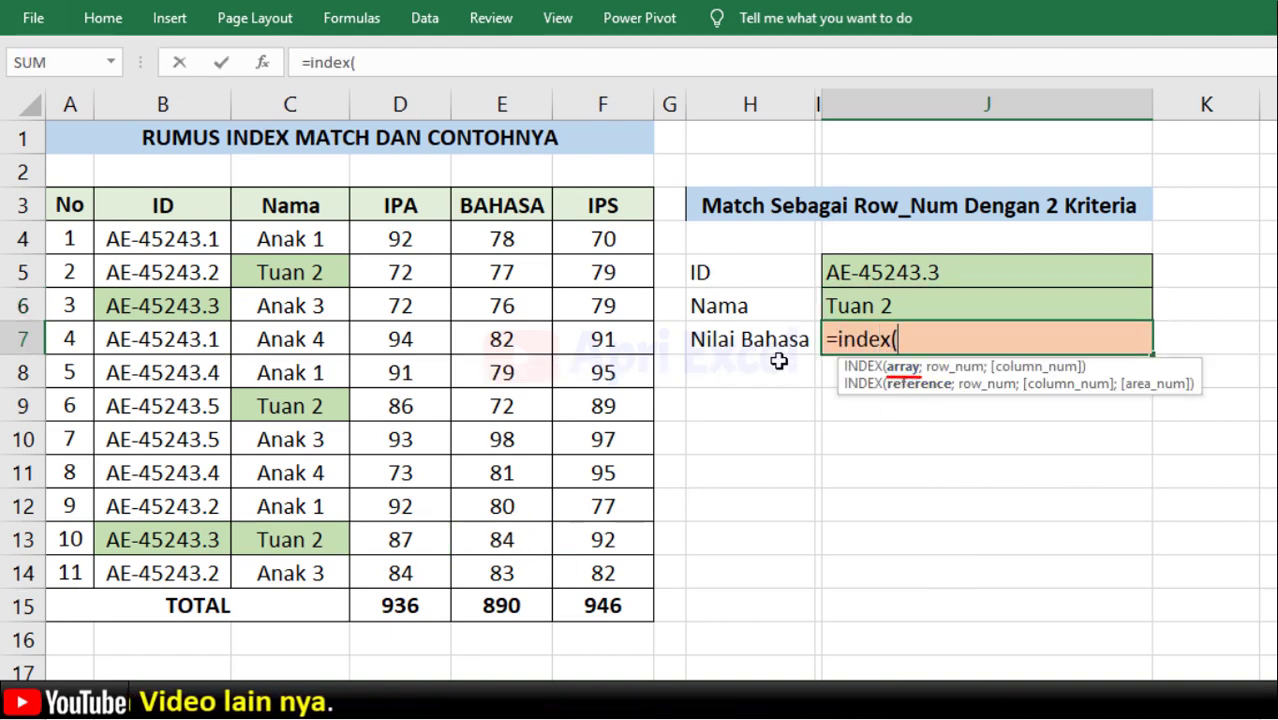
left_click_drag(502, 239, 497, 573)
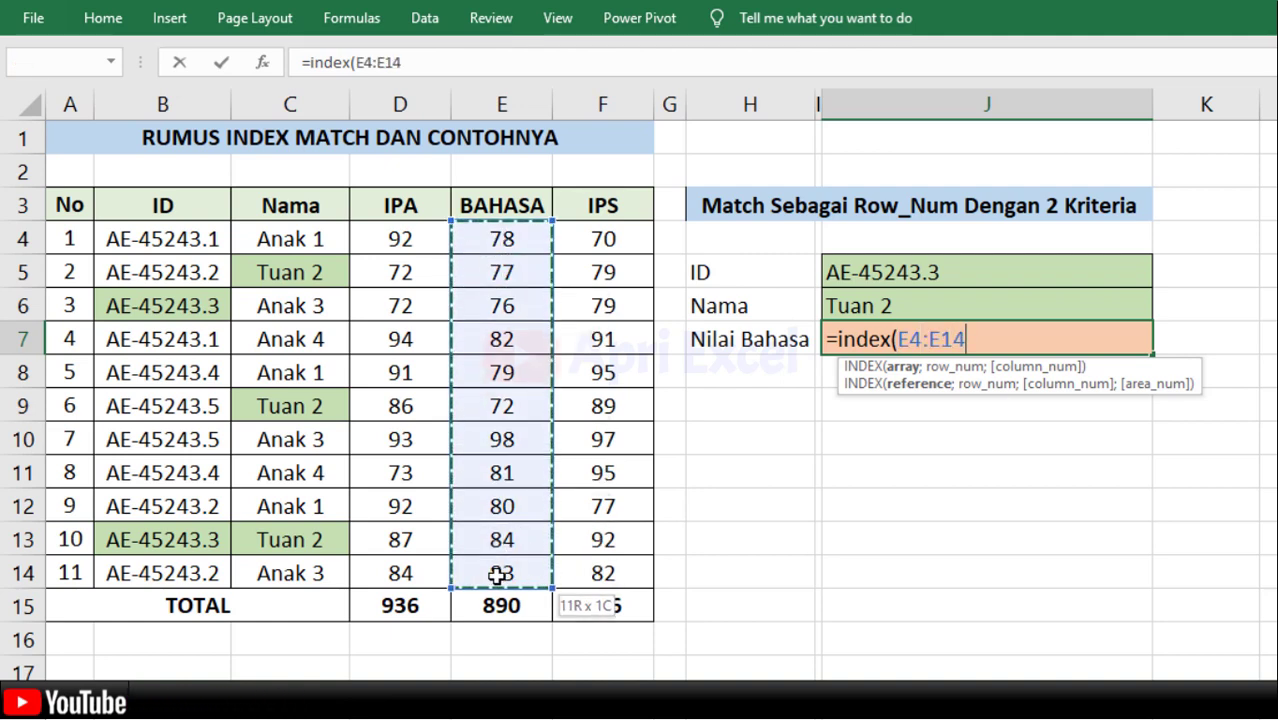
type(";10")
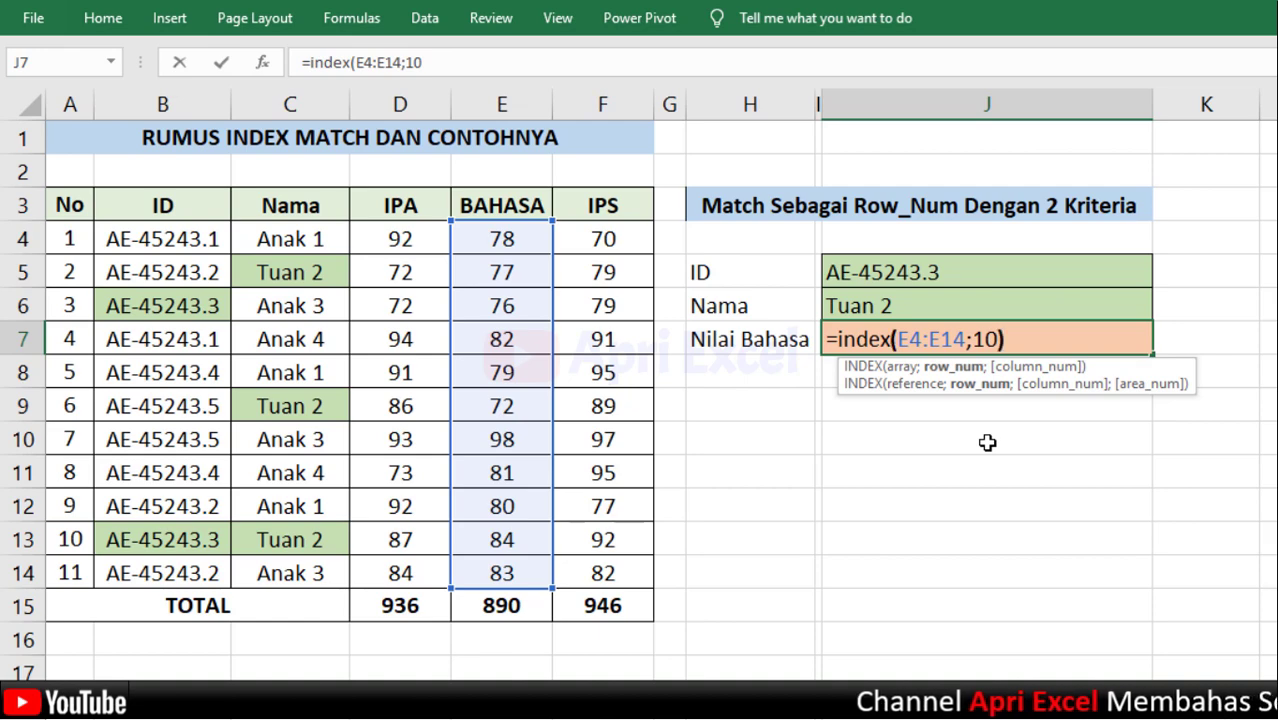
key("Return")
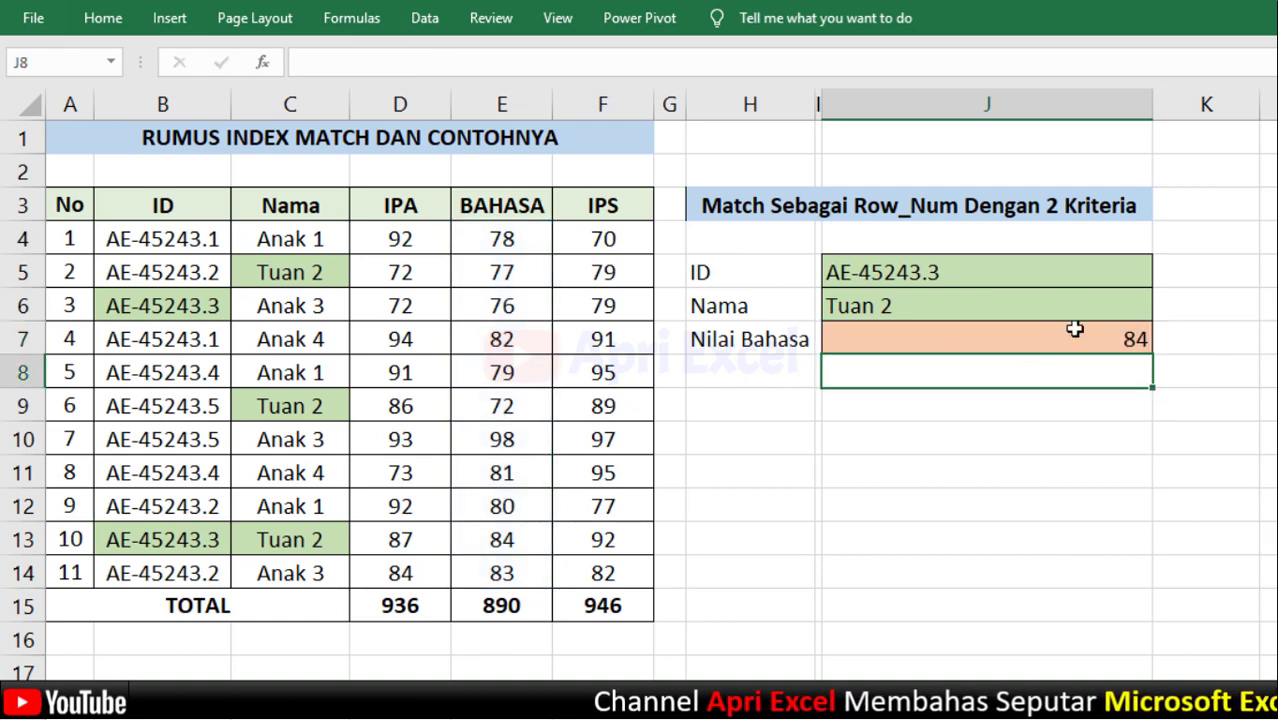
left_click(1074, 329)
left_click(1210, 274)
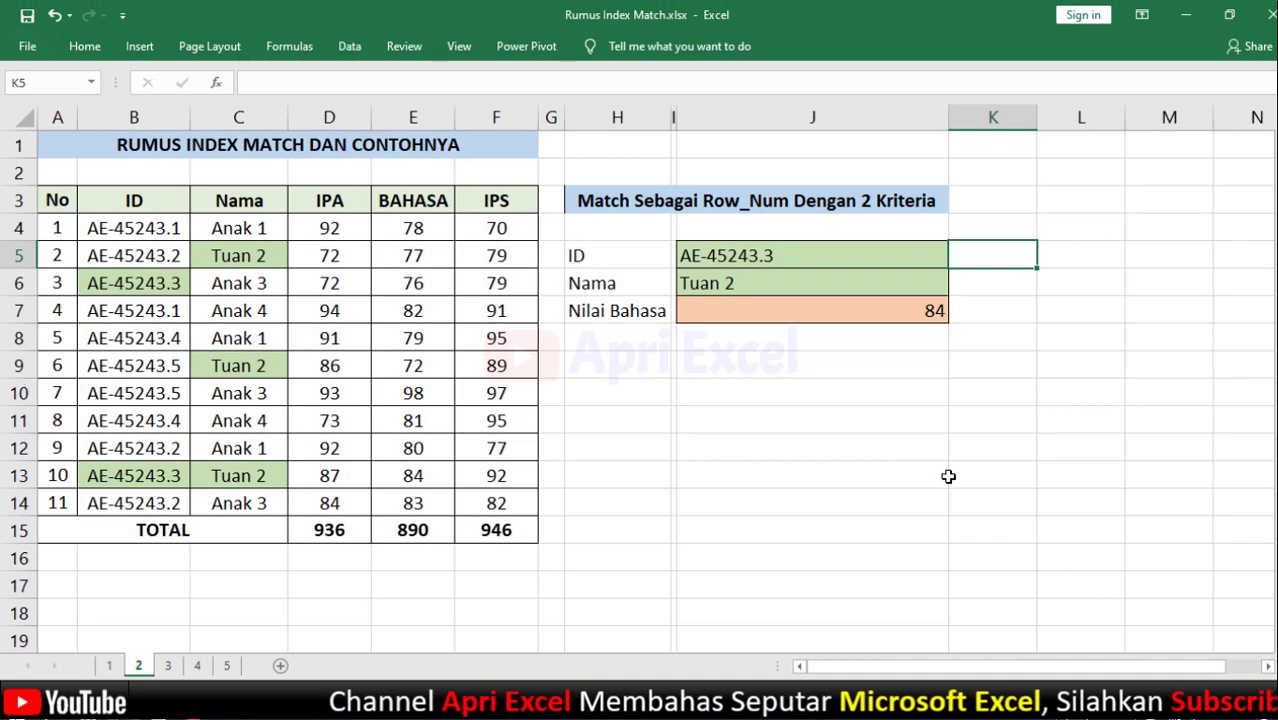
In K5, build the MATCH criteria (J5=B4:B14)*(J6=C4:C14) and check them with F9, then undo.
type("=match(")
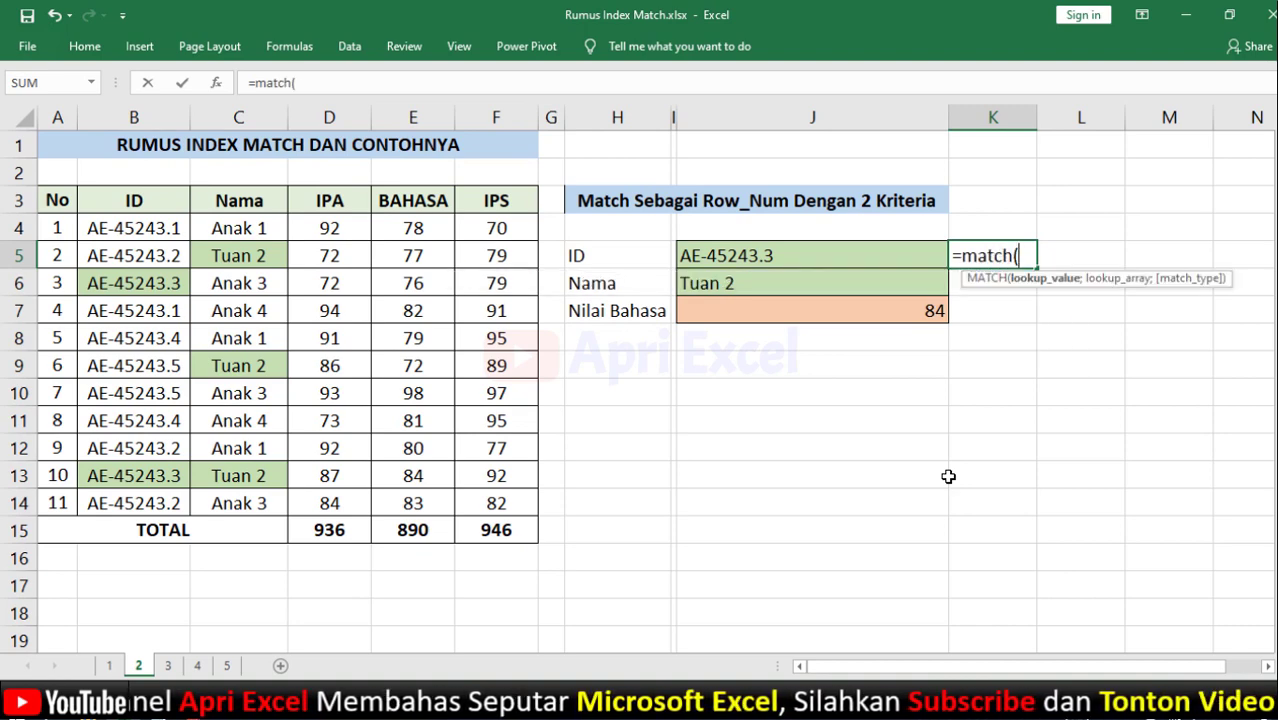
type("0")
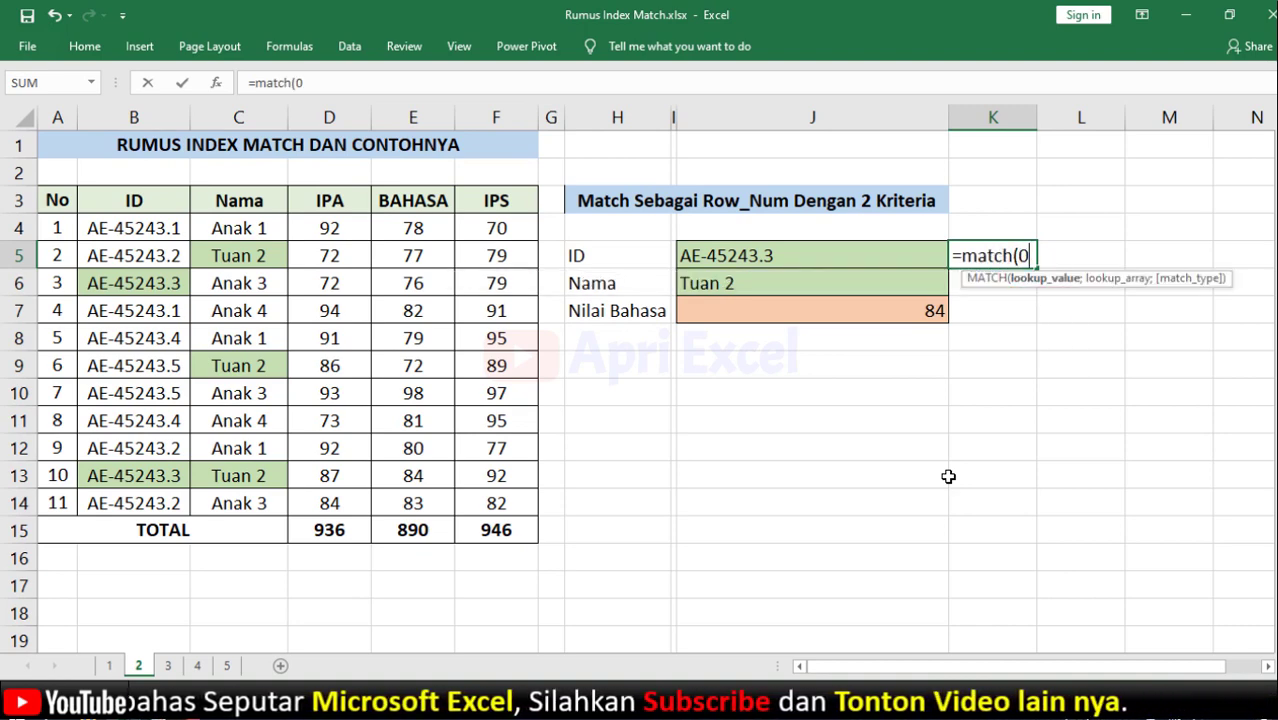
type(";(J5=B4:B10")
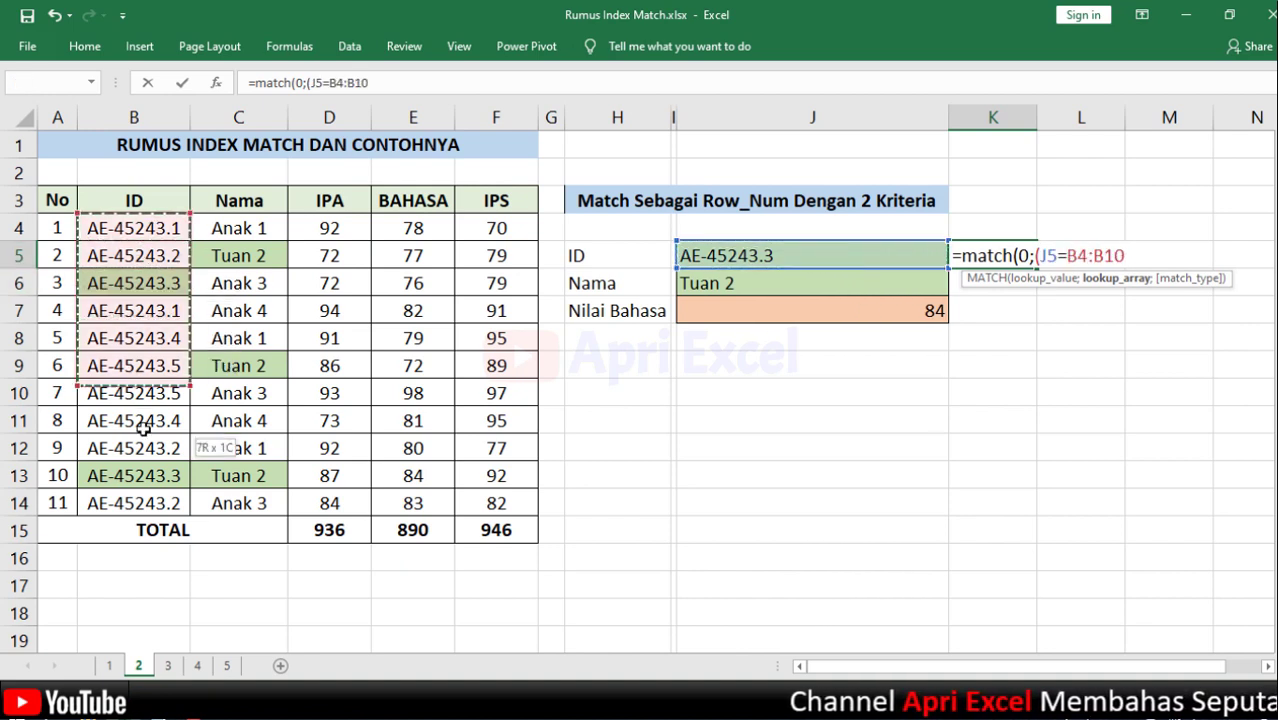
left_click_drag(149, 249, 148, 493)
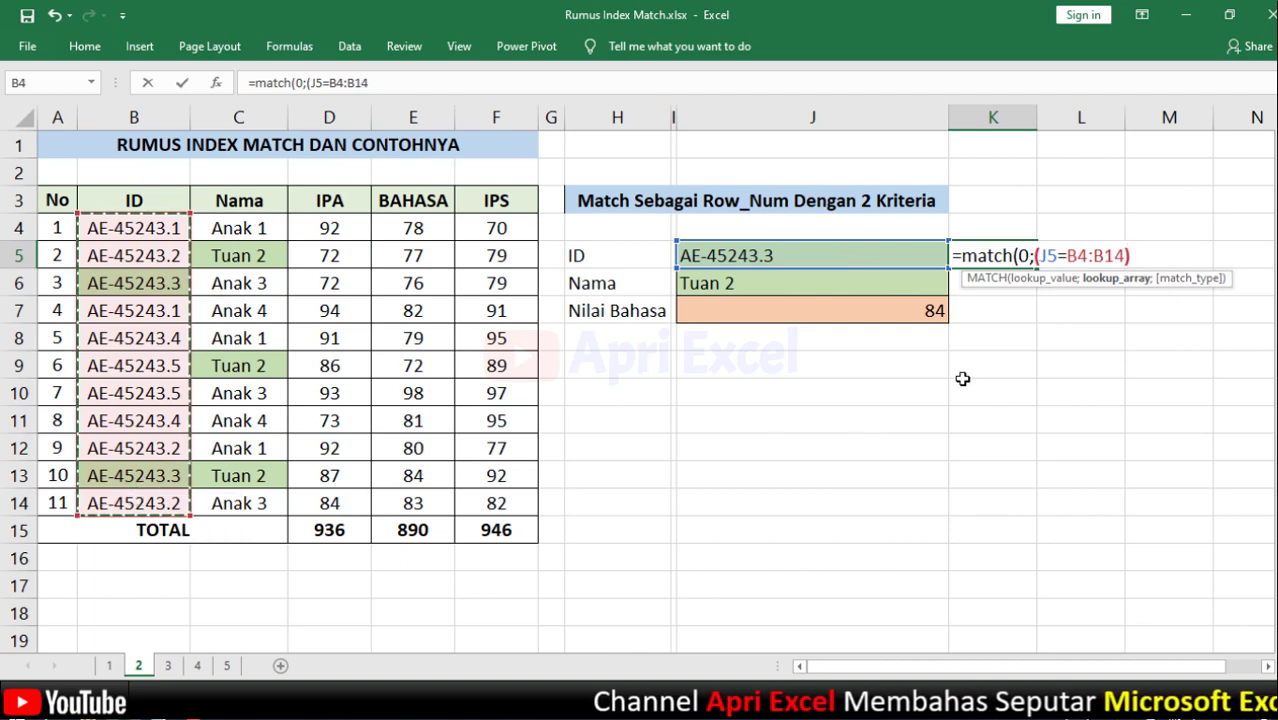
left_click(837, 285)
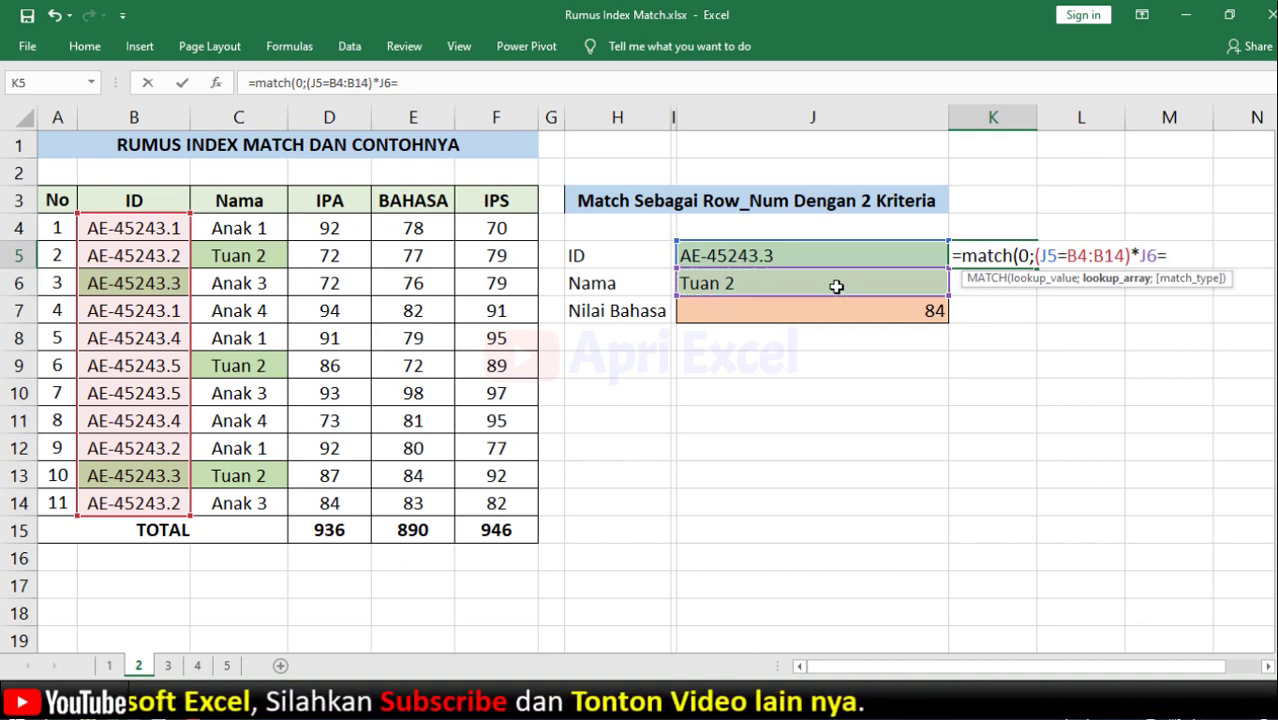
left_click_drag(256, 228, 230, 472)
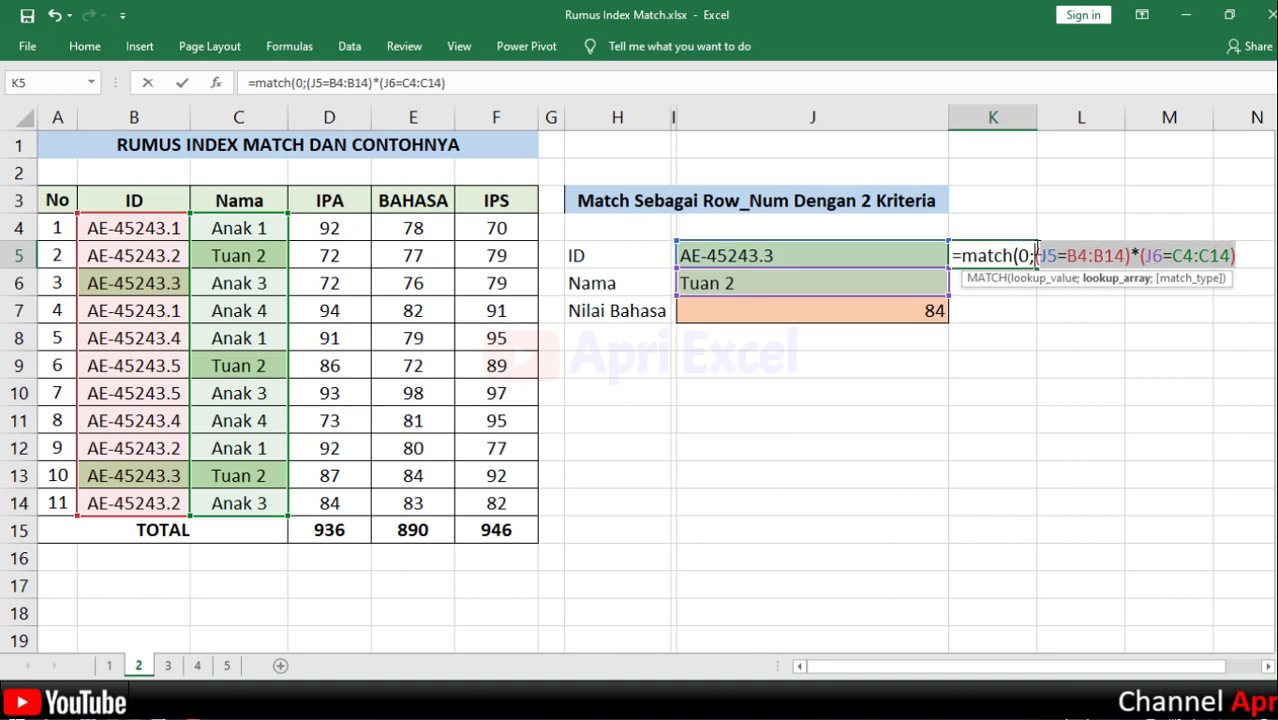
key("F9")
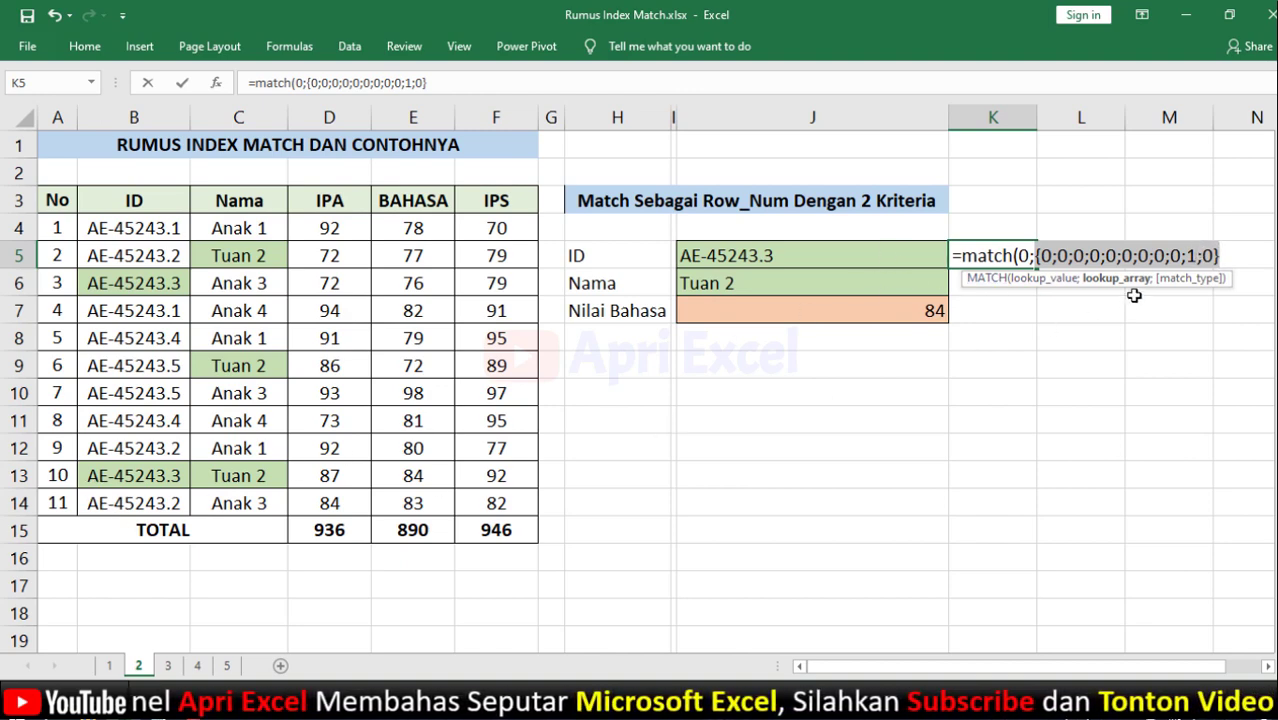
key("End")
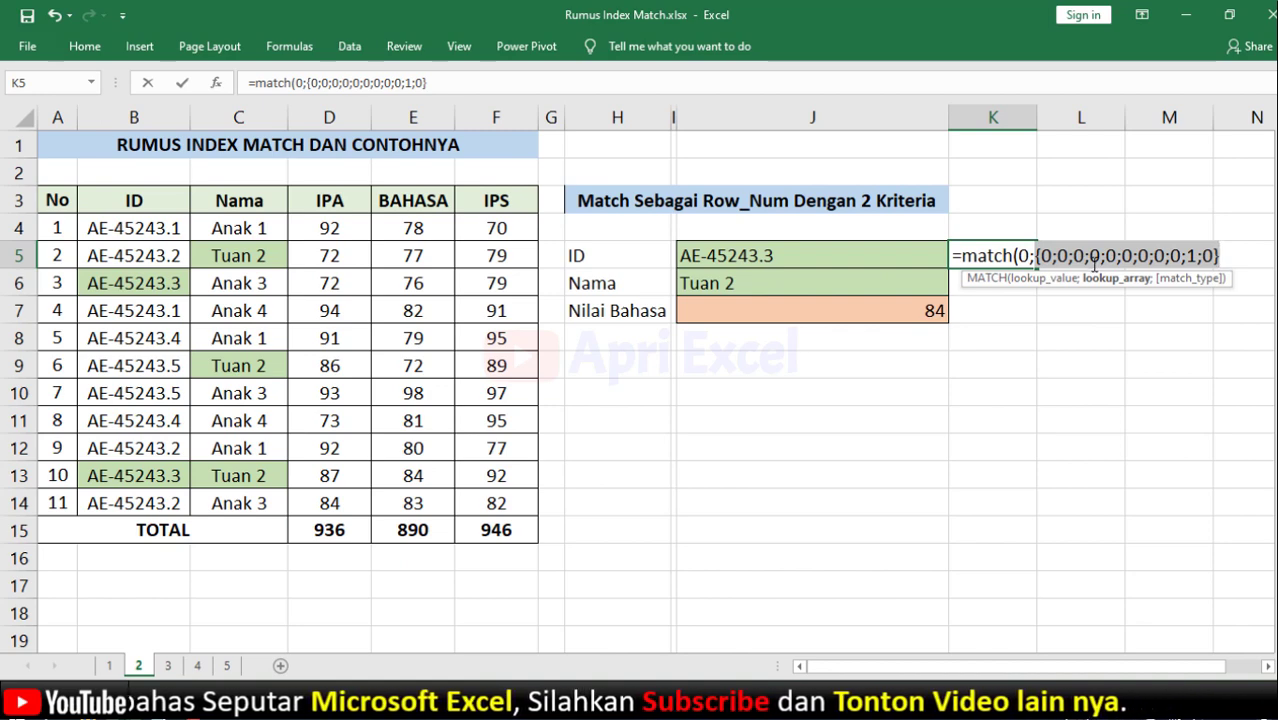
key("ctrl+z")
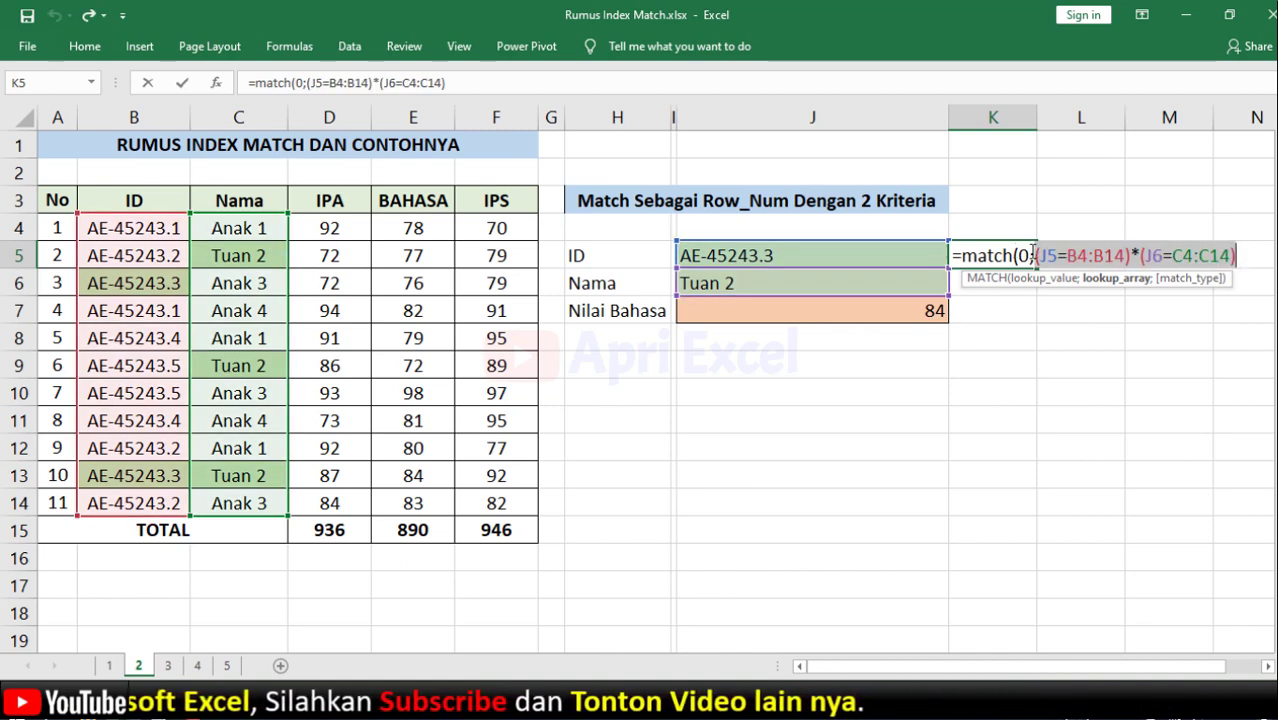
Finish =MATCH(1;(J5=B4:B14)*(J6=C4:C14);0) with exact match as an array formula returning 10.
left_click(1030, 256)
type("1")
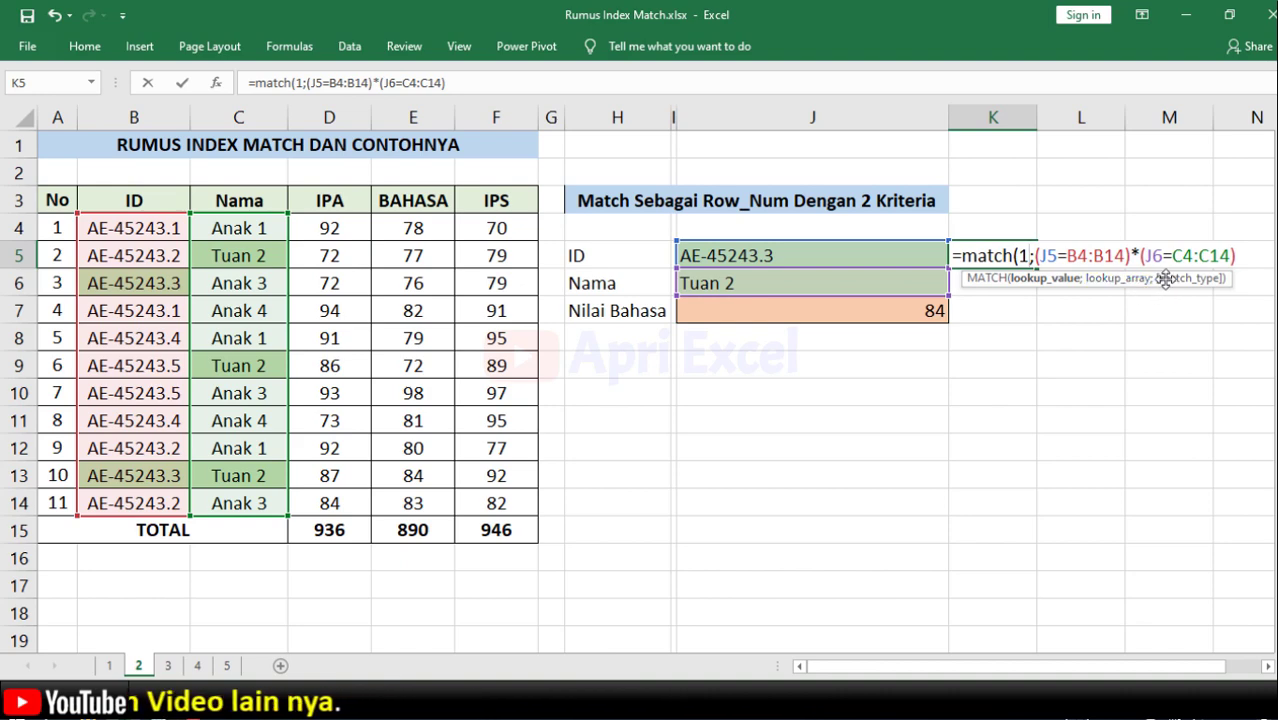
type(";")
double_click(1215, 312)
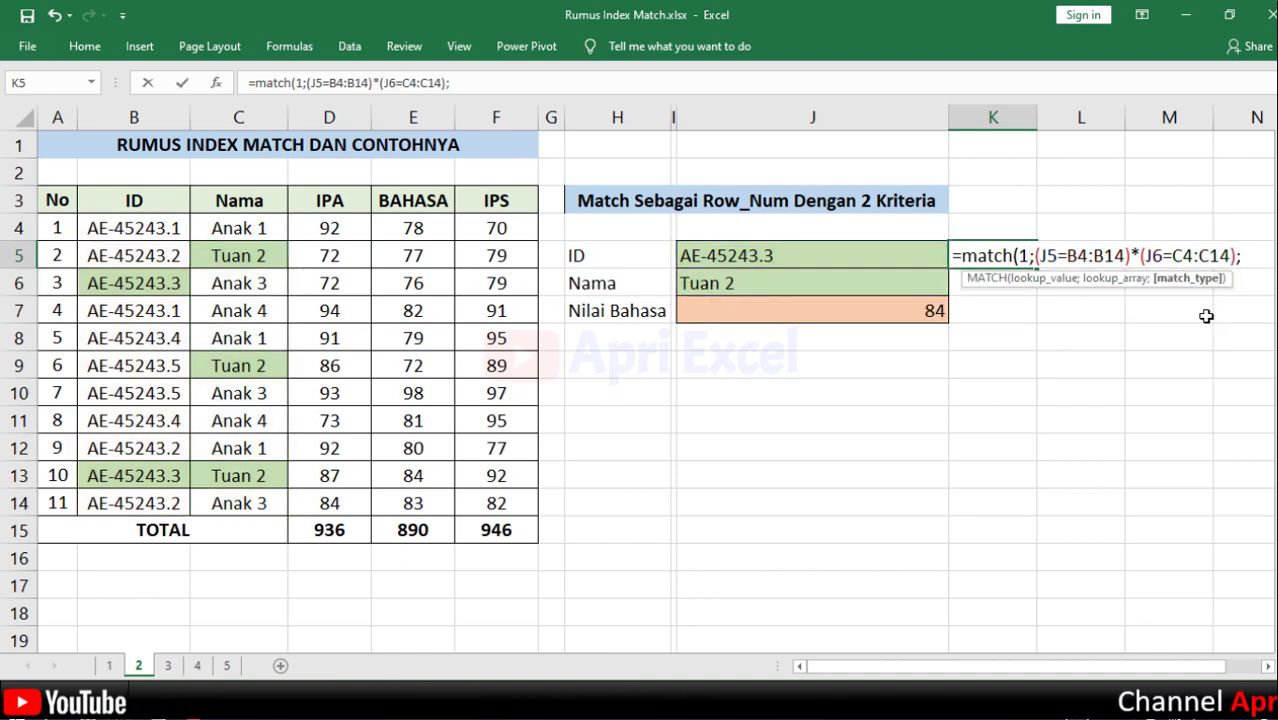
type(")")
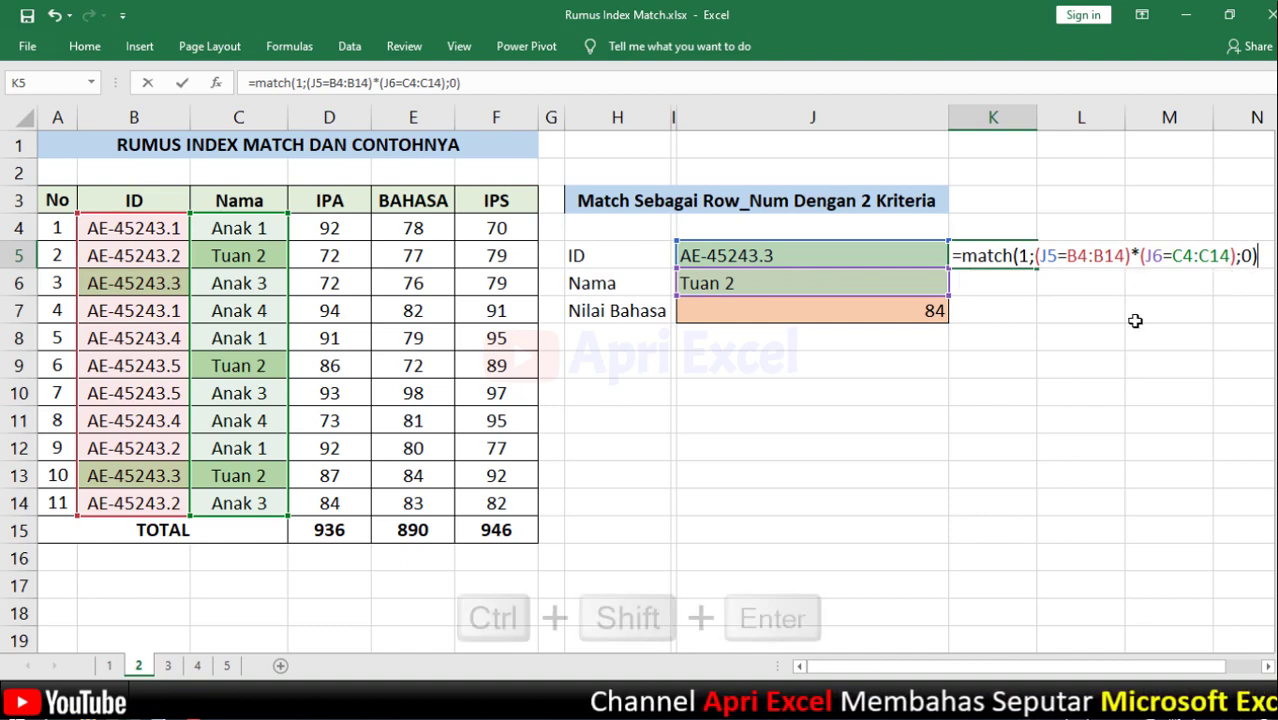
key("ctrl+shift+Return")
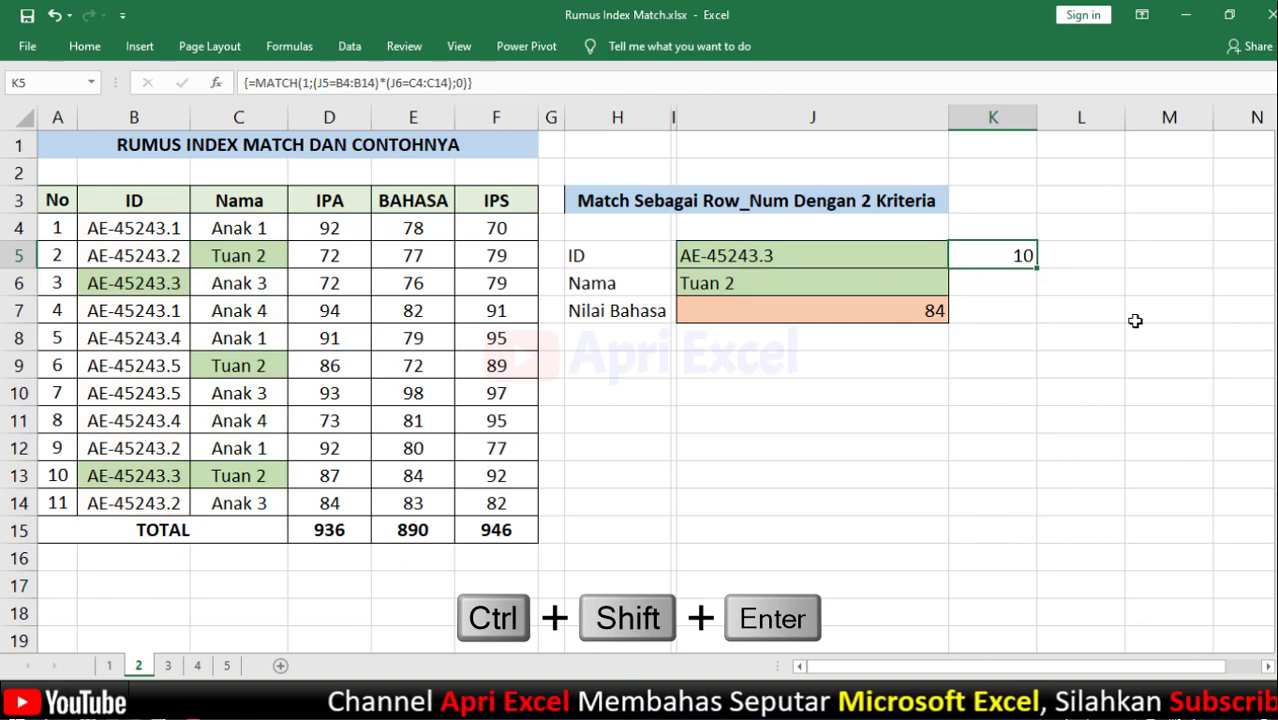
double_click(980, 255)
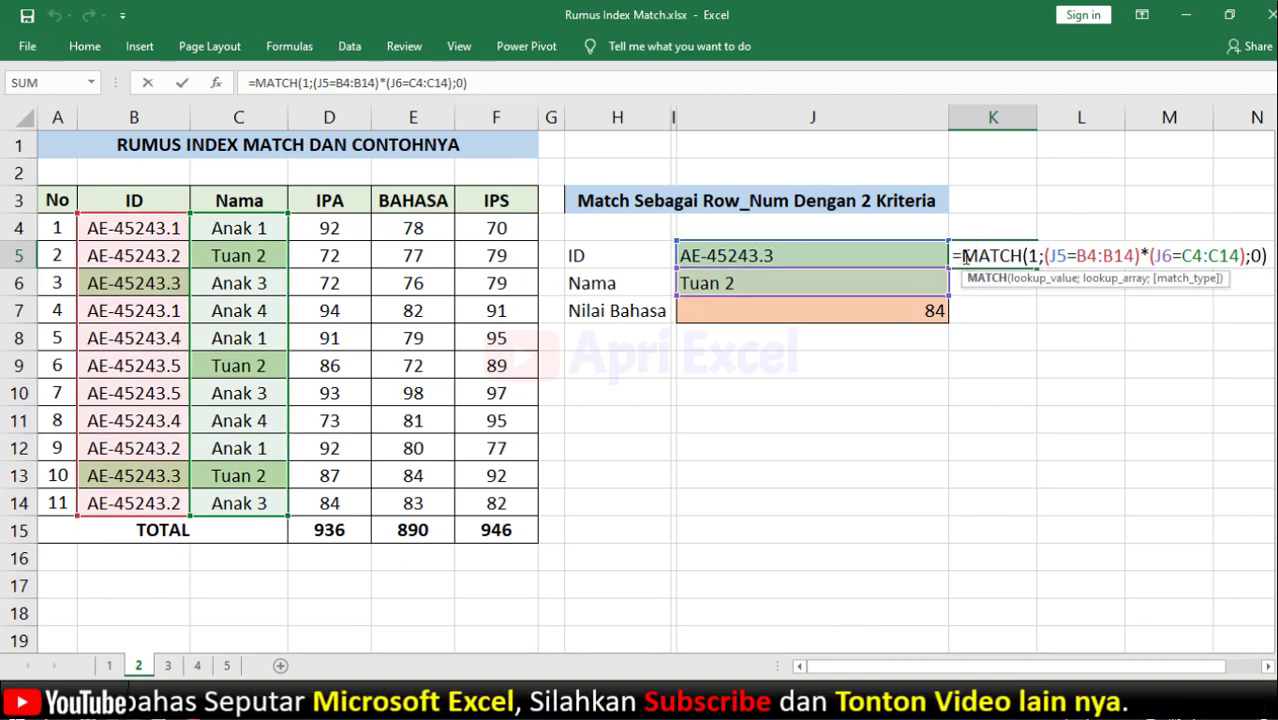
Paste the two-criteria MATCH over row 10 in J7's INDEX and array-enter it, returning 84.
left_click_drag(957, 256, 1266, 257)
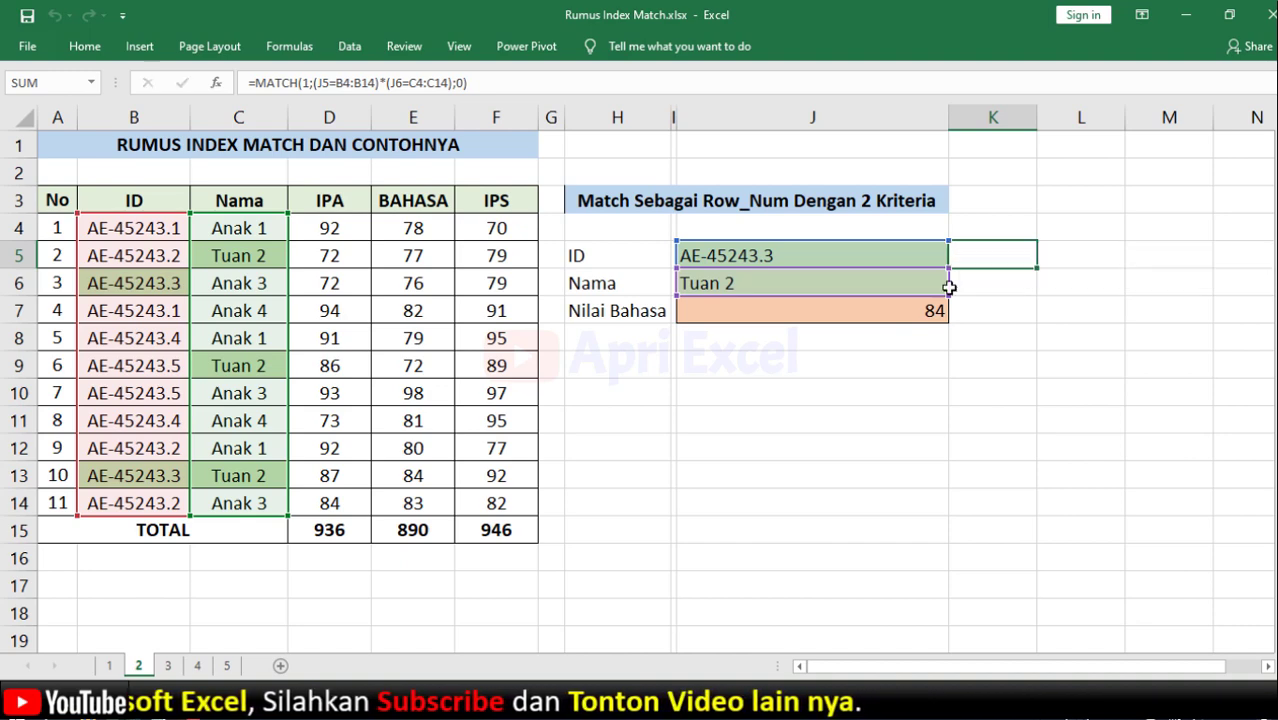
key("Escape")
double_click(921, 309)
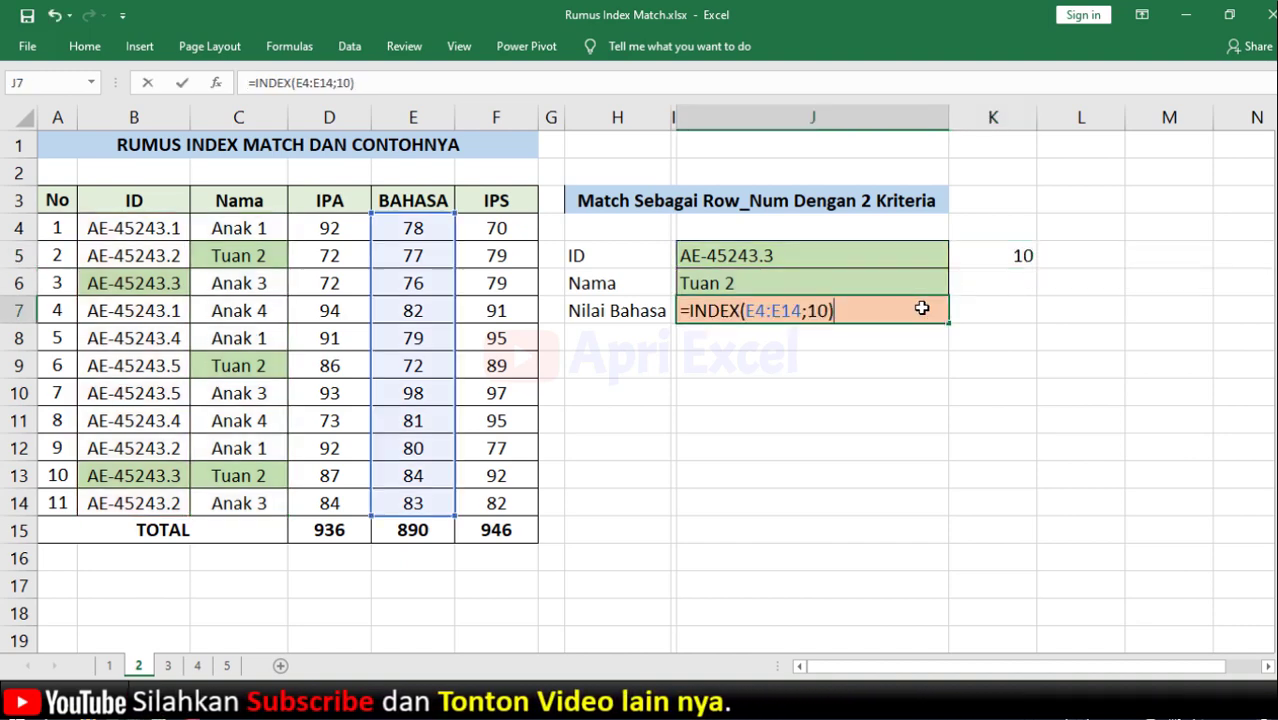
left_click(826, 312)
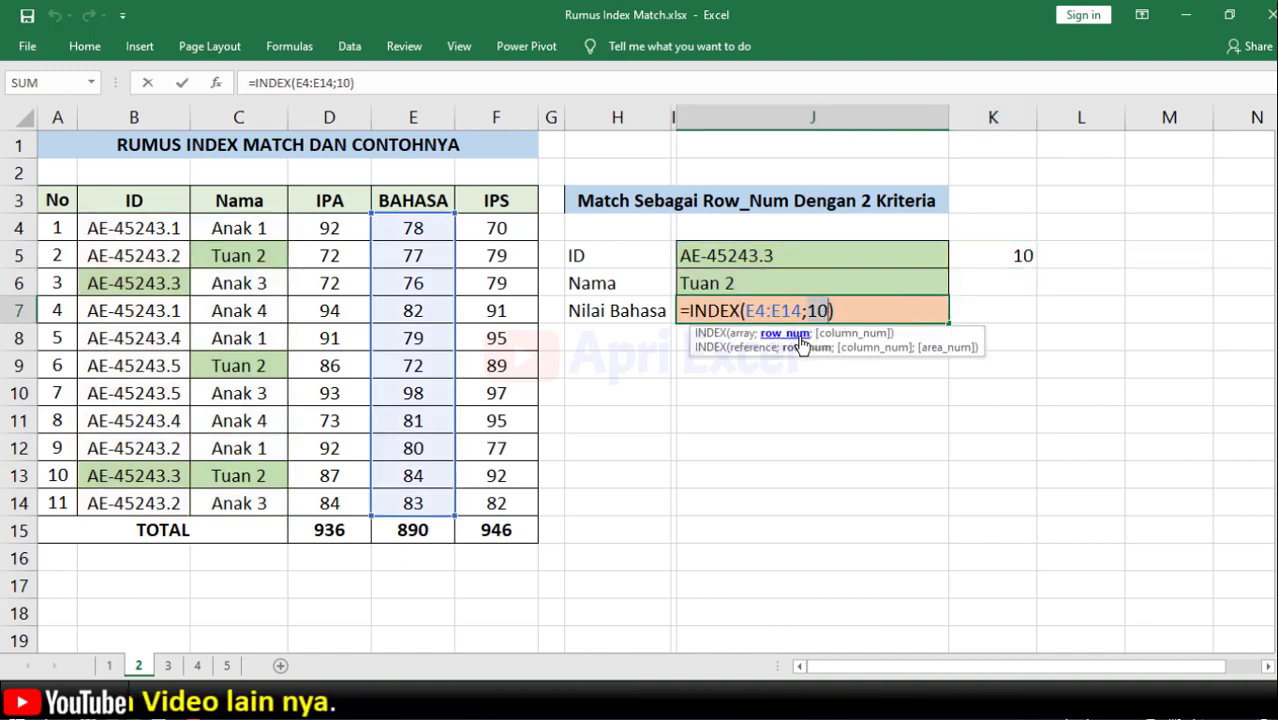
type("MATCH(1;(J5=B4:B14)*(J6=C4:C14);0)")
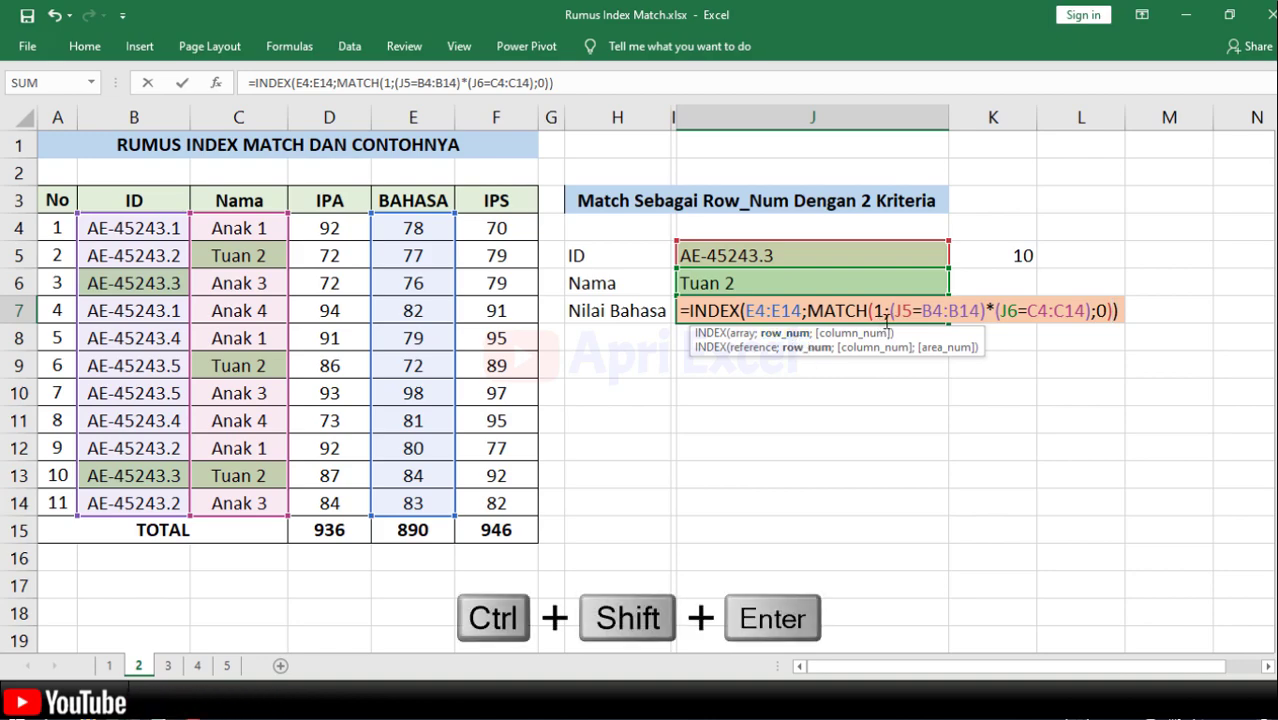
key("ctrl+shift+Return")
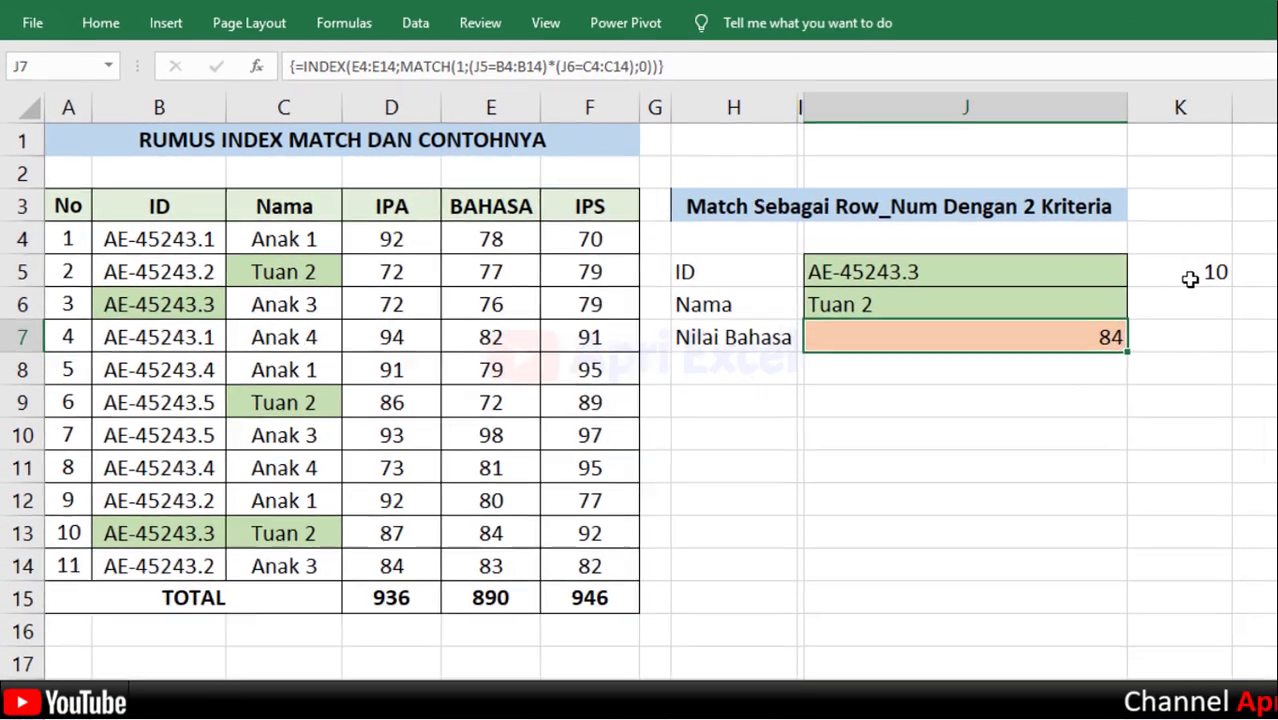
left_click(1002, 262)
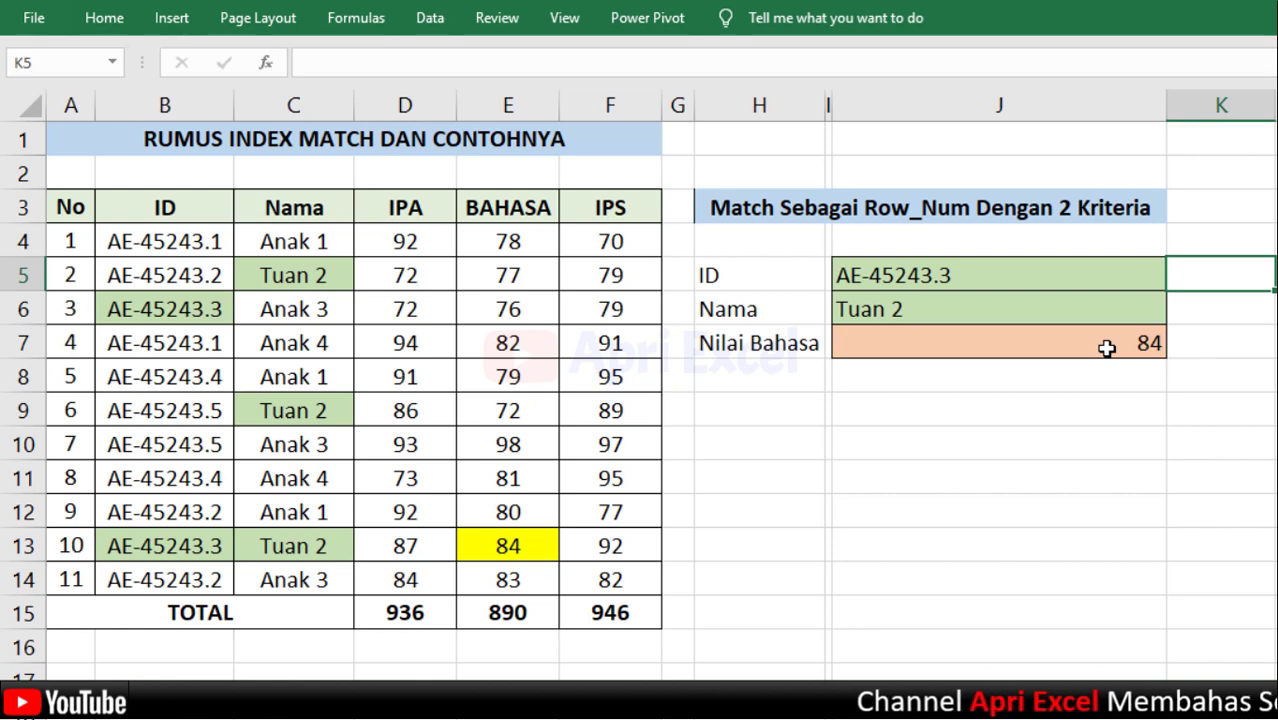
Test the two-criteria lookup with ID AE-45243.1 and the names Anak 4, then Anak 1.
left_click(1027, 282)
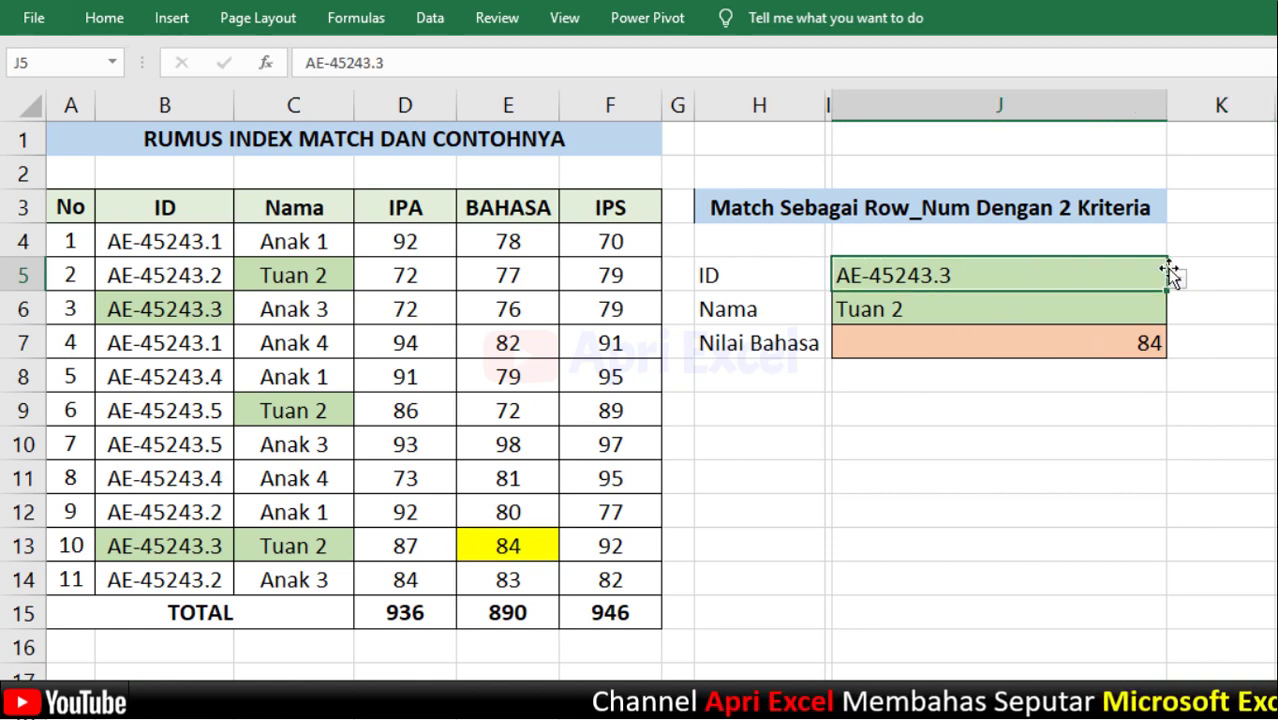
left_click(1177, 278)
left_click(1120, 299)
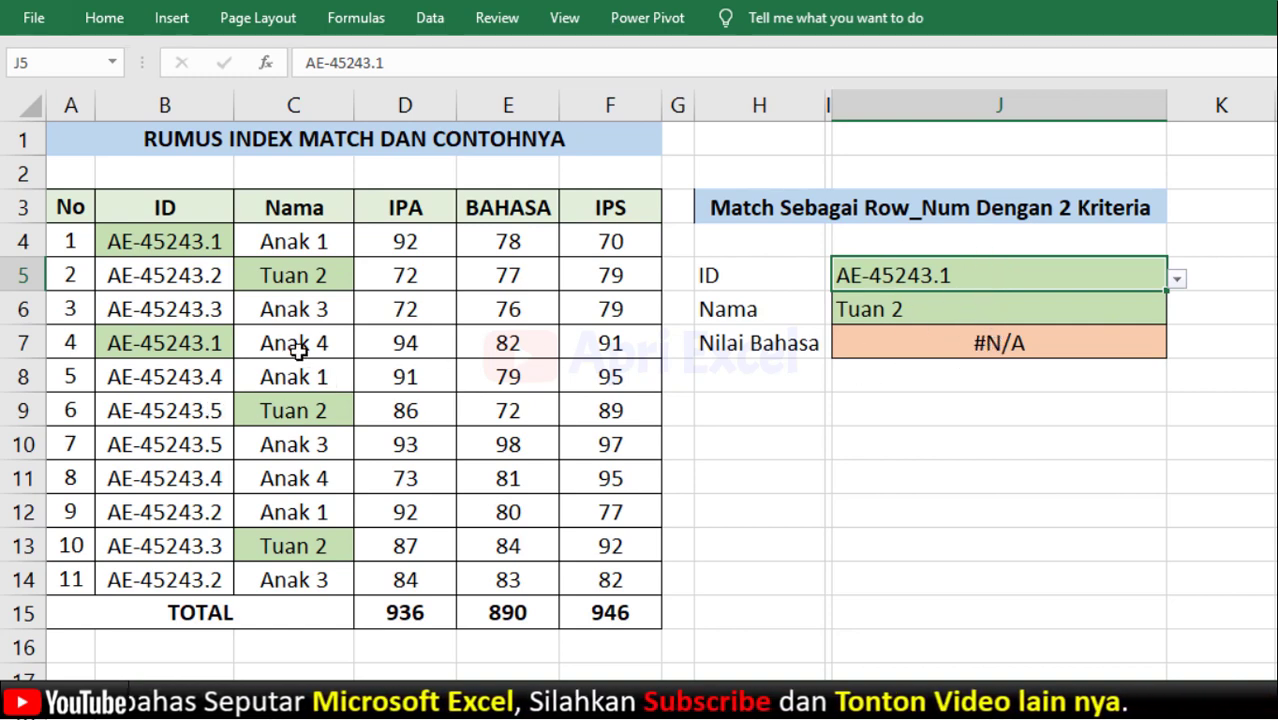
left_click(1047, 309)
left_click(1177, 313)
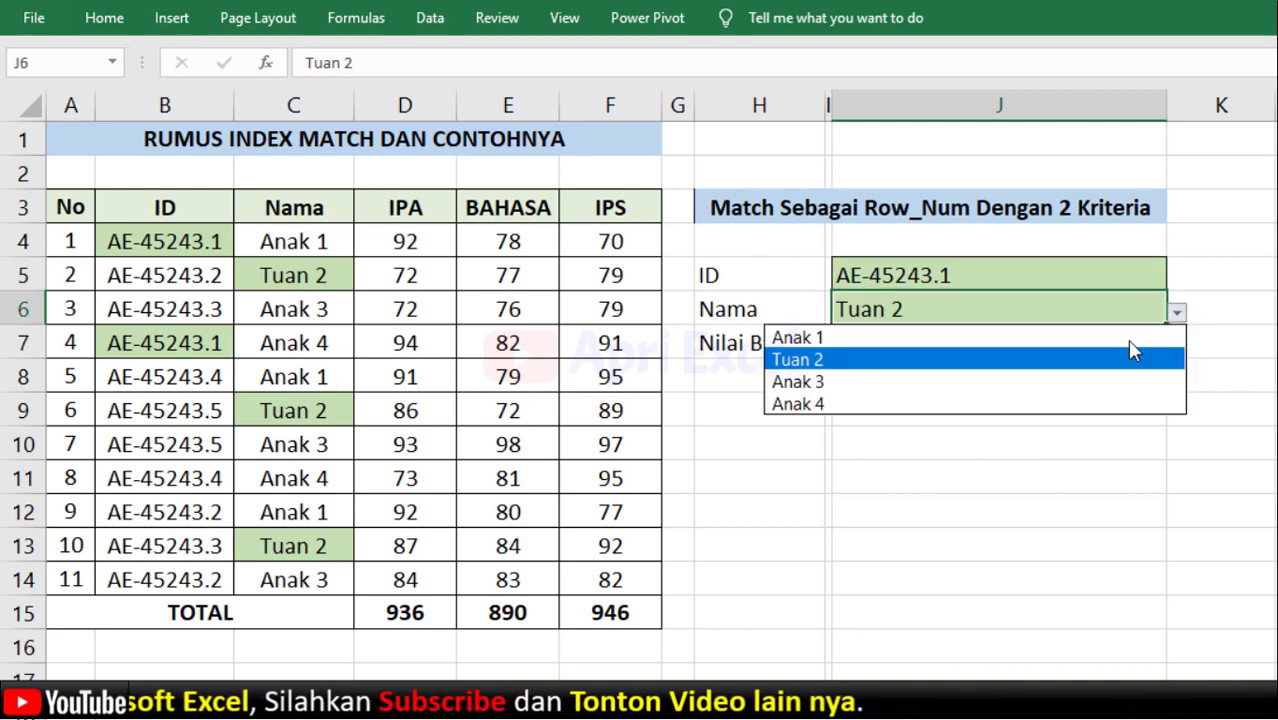
left_click(1087, 403)
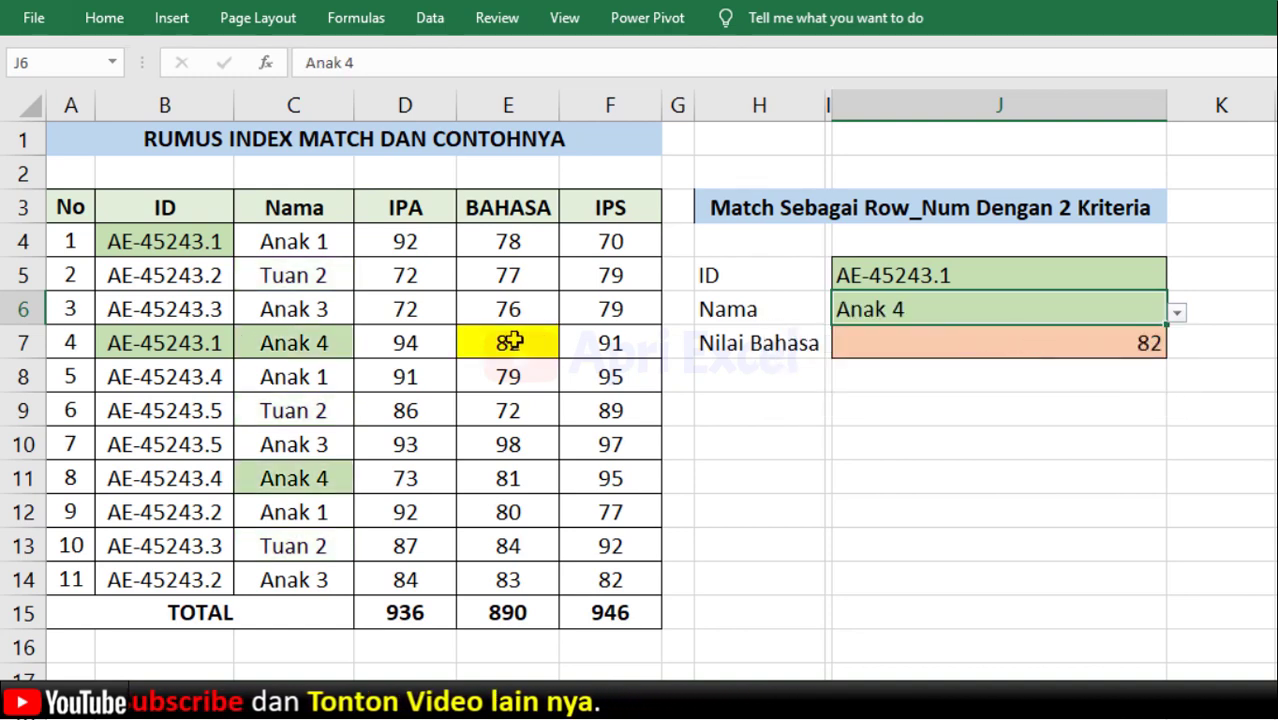
left_click(1177, 313)
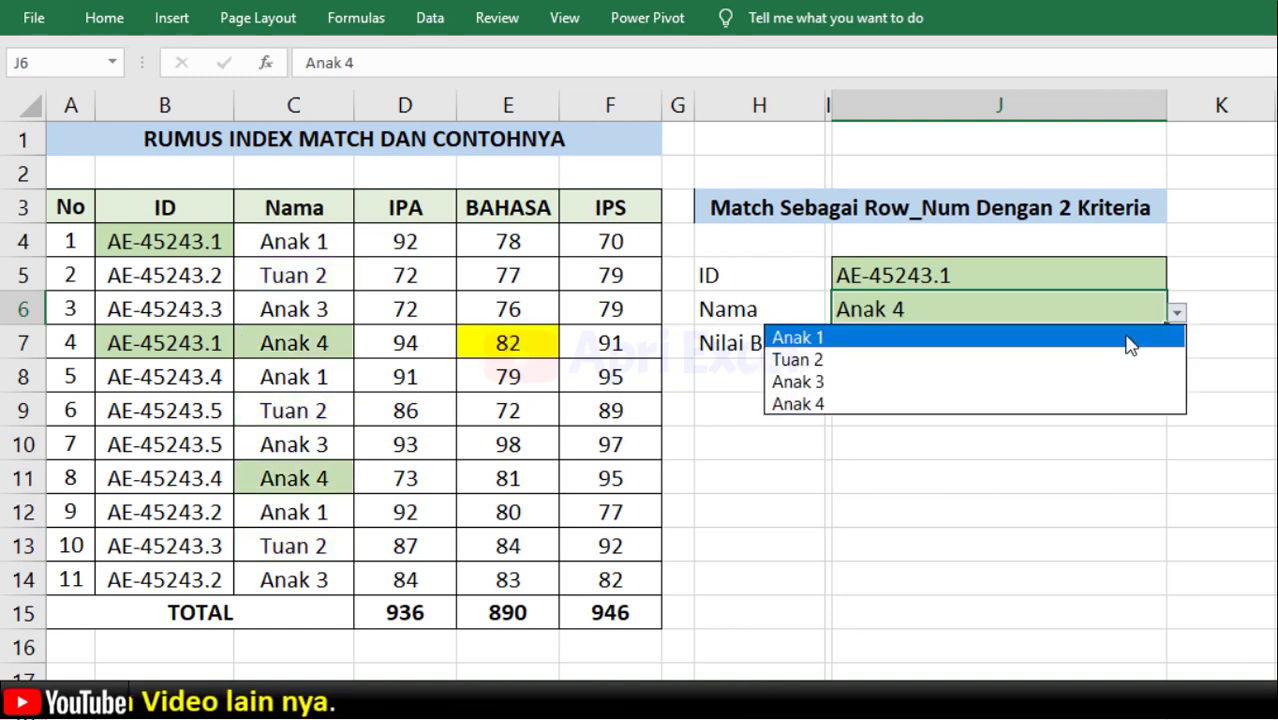
left_click(1118, 337)
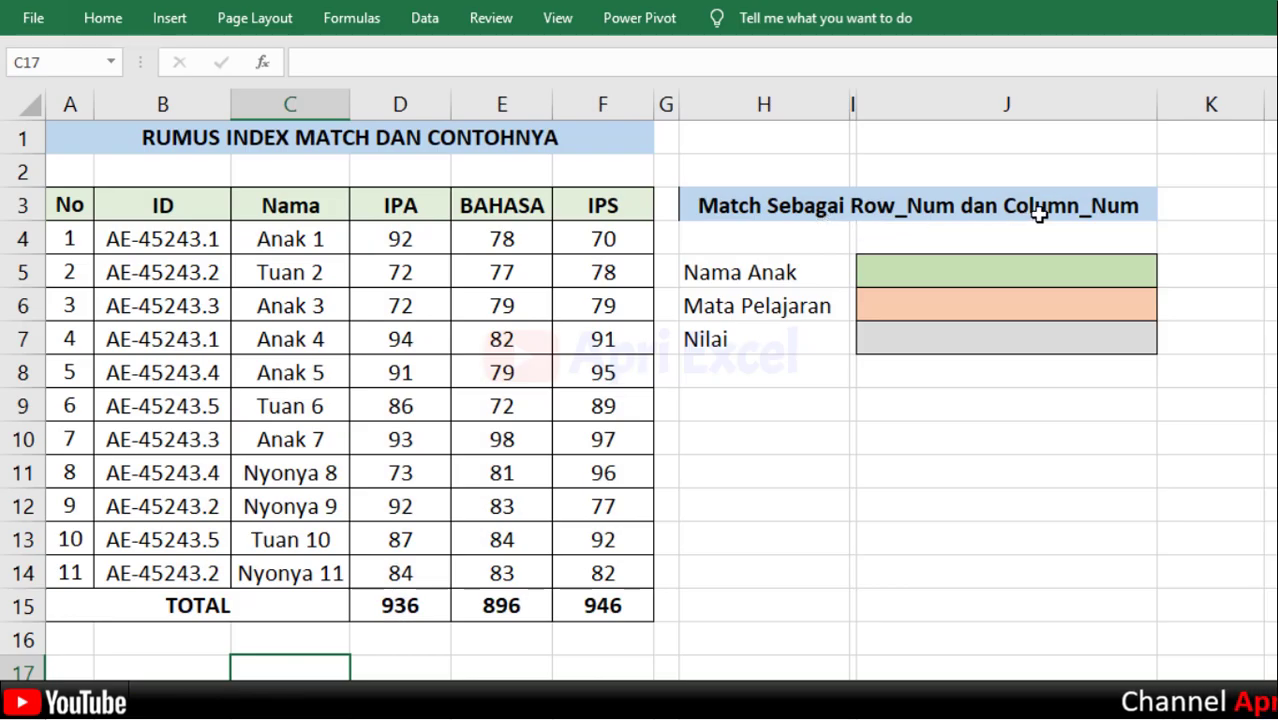
Use the dropdowns to set Nama Anak to Anak 3 and Mata Pelajaran to BAHASA.
left_click(975, 277)
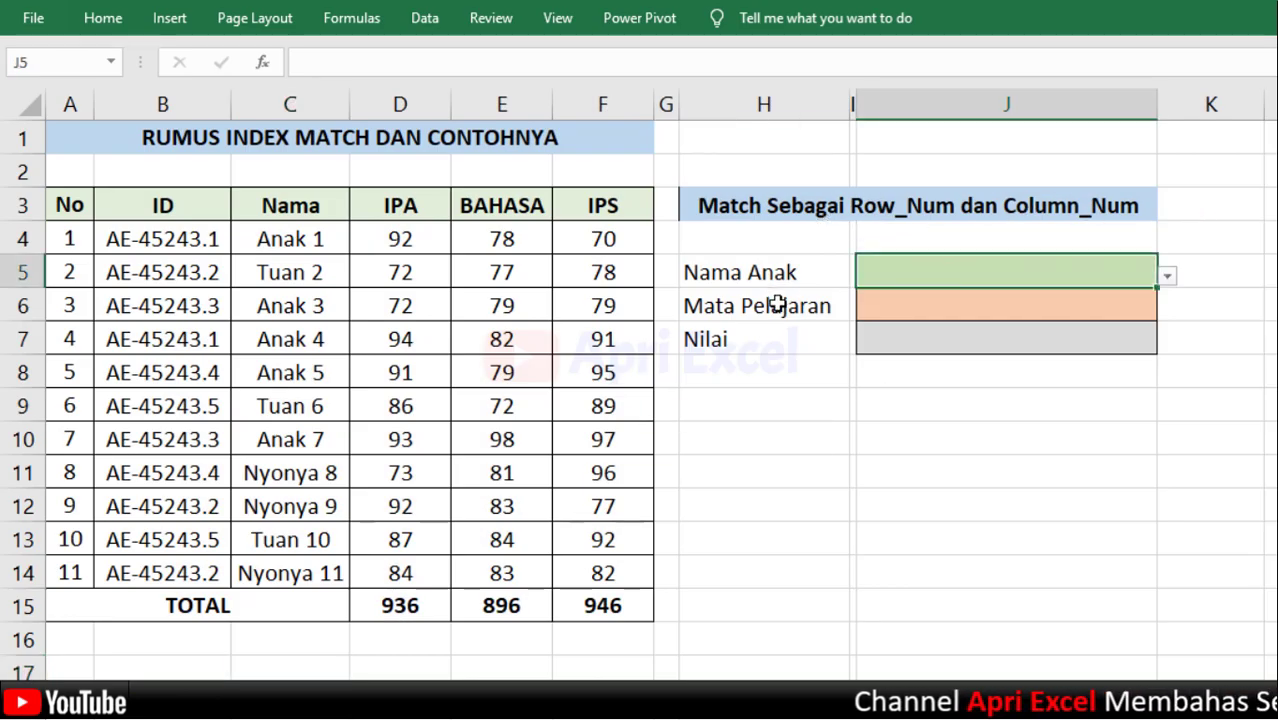
left_click(1167, 277)
left_click(1118, 341)
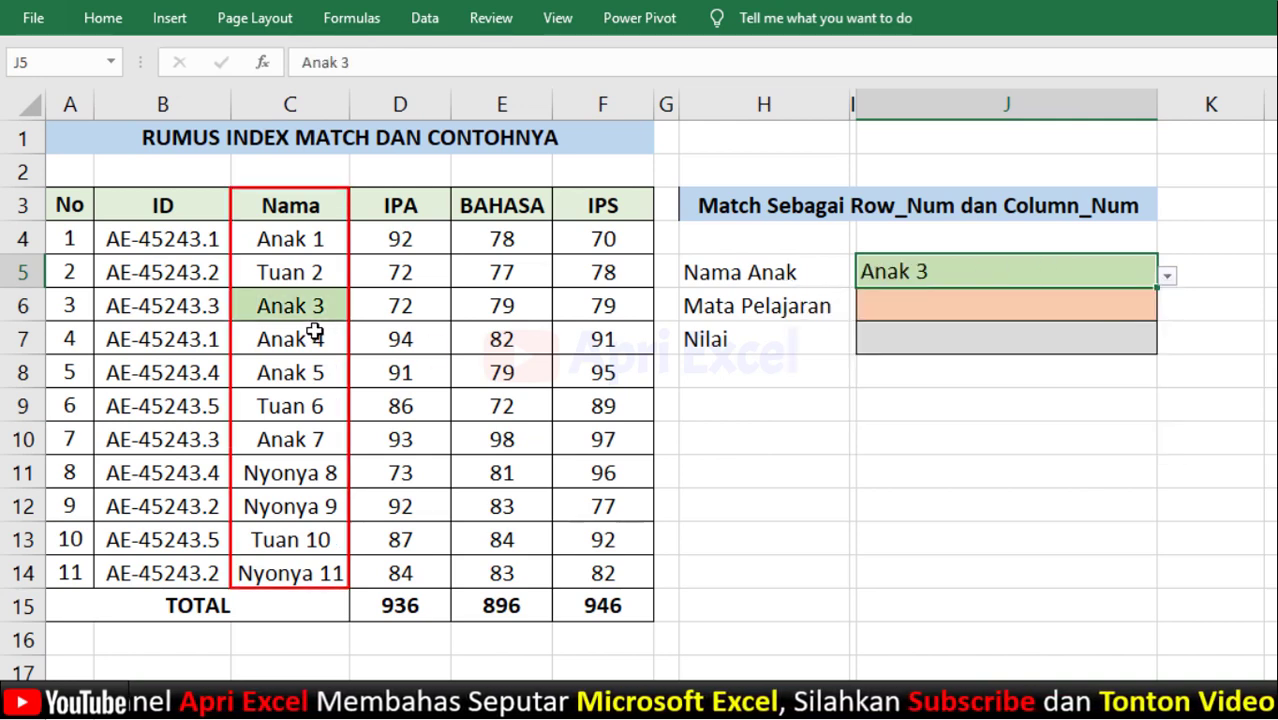
left_click(1130, 305)
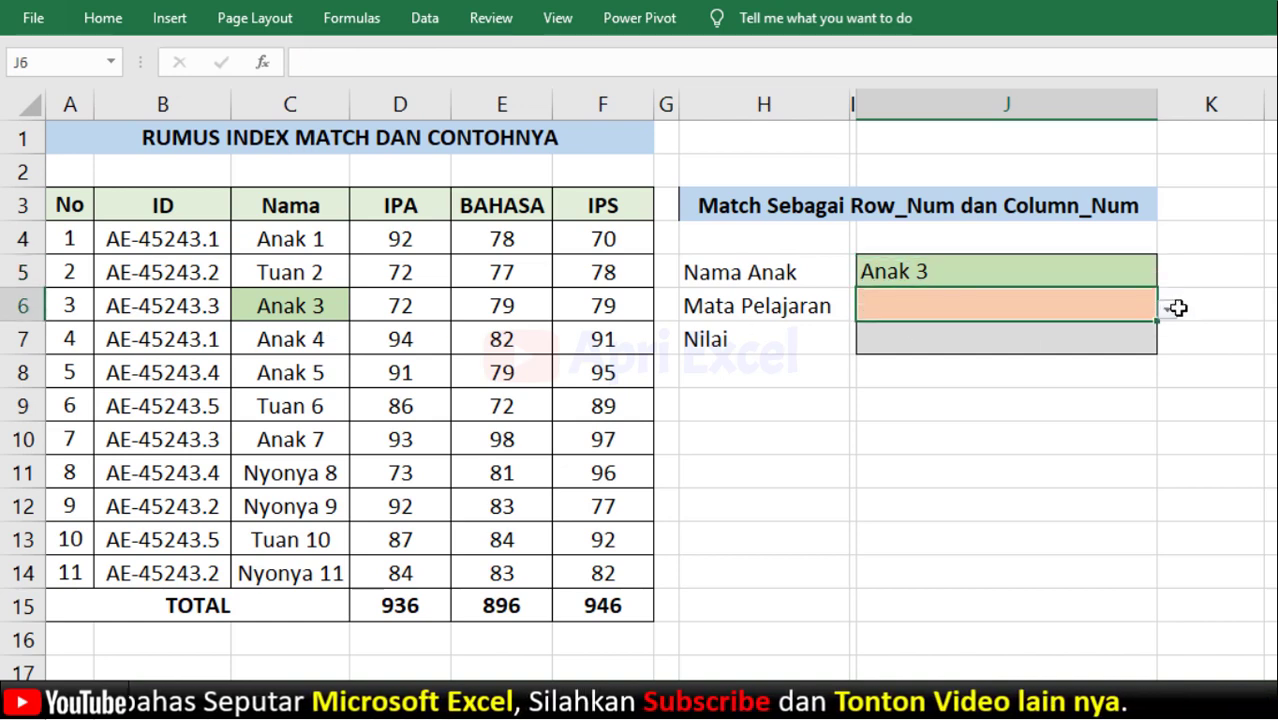
left_click(1167, 309)
left_click(1078, 356)
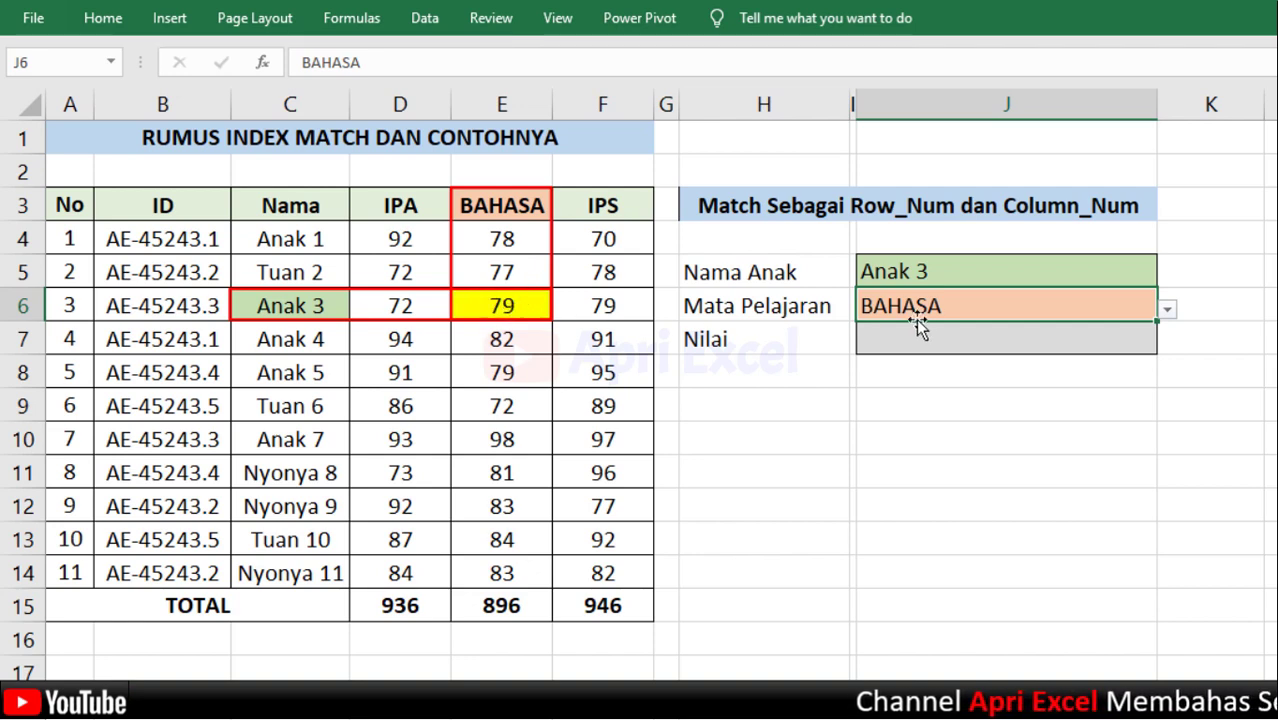
Enter =INDEX(C4:F14;3;3) in the Nilai cell J7, returning 79.
left_click(943, 344)
type("=inde")
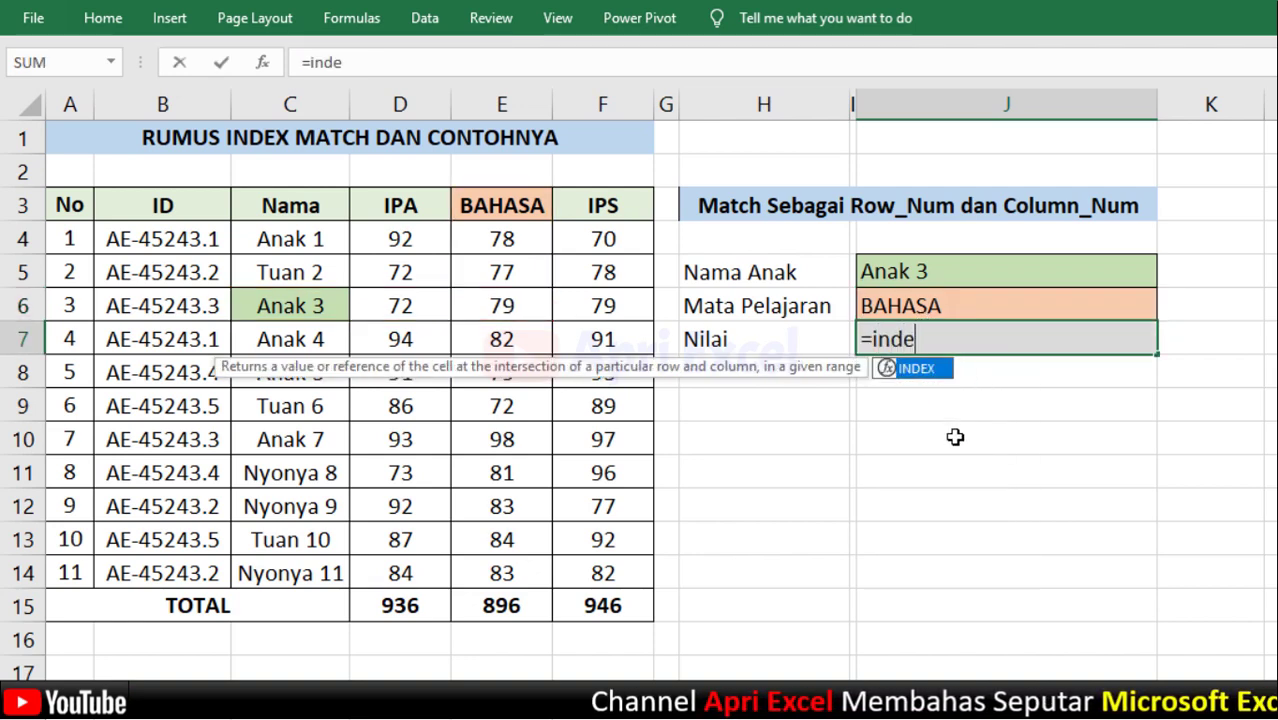
type("x(")
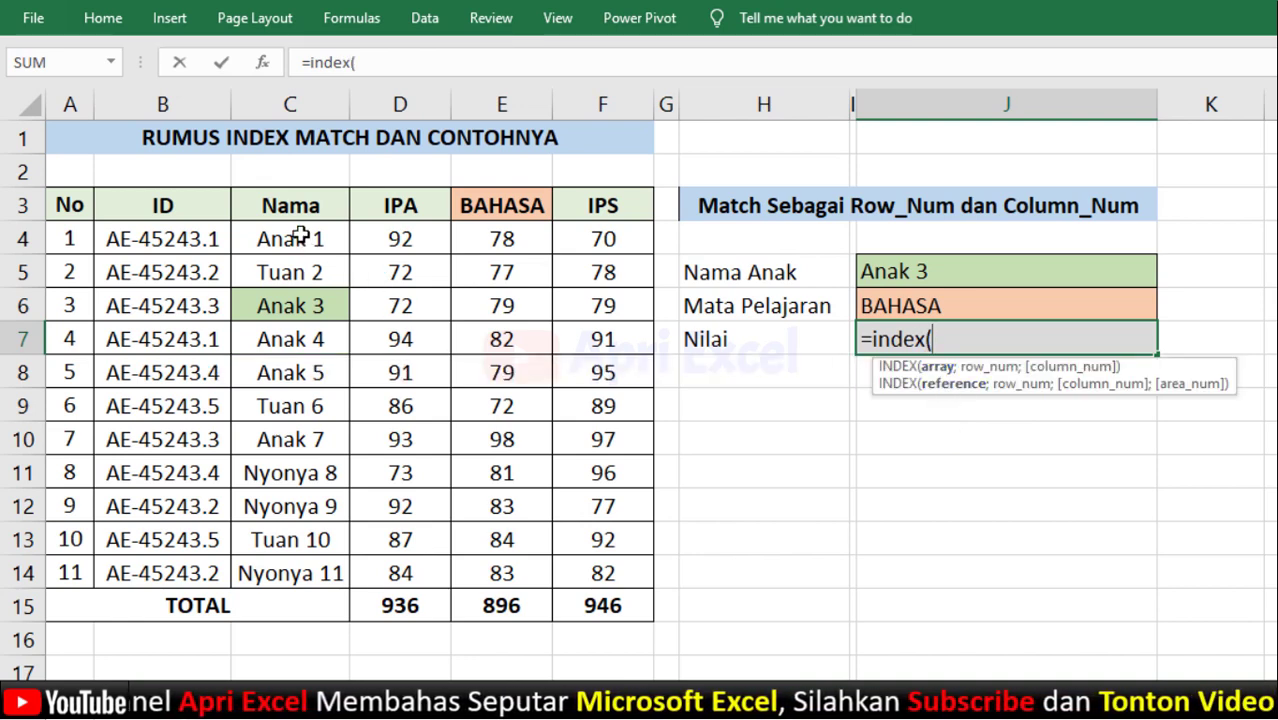
left_click_drag(300, 236, 598, 572)
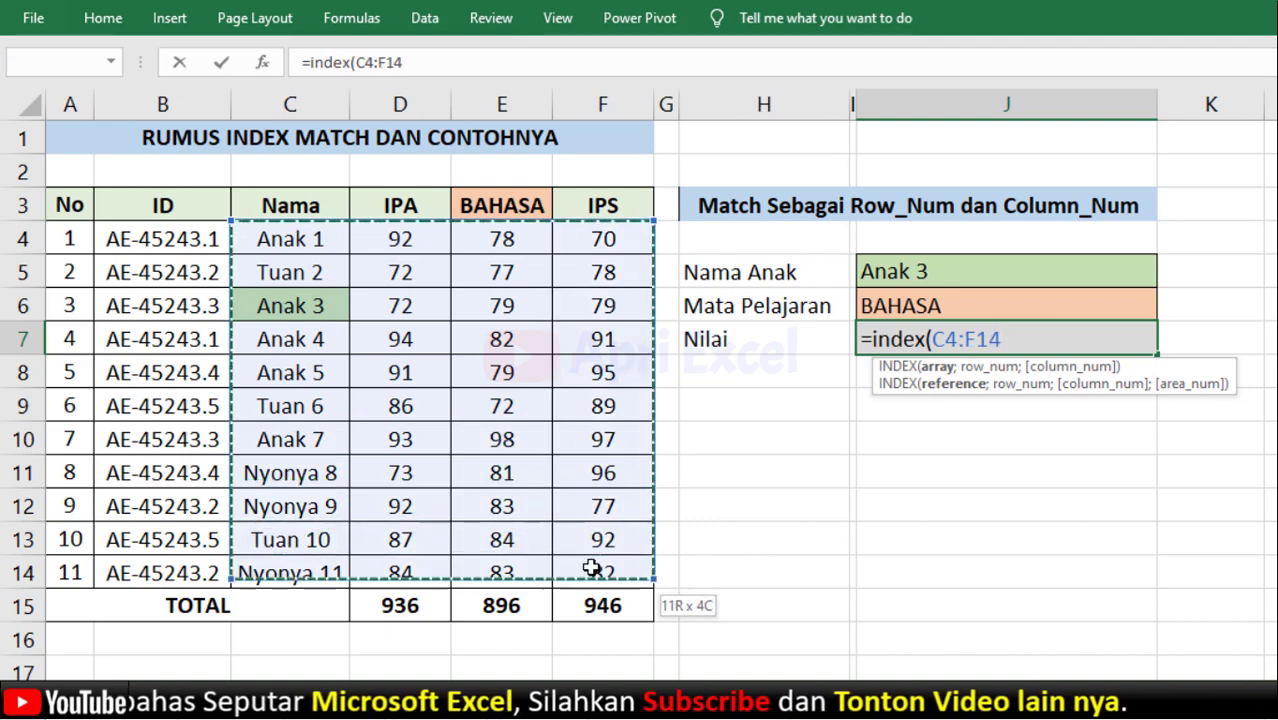
type(";3;3")
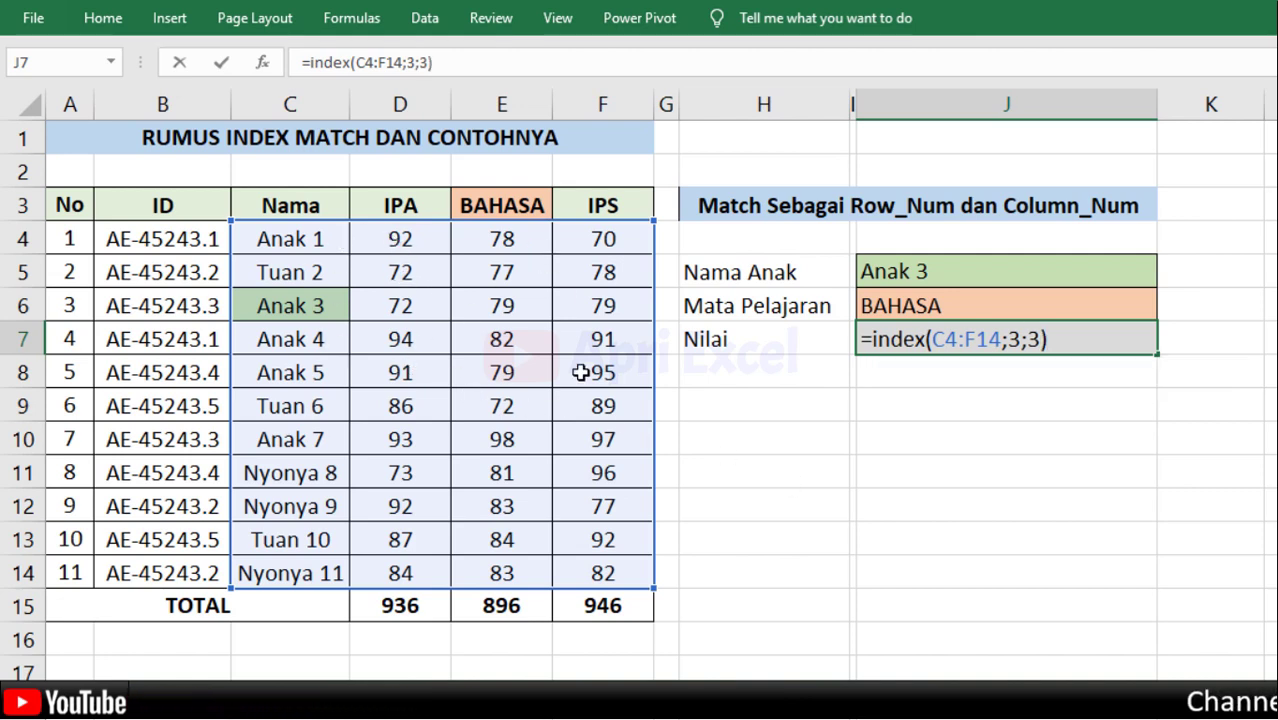
key("Return")
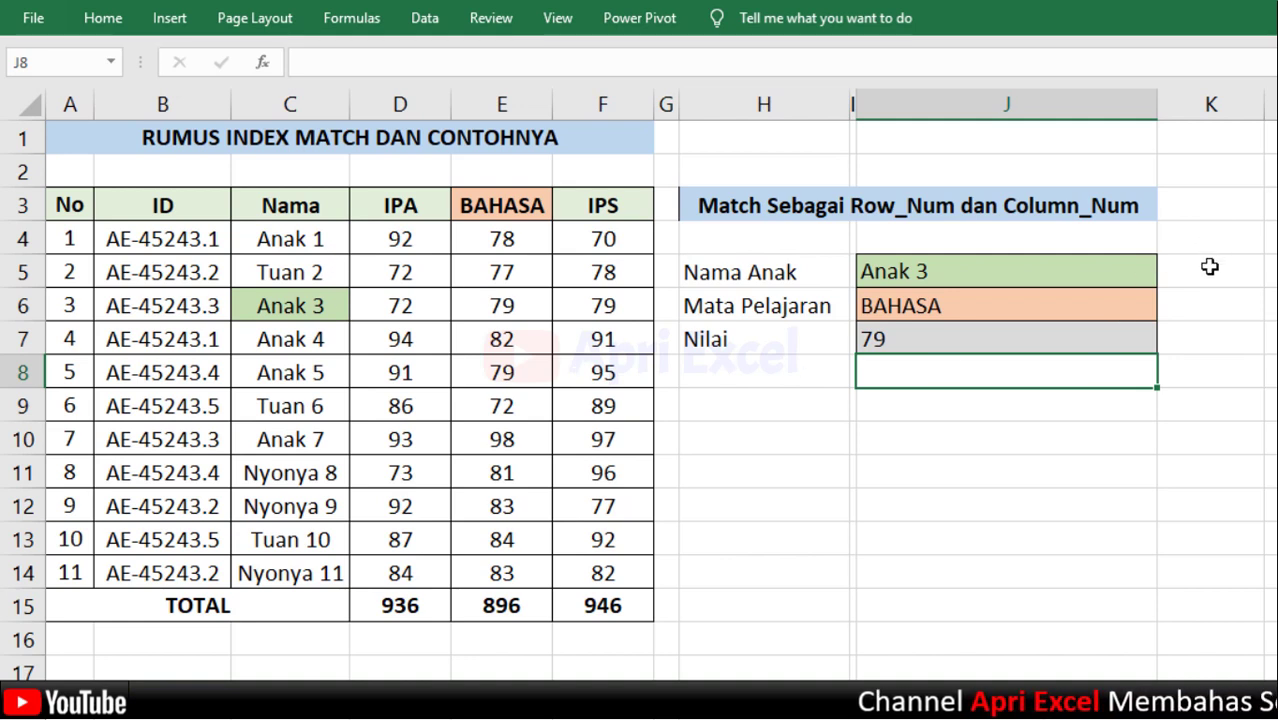
Reopen the J7 INDEX formula to review its column_num argument.
double_click(1099, 334)
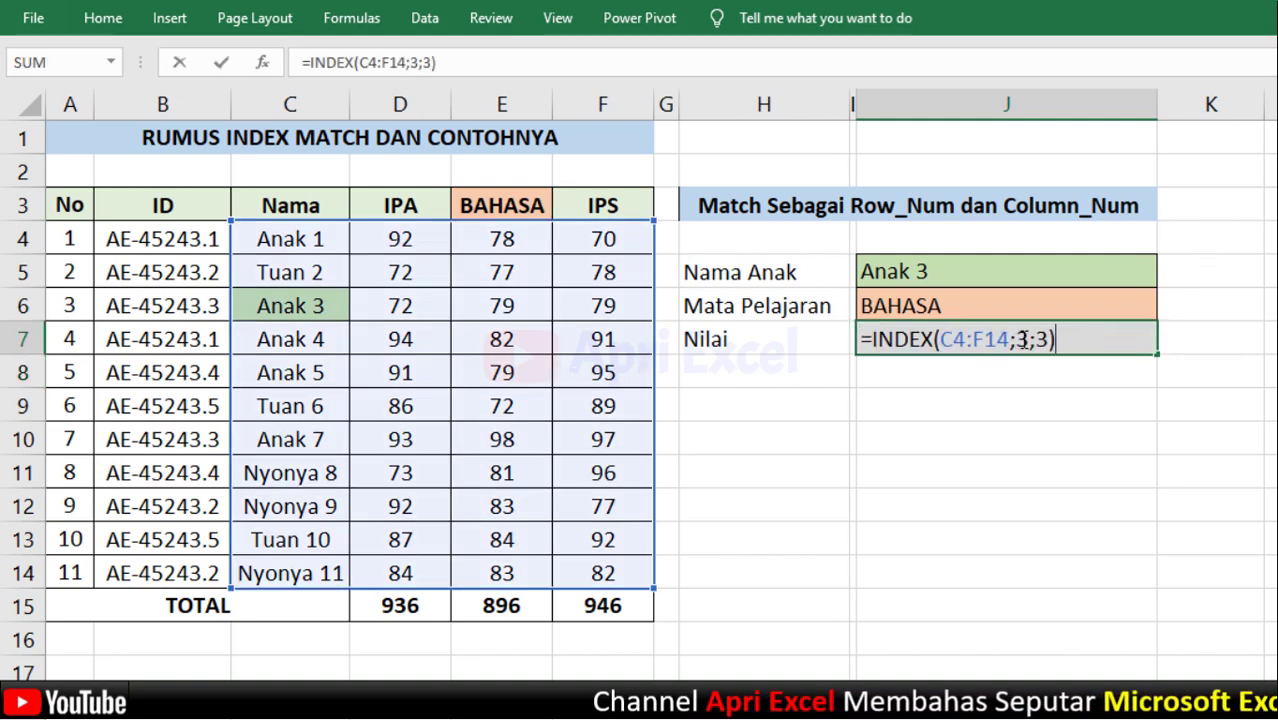
left_click(1043, 343)
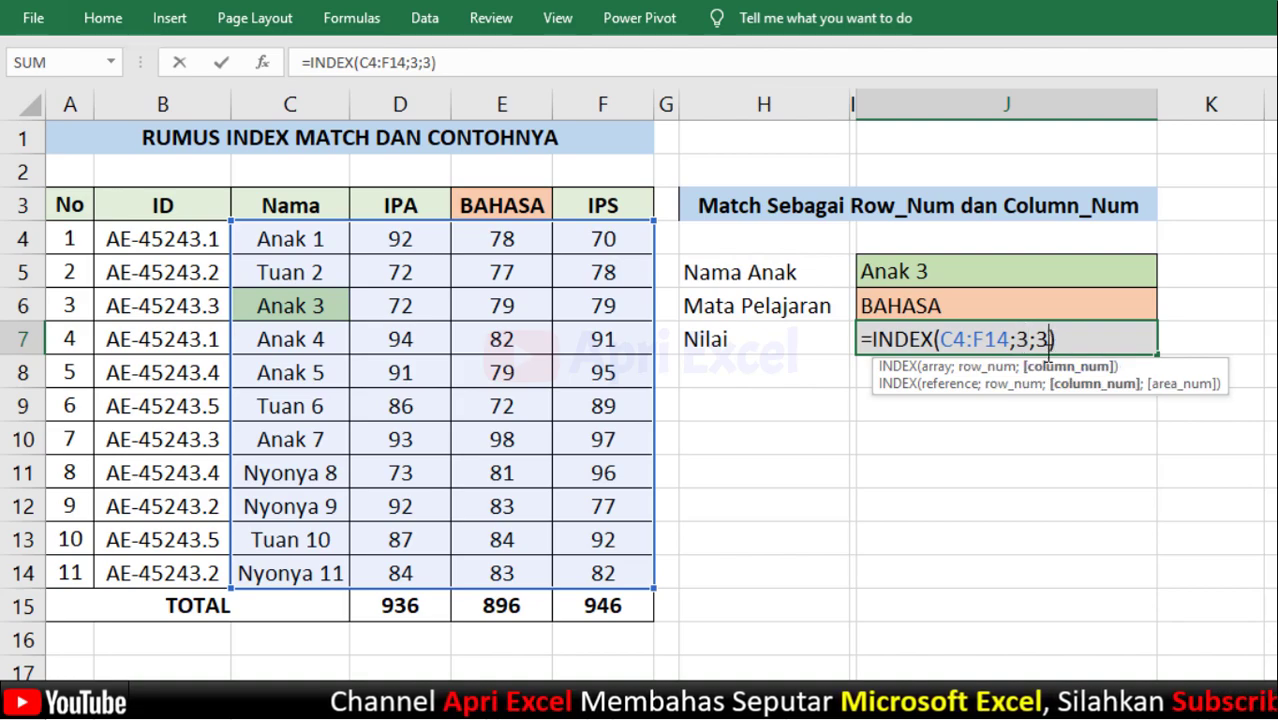
left_click(1198, 273)
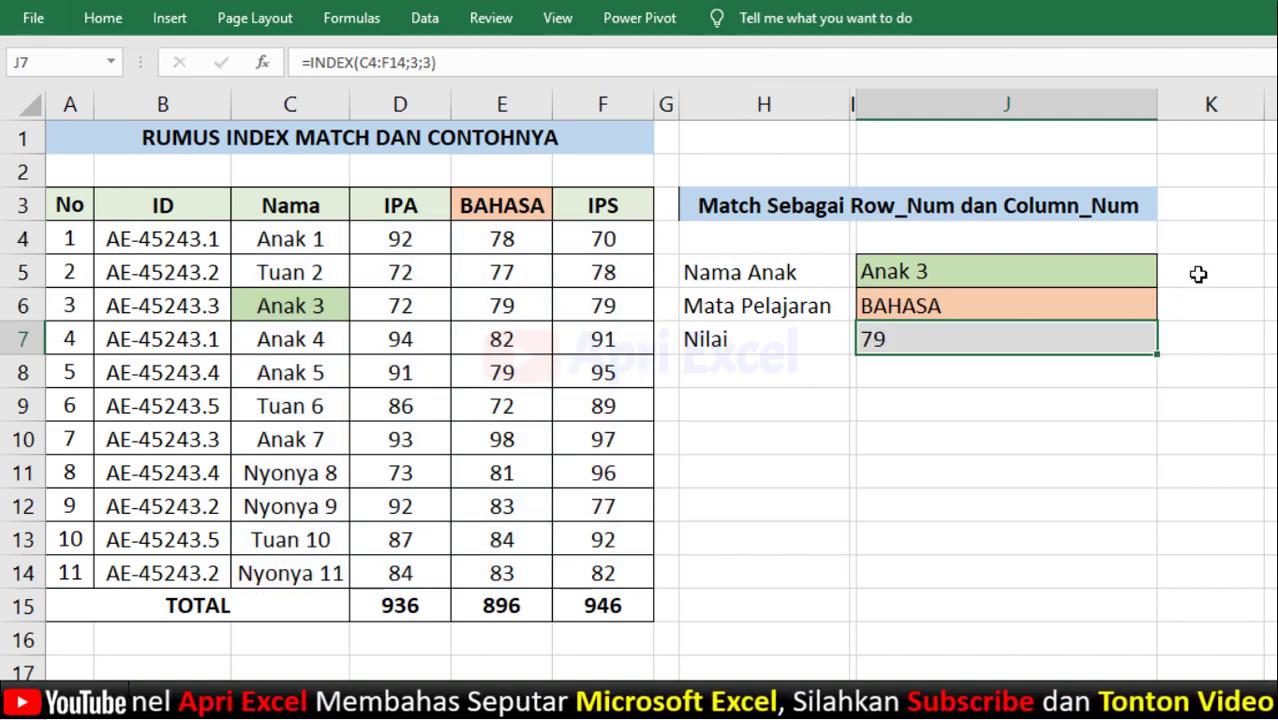
Enter =MATCH(J5;C4:C14;0) in K5 to find Anak 3's row position.
type("=")
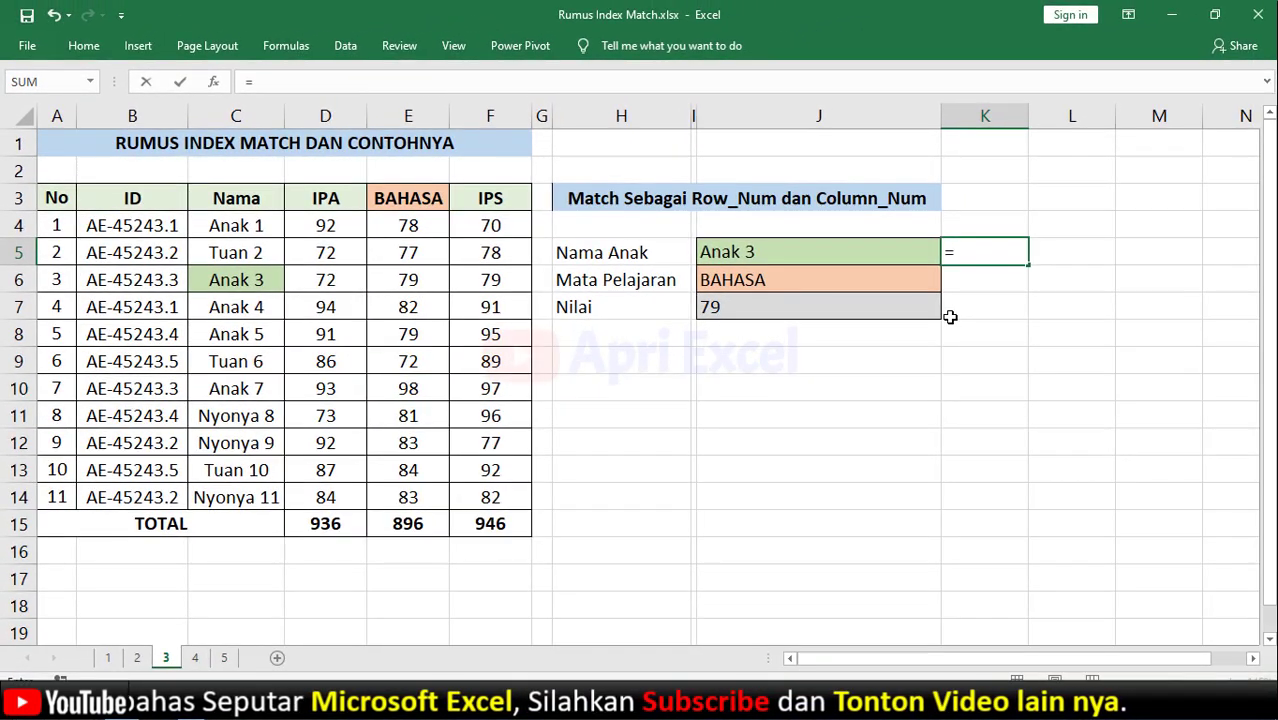
type("match(")
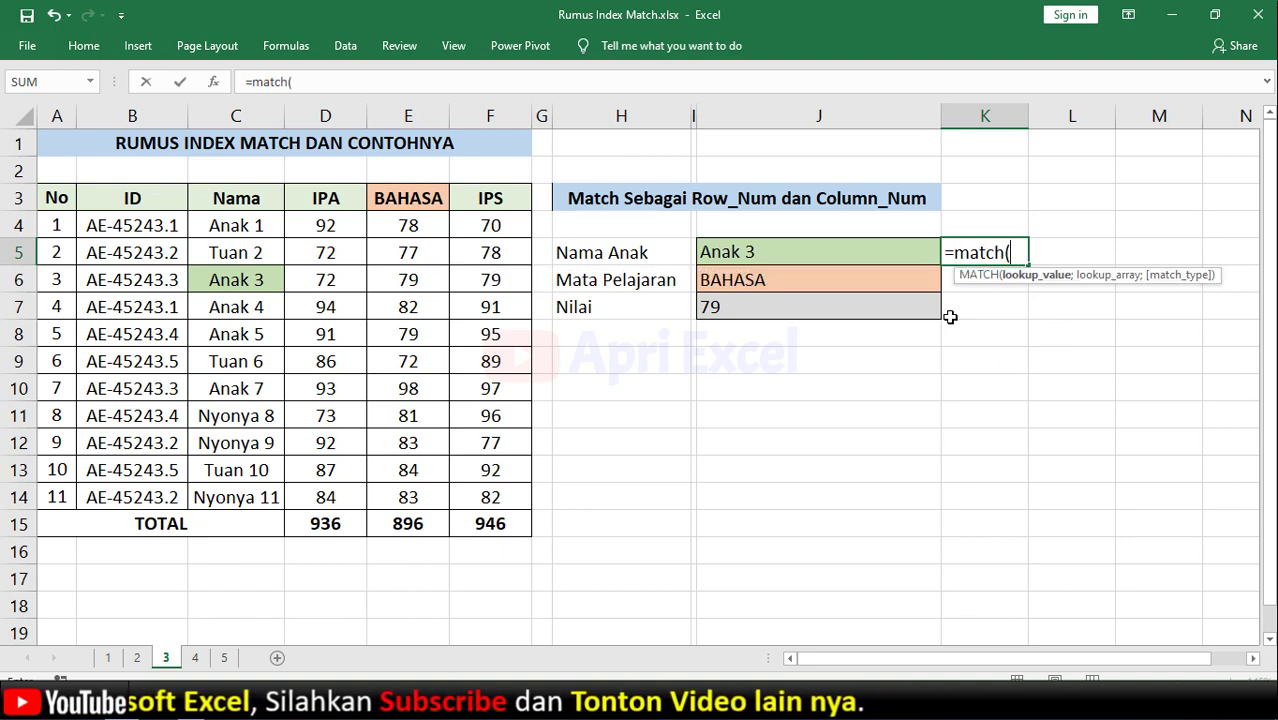
left_click(886, 257)
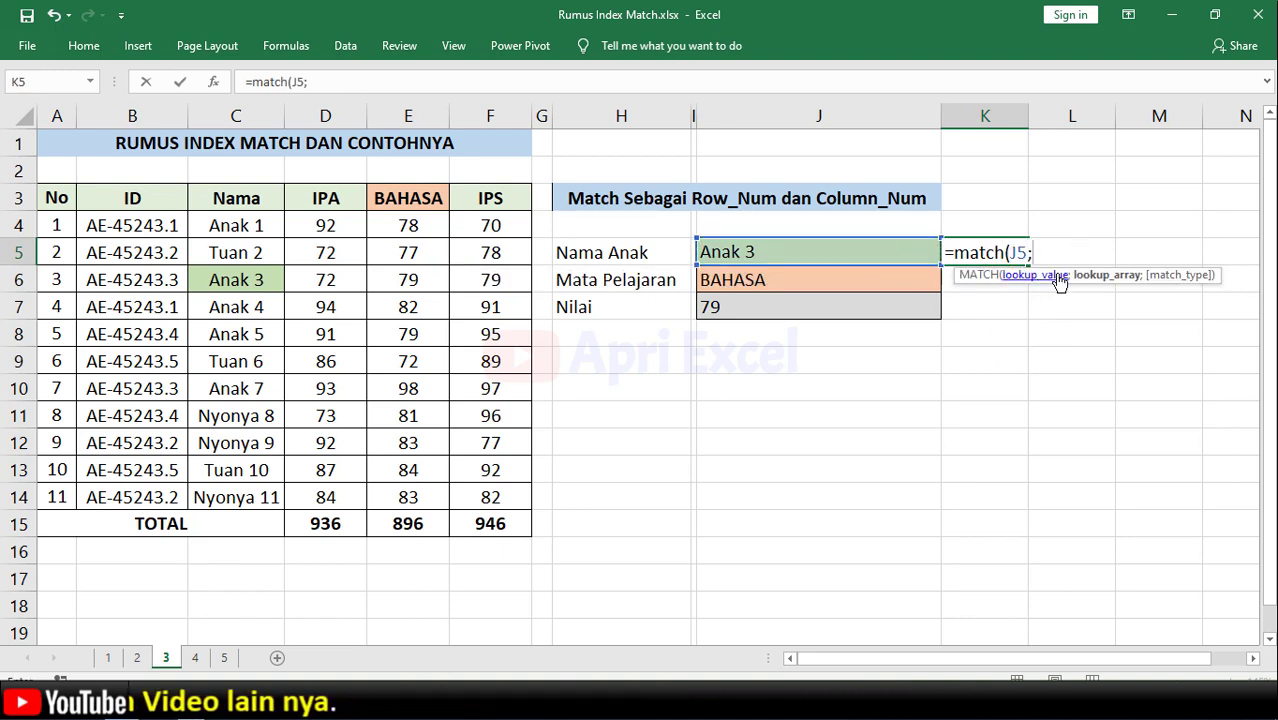
left_click_drag(258, 229, 245, 480)
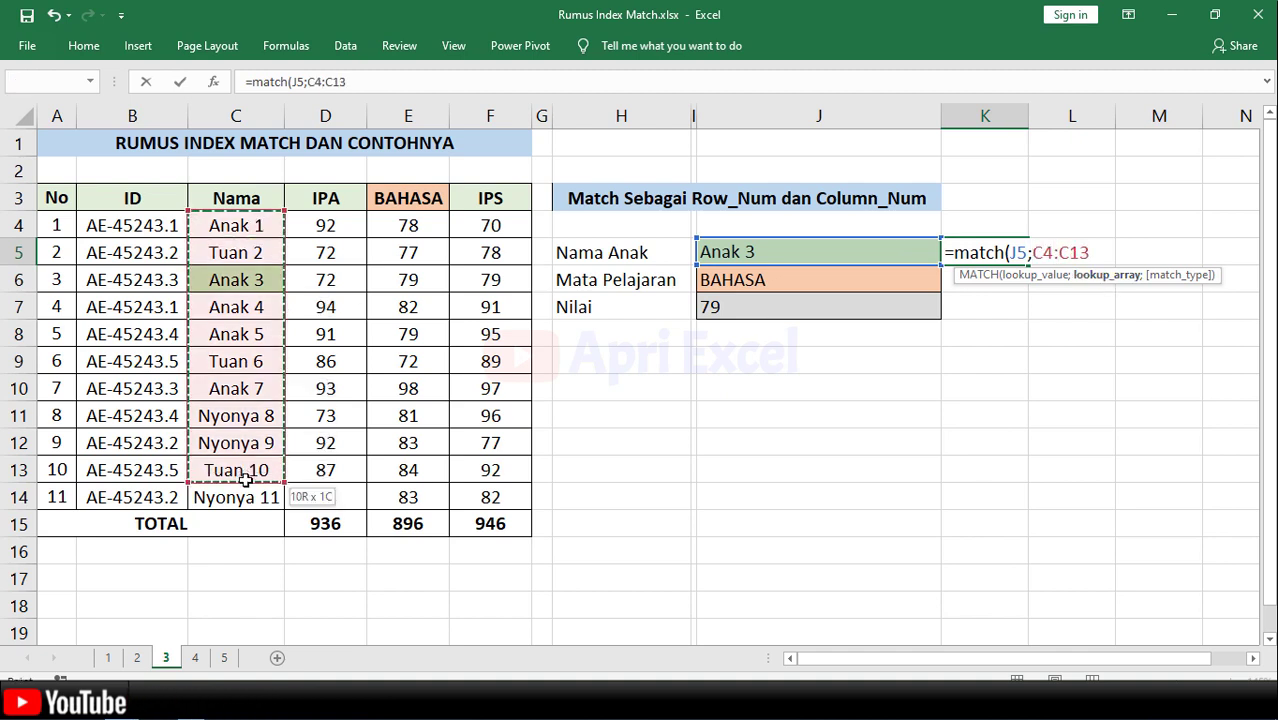
type(";0")
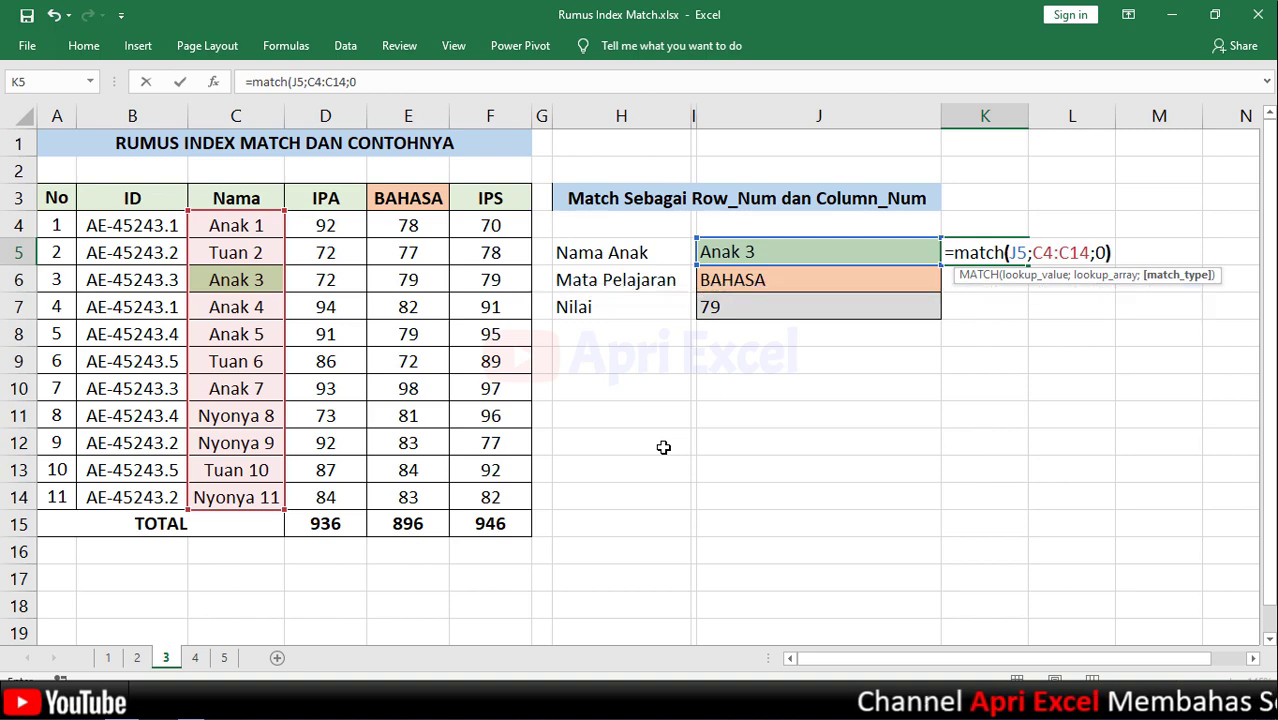
type(")")
key("Return")
Enter =MATCH(J6;C3:F3;0) in K6 to locate BAHASA among the headers.
type("=")
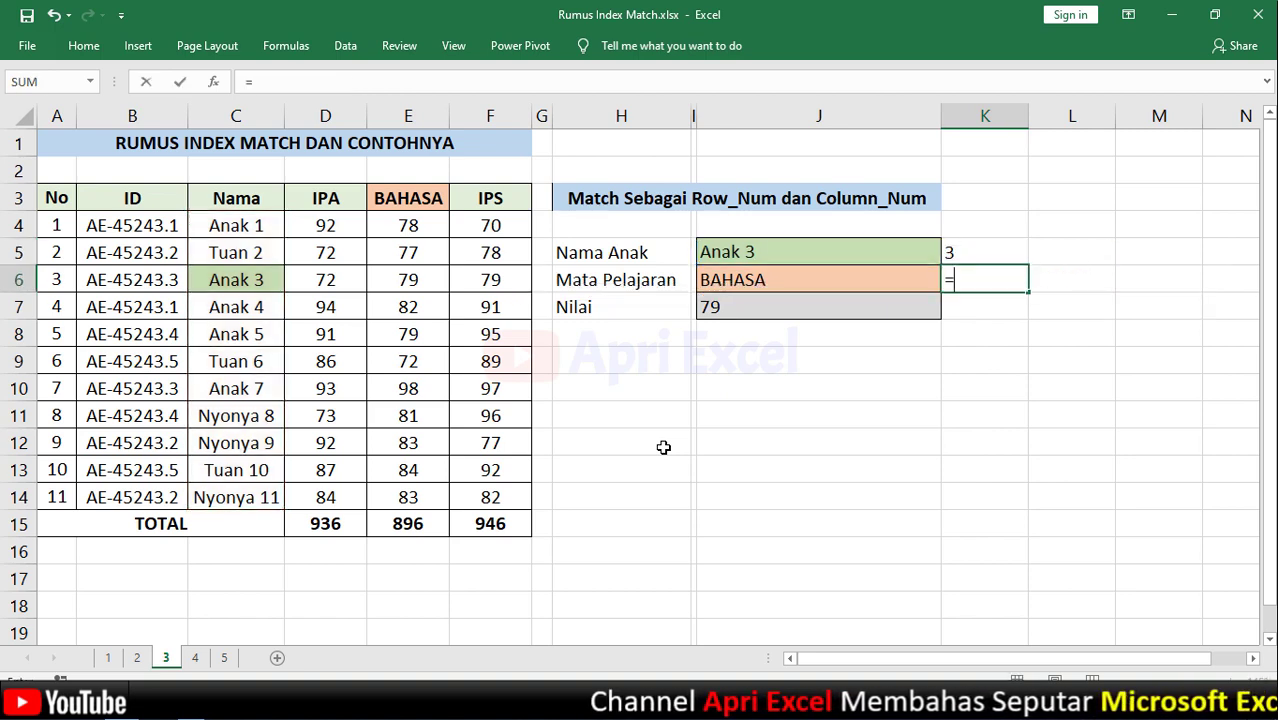
type("ma")
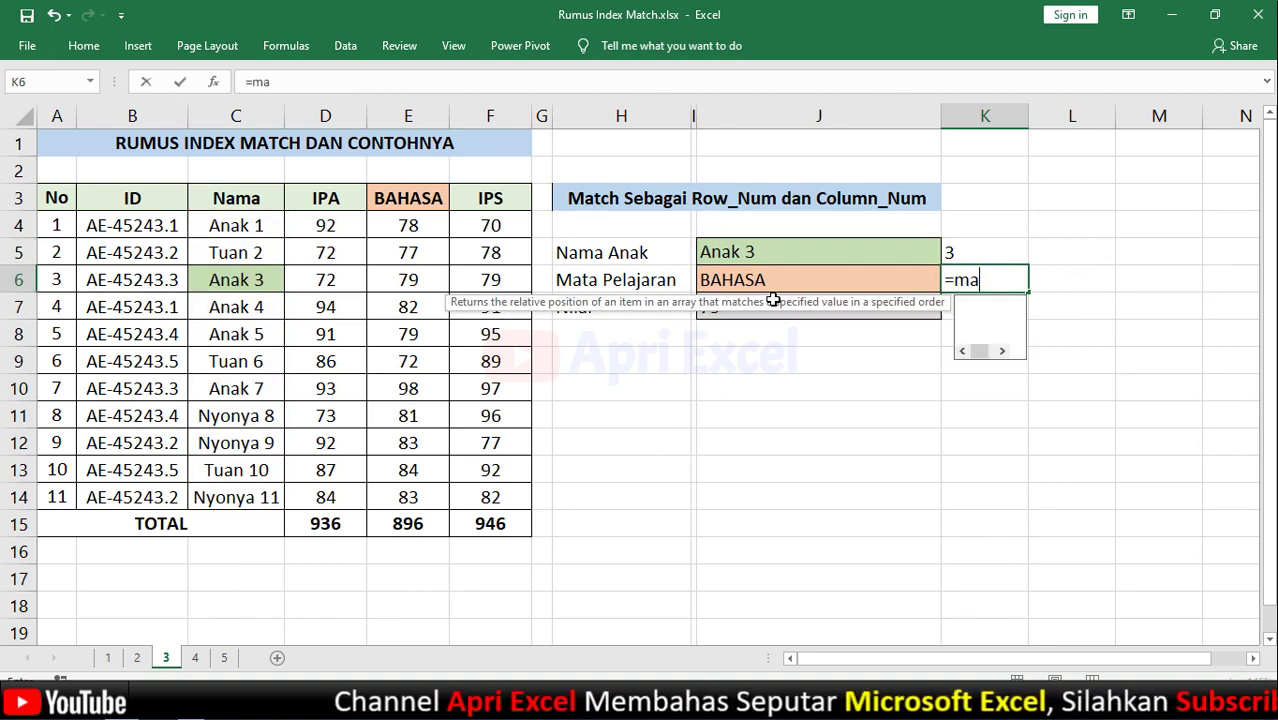
type("tch(")
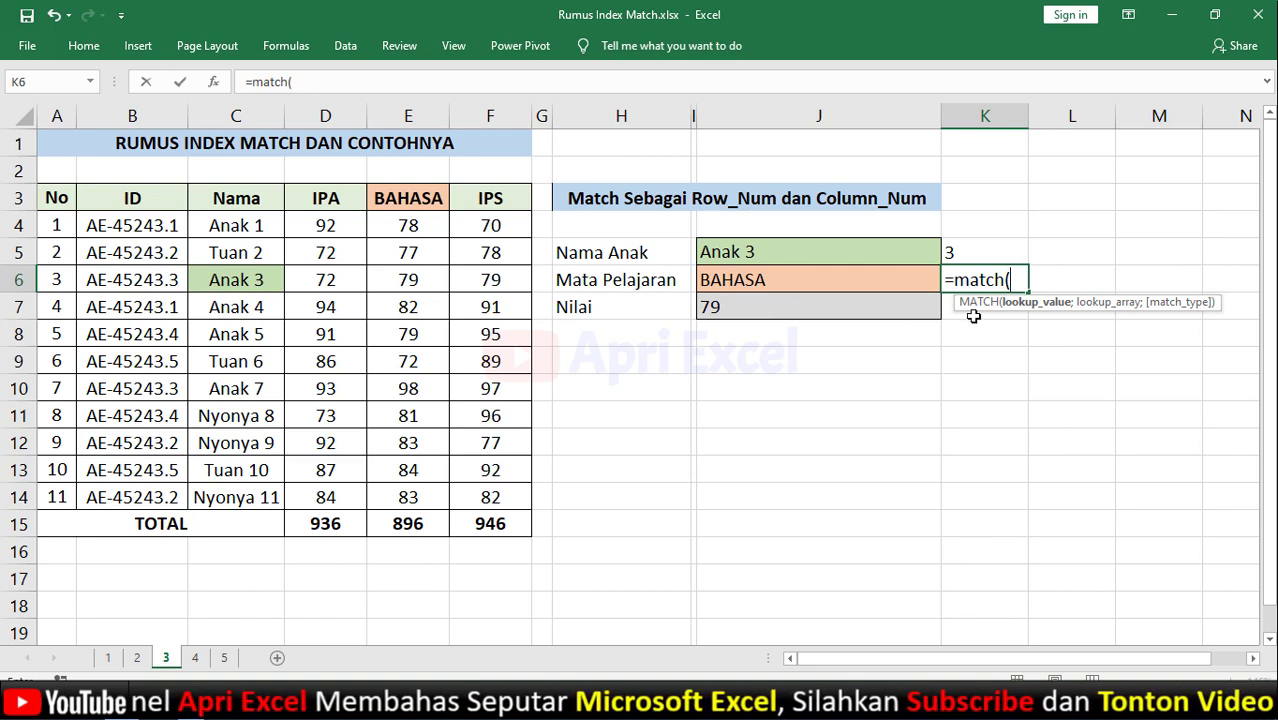
left_click(845, 286)
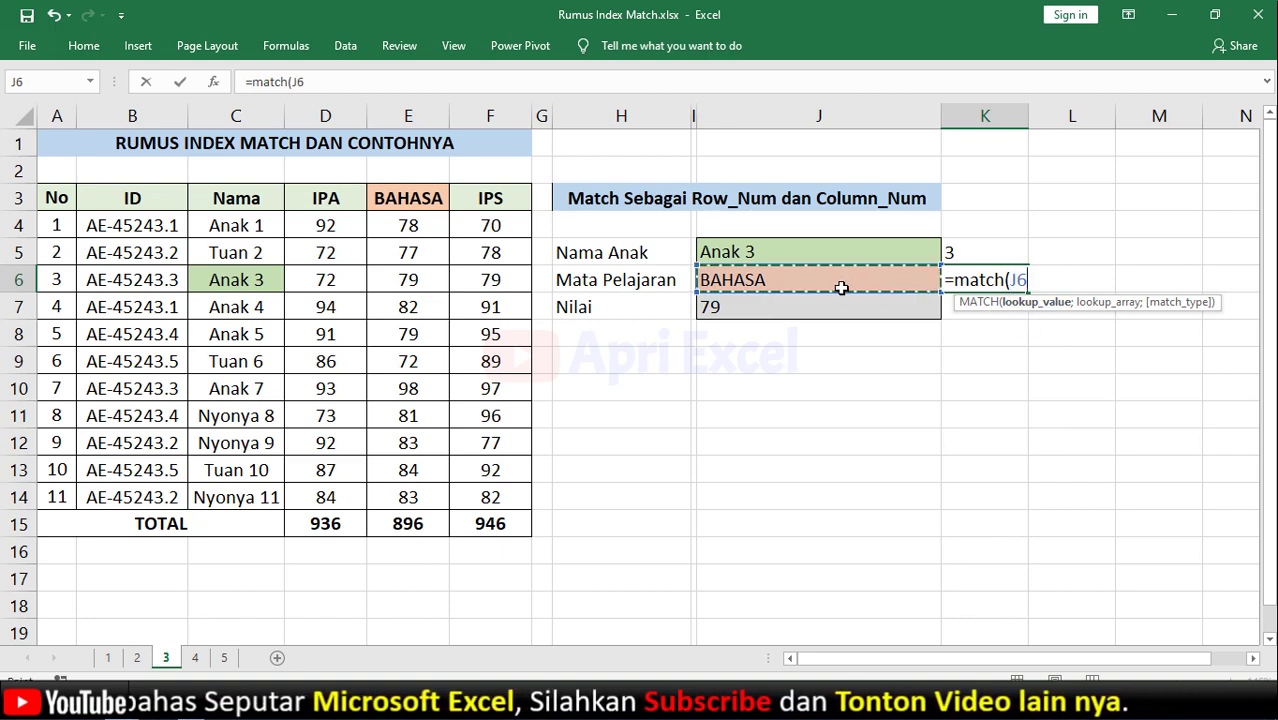
type(";")
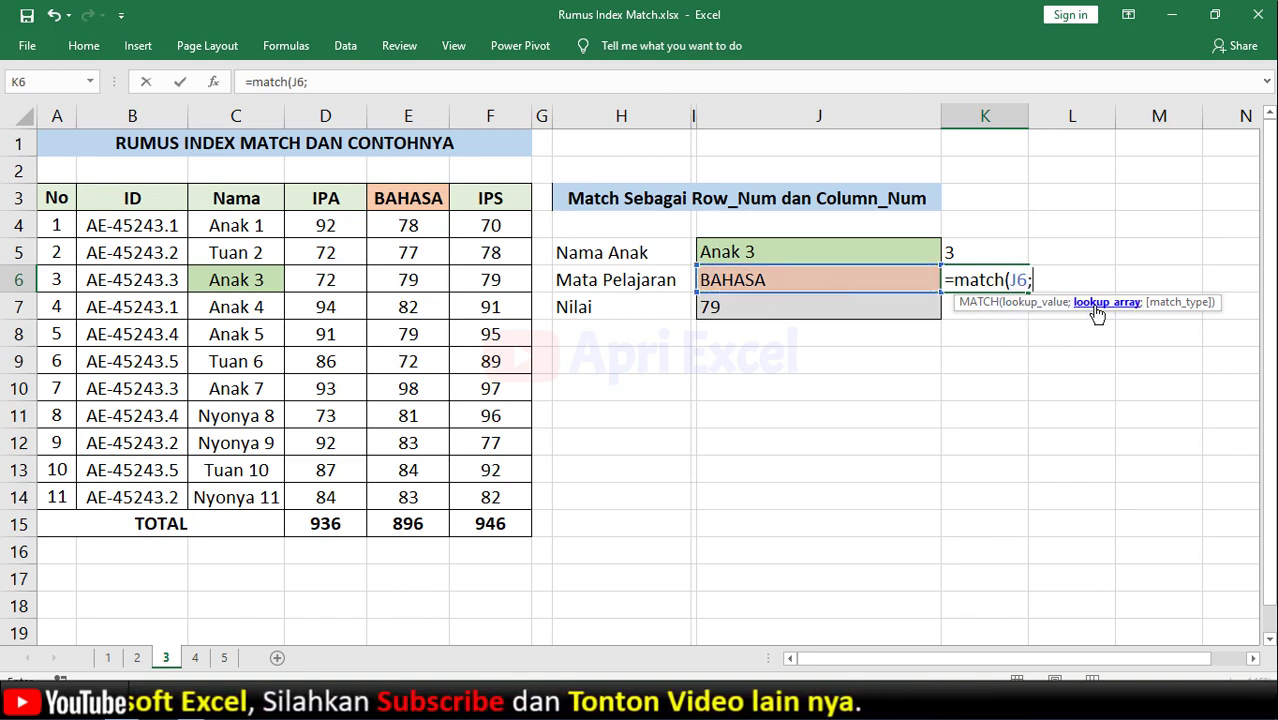
left_click(250, 200)
left_click_drag(252, 199, 451, 199)
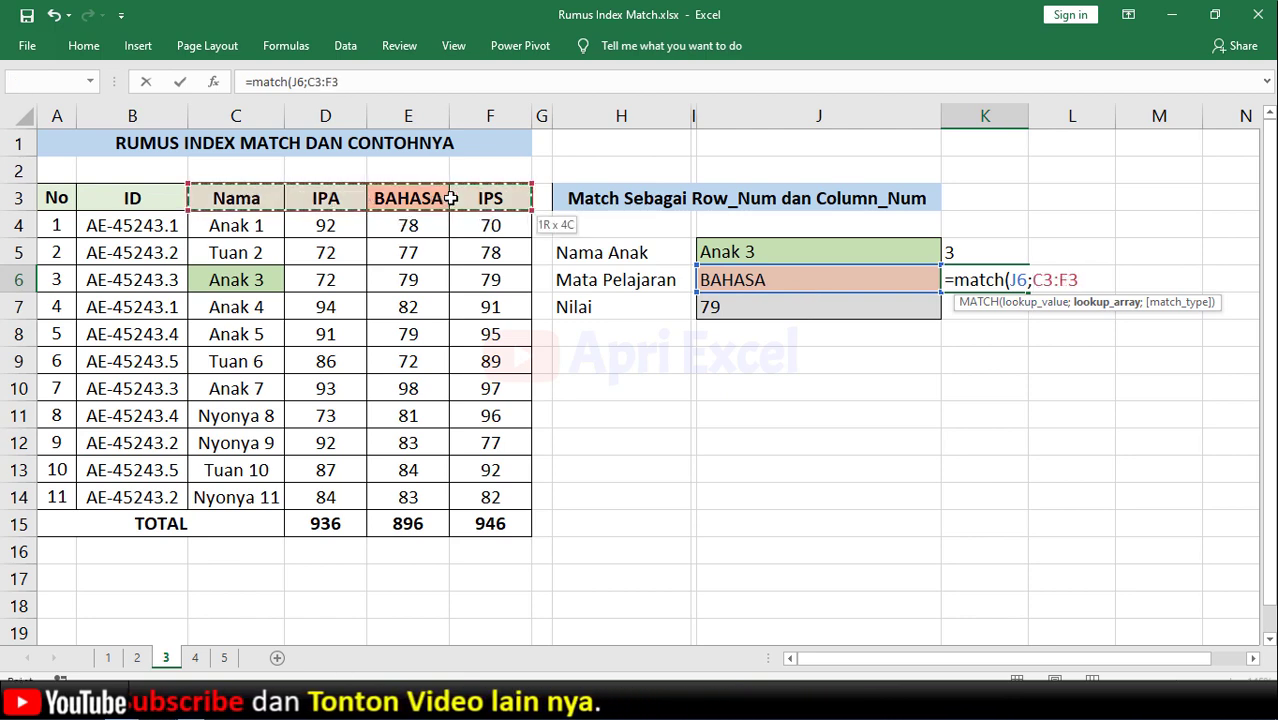
type(";")
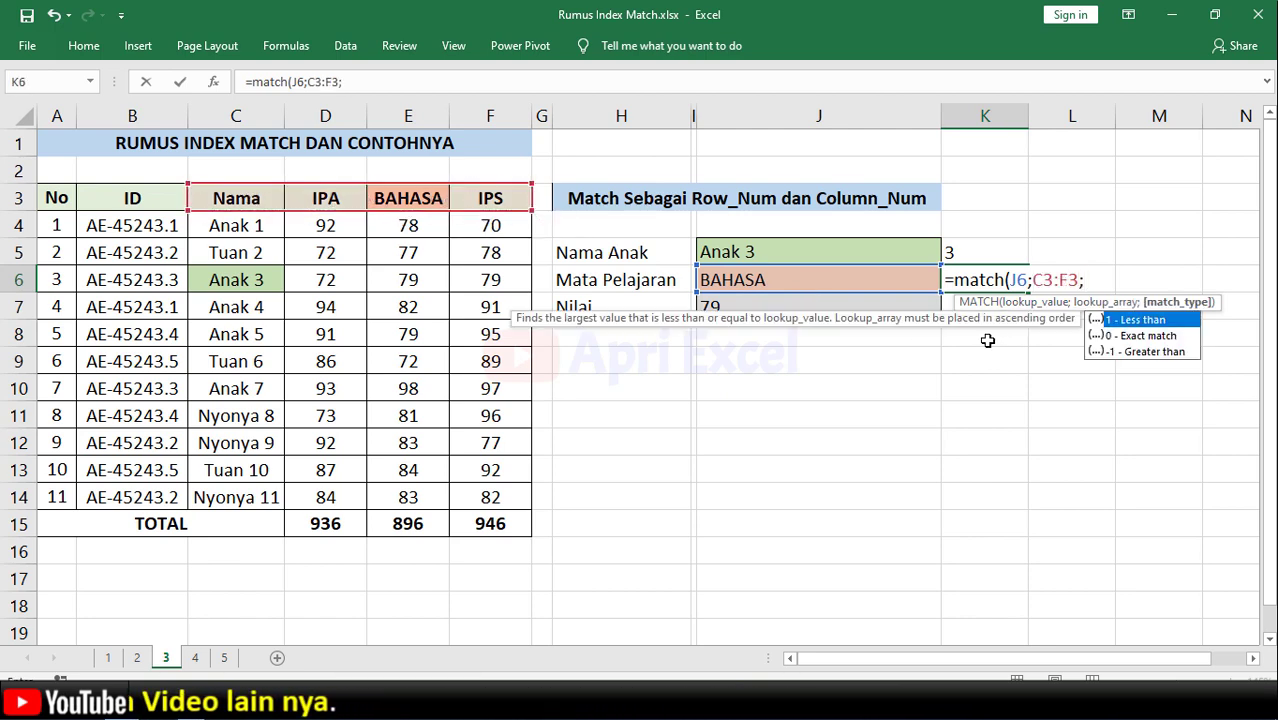
type("0")
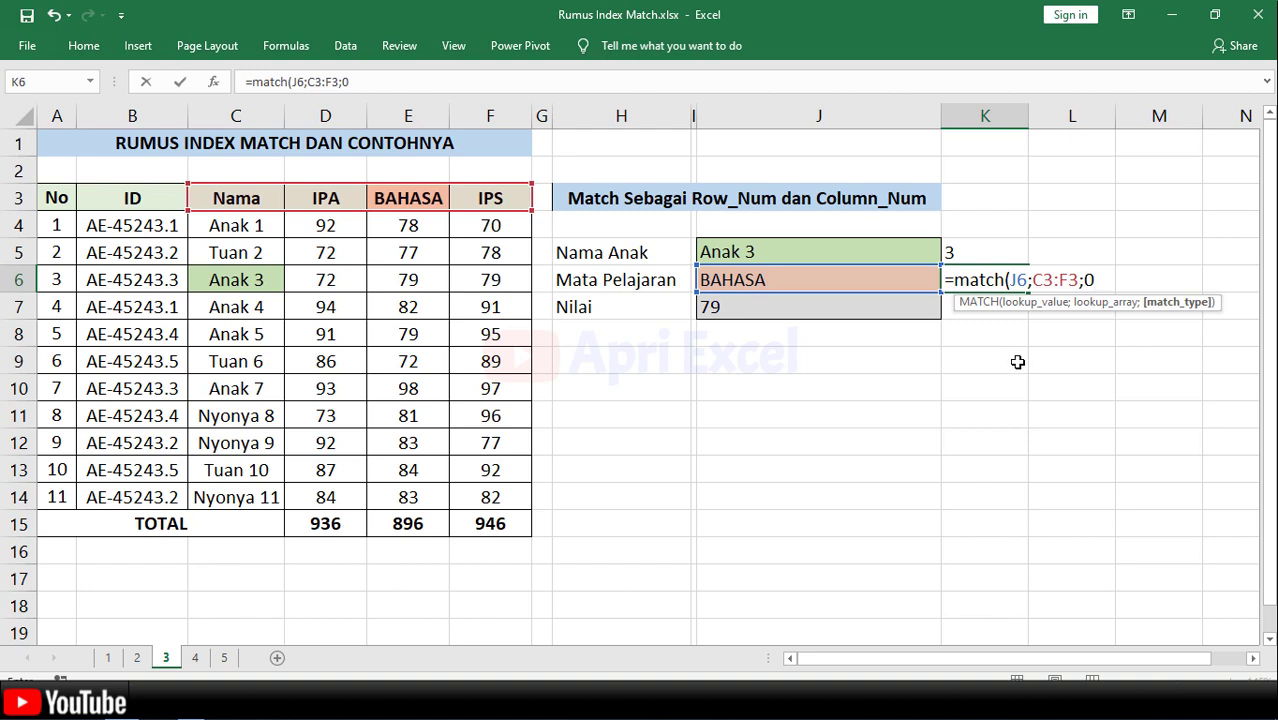
key("Return")
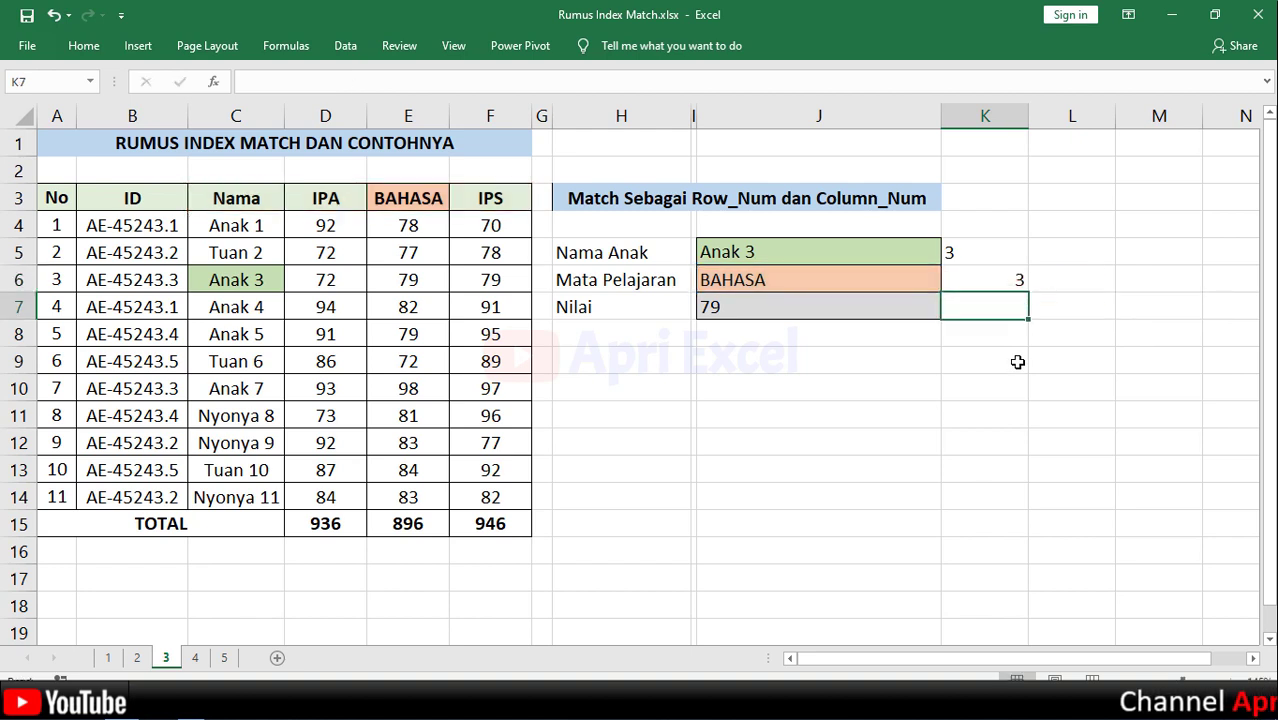
Copy K5's MATCH(J5;C4:C14;0) into J7's INDEX as the row number.
double_click(995, 256)
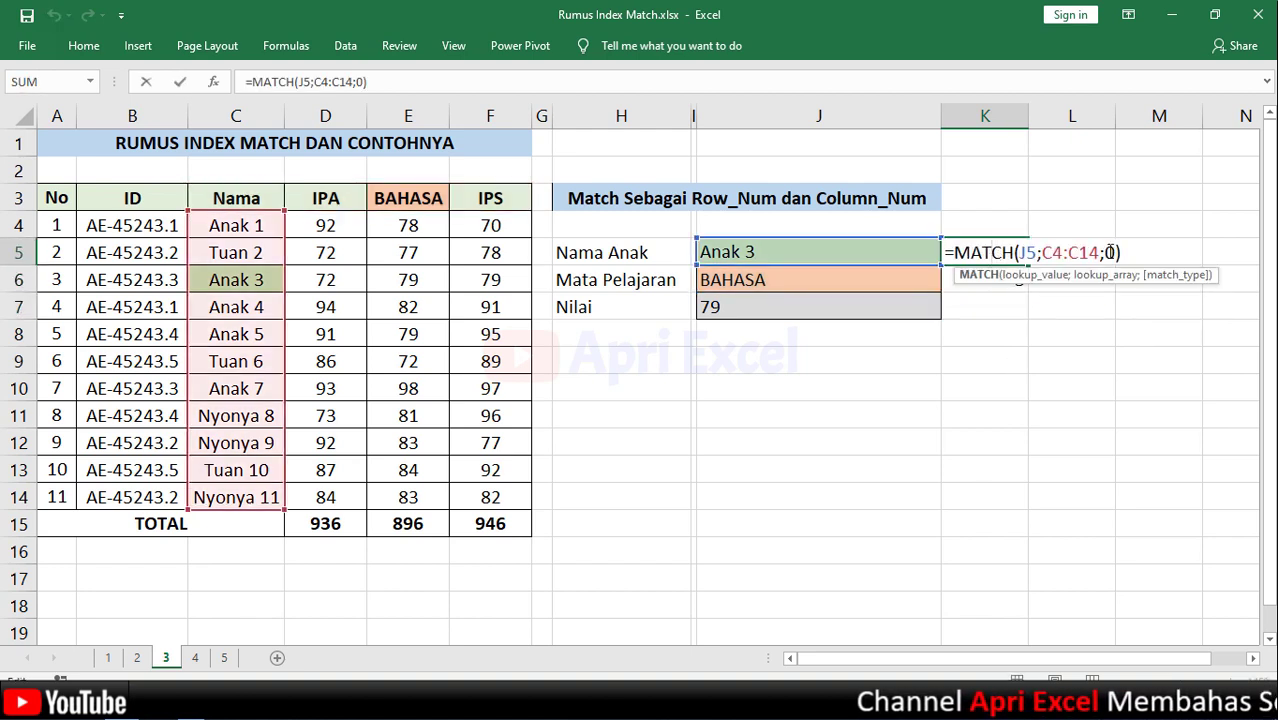
left_click(957, 252)
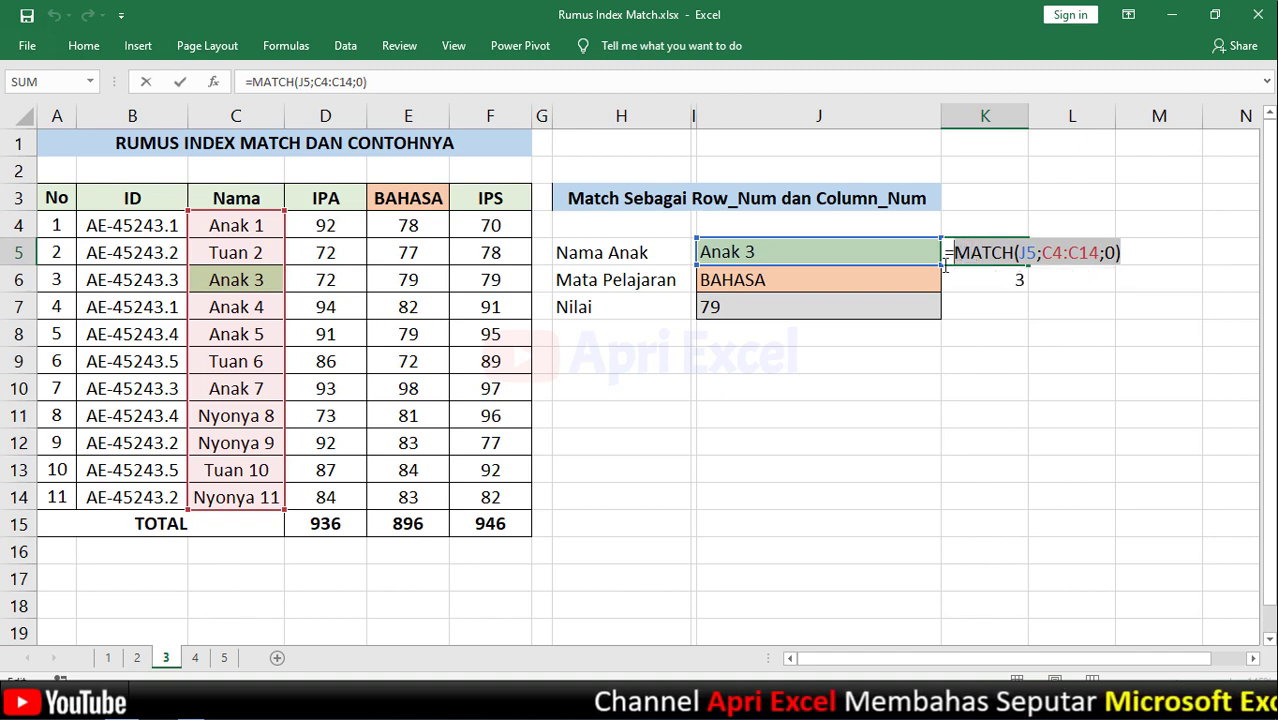
key("Escape")
double_click(840, 307)
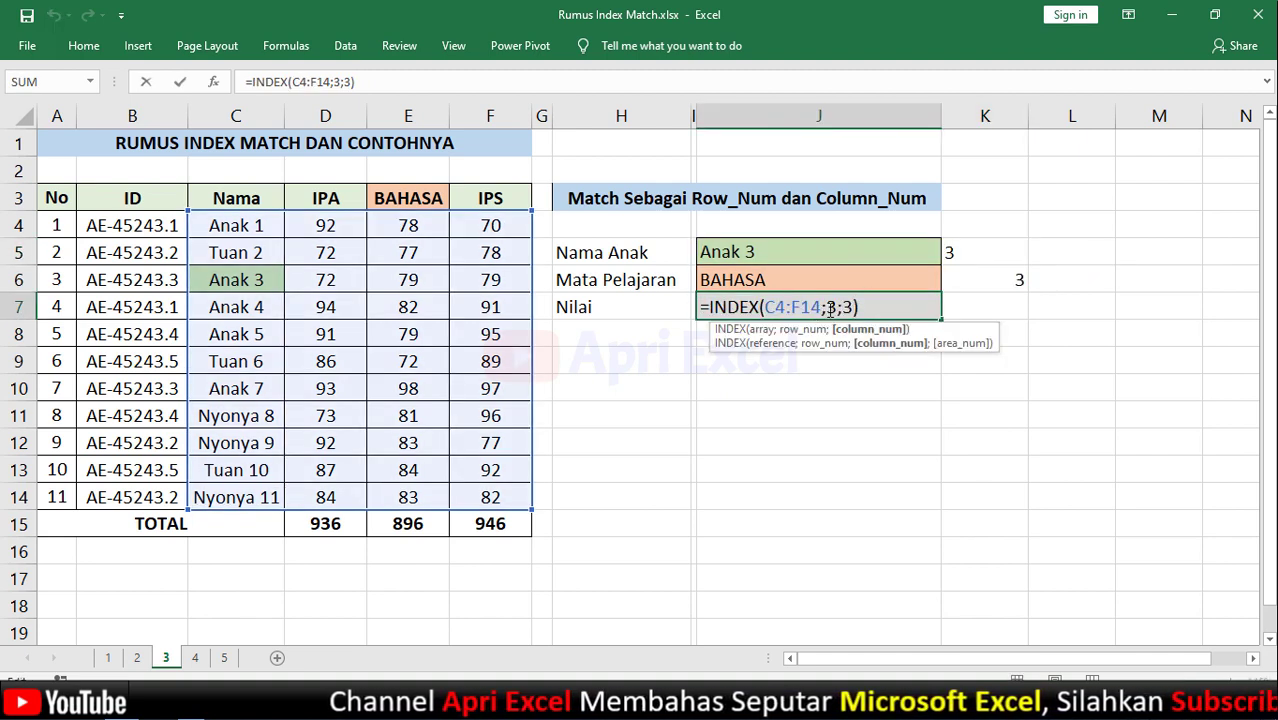
double_click(830, 307)
type("MATCH(J5;C4:C14;0)")
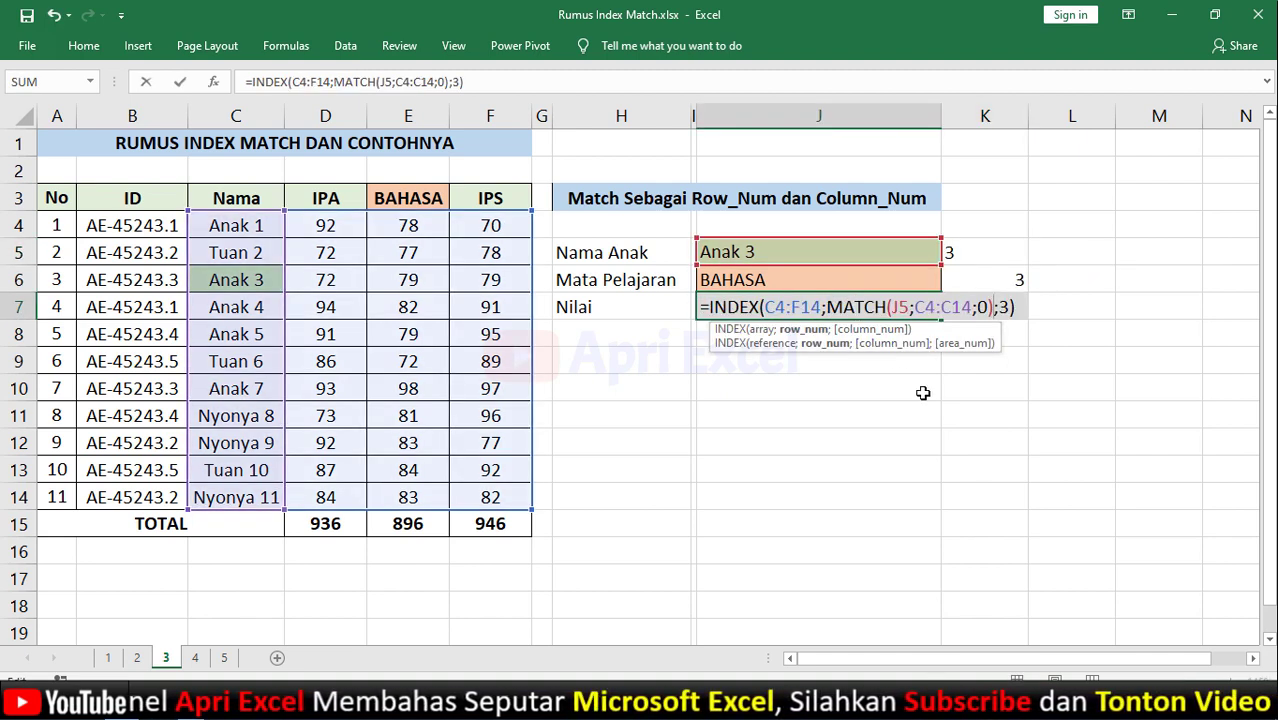
key("Return")
Replace J7's fixed column 3 with K6's MATCH(J6;C3:F3;0), still returning 79.
double_click(990, 279)
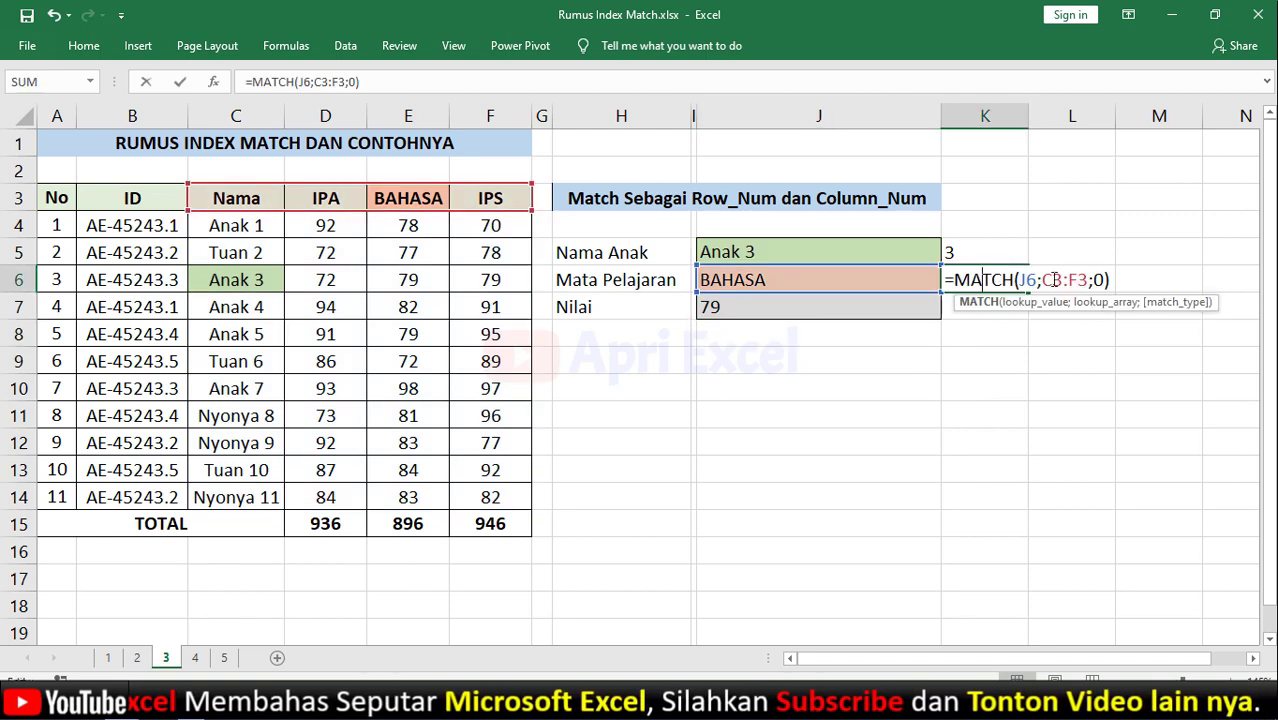
key("Escape")
left_click(873, 310)
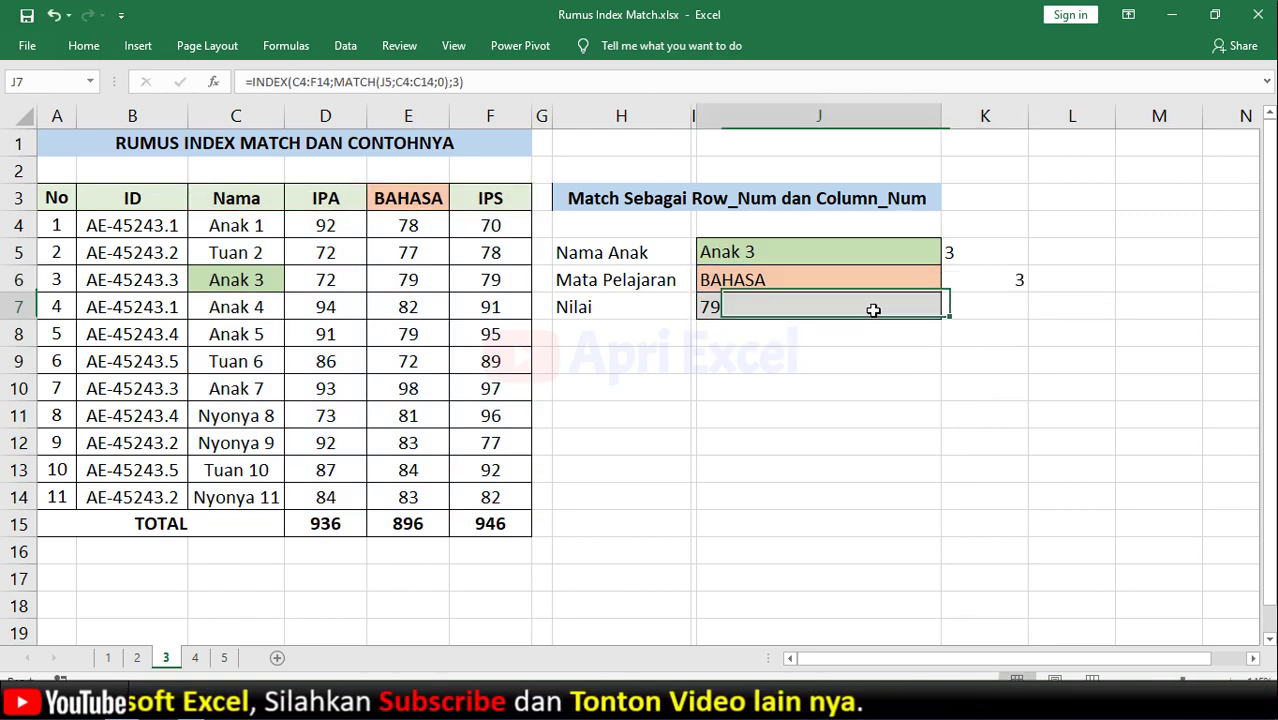
double_click(873, 310)
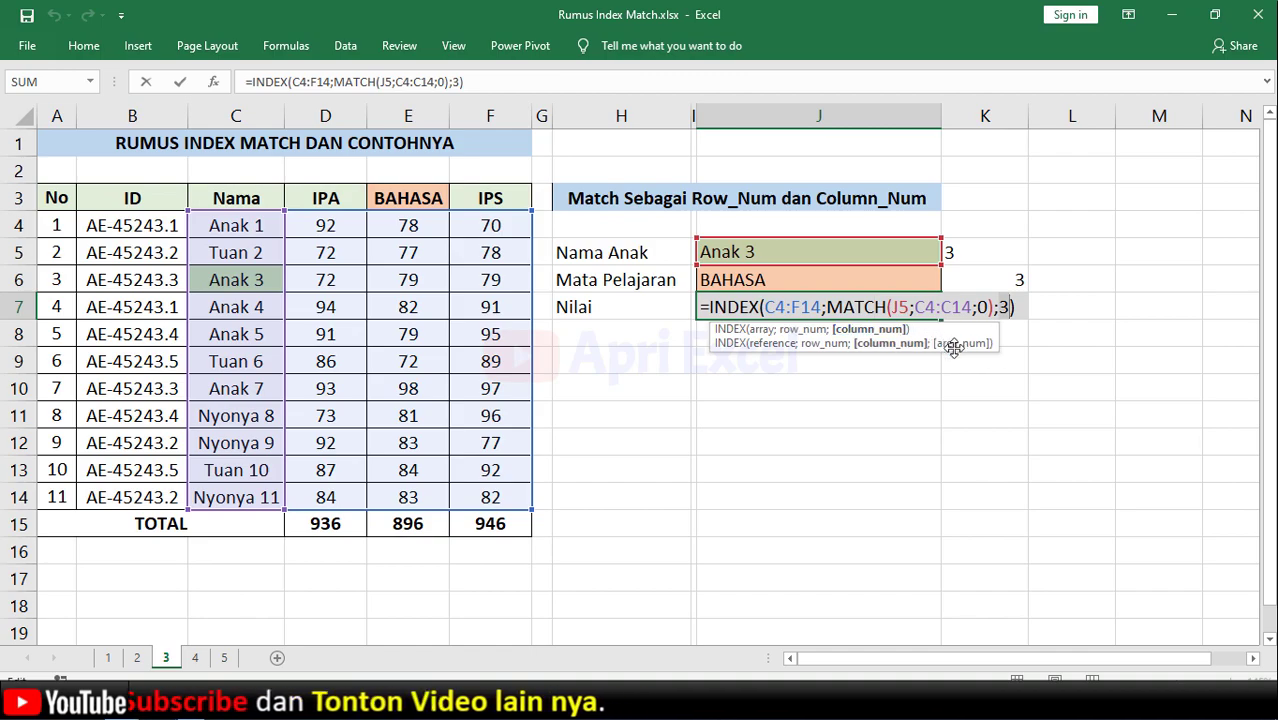
type("MATCH(J6;C3:F3;0)")
key("Return")
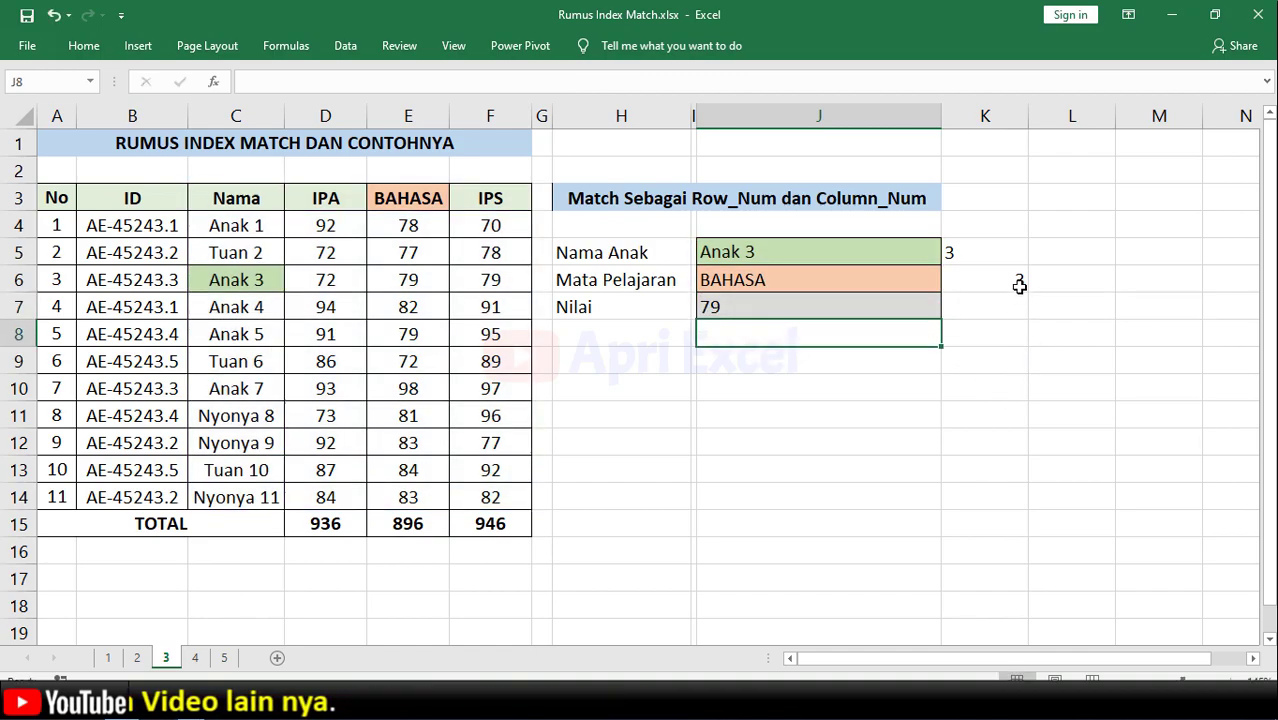
Test the lookup with Nyonya 8 and IPS, confirming F11's 96 is returned.
left_click(1016, 244)
left_click(981, 262)
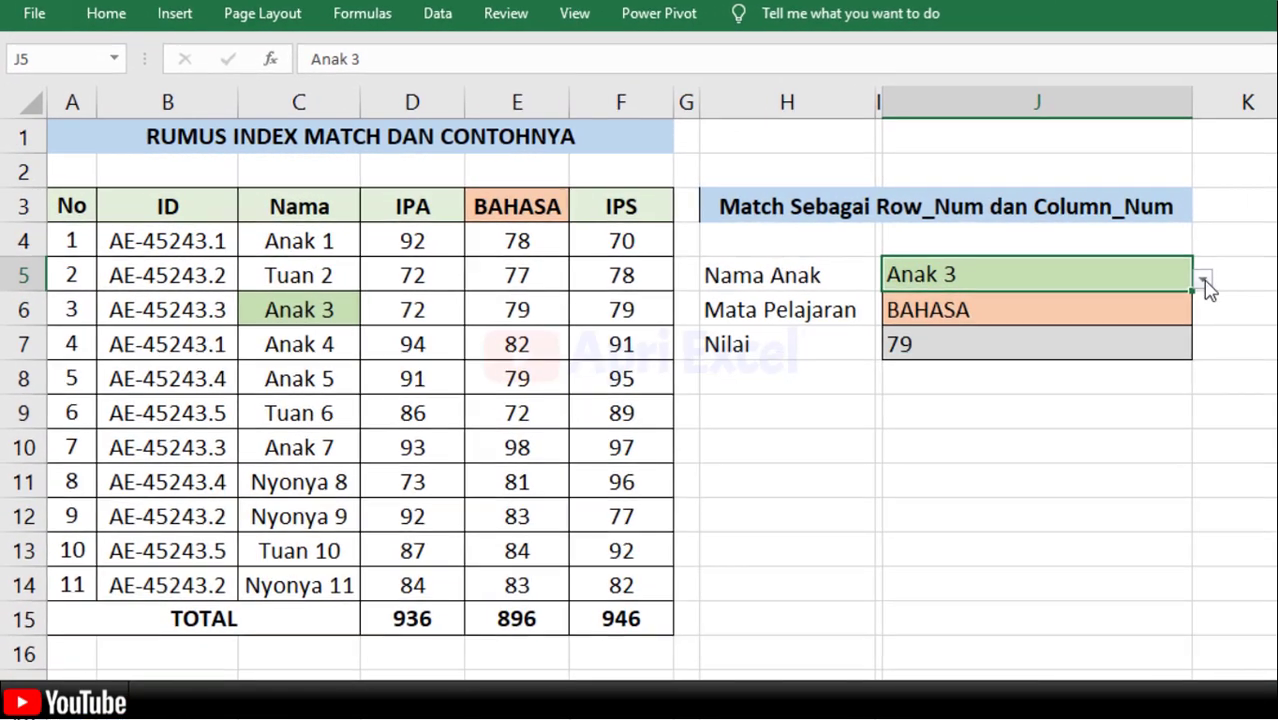
left_click(1205, 284)
left_click(1100, 418)
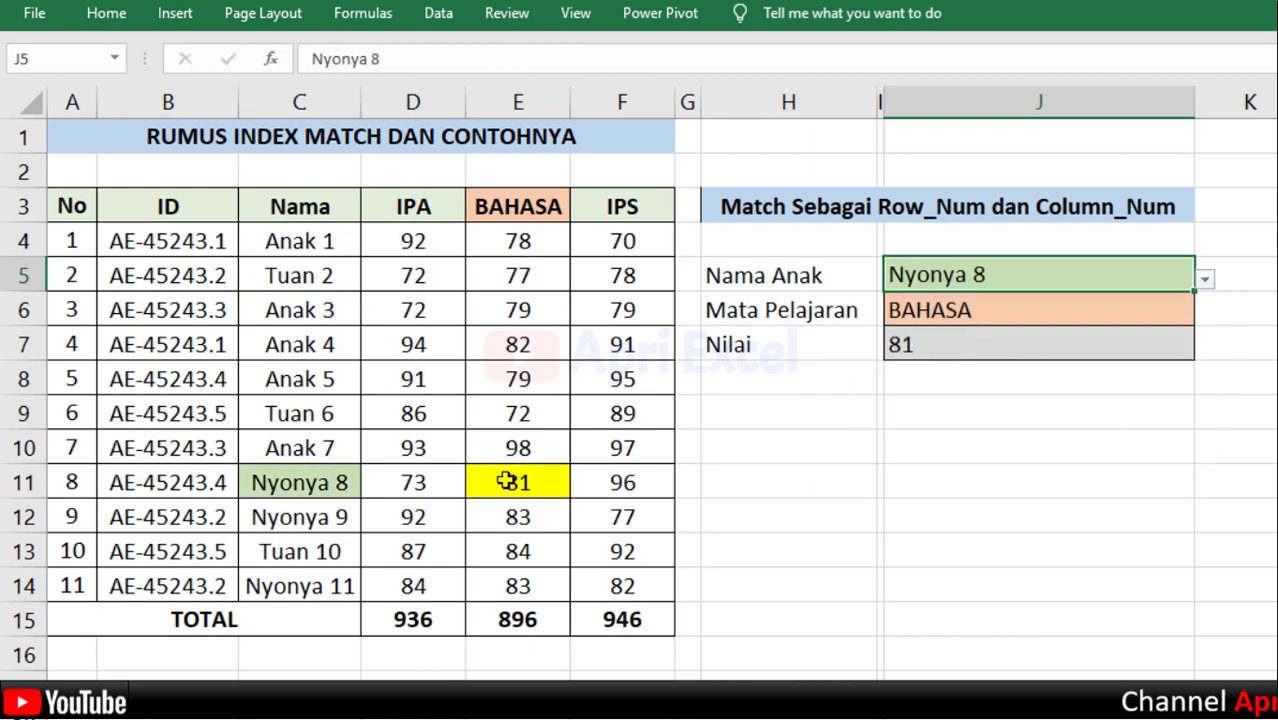
left_click(1180, 310)
left_click(1205, 313)
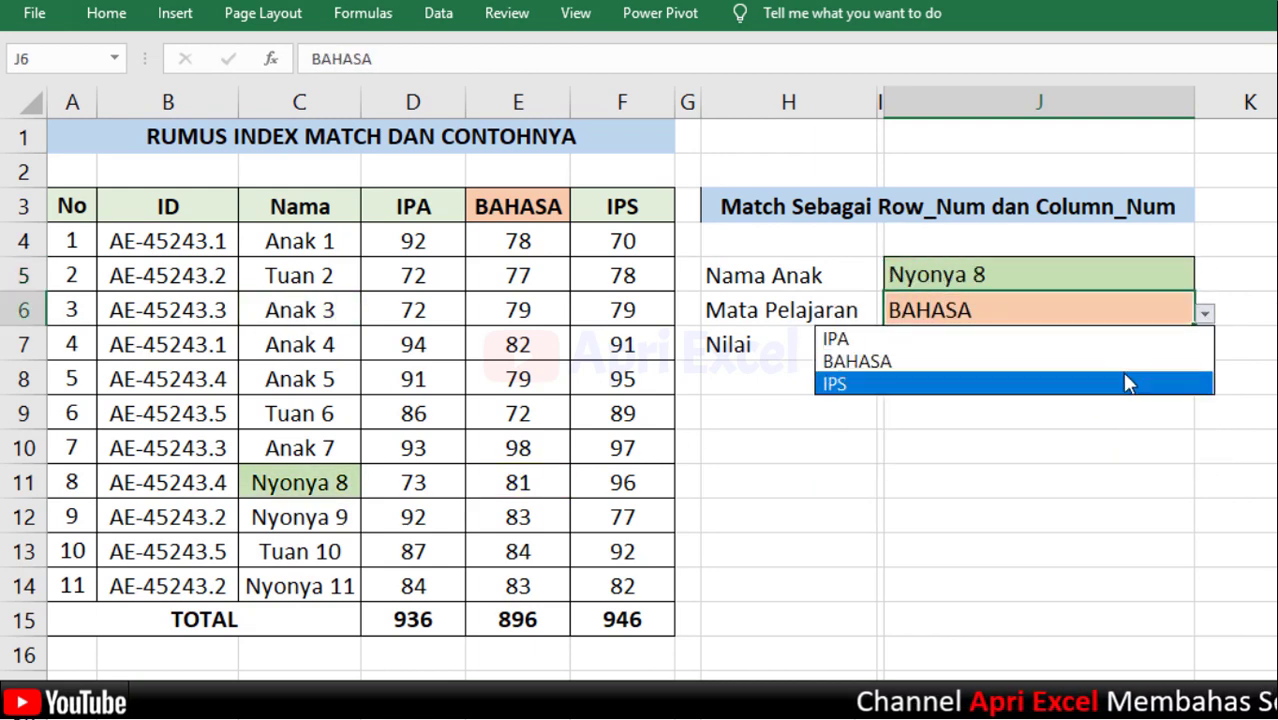
left_click(1127, 382)
left_click(632, 480)
Switch the subject to IPA and the child to Anak 5, checking J7.
left_click(1141, 311)
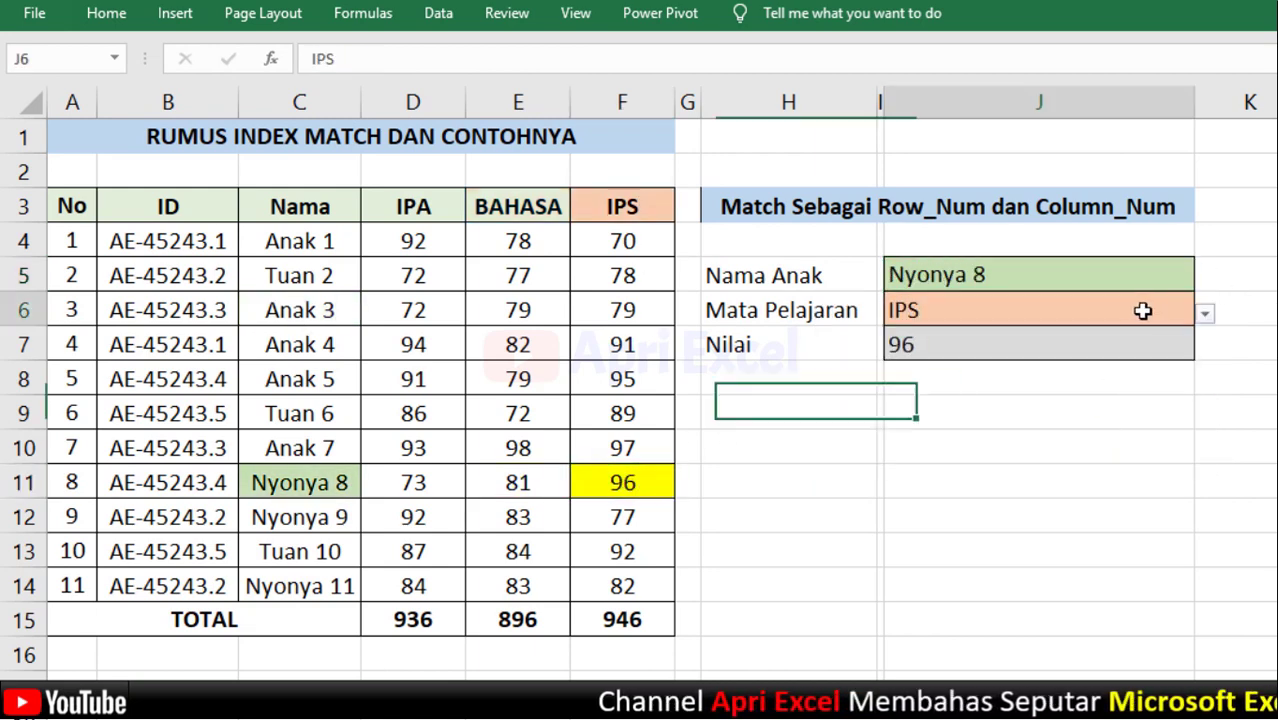
left_click(1205, 313)
left_click(1087, 338)
left_click(987, 353)
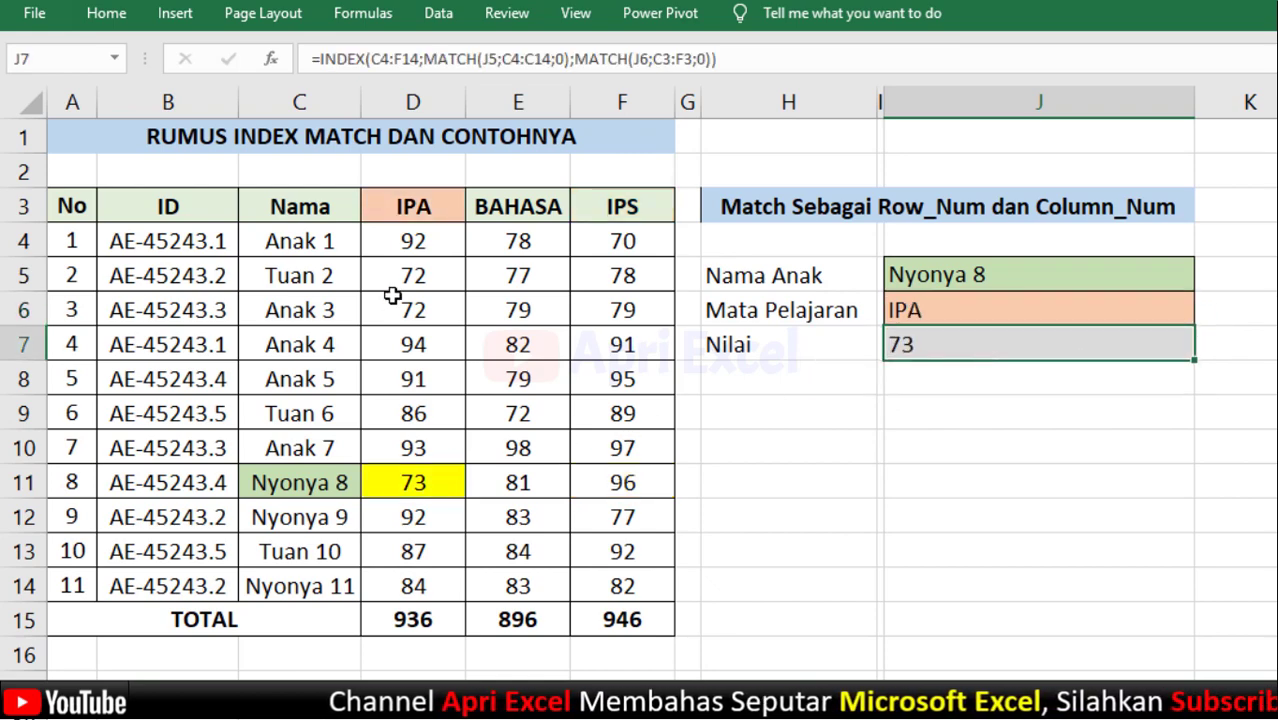
left_click(1175, 276)
left_click(1213, 278)
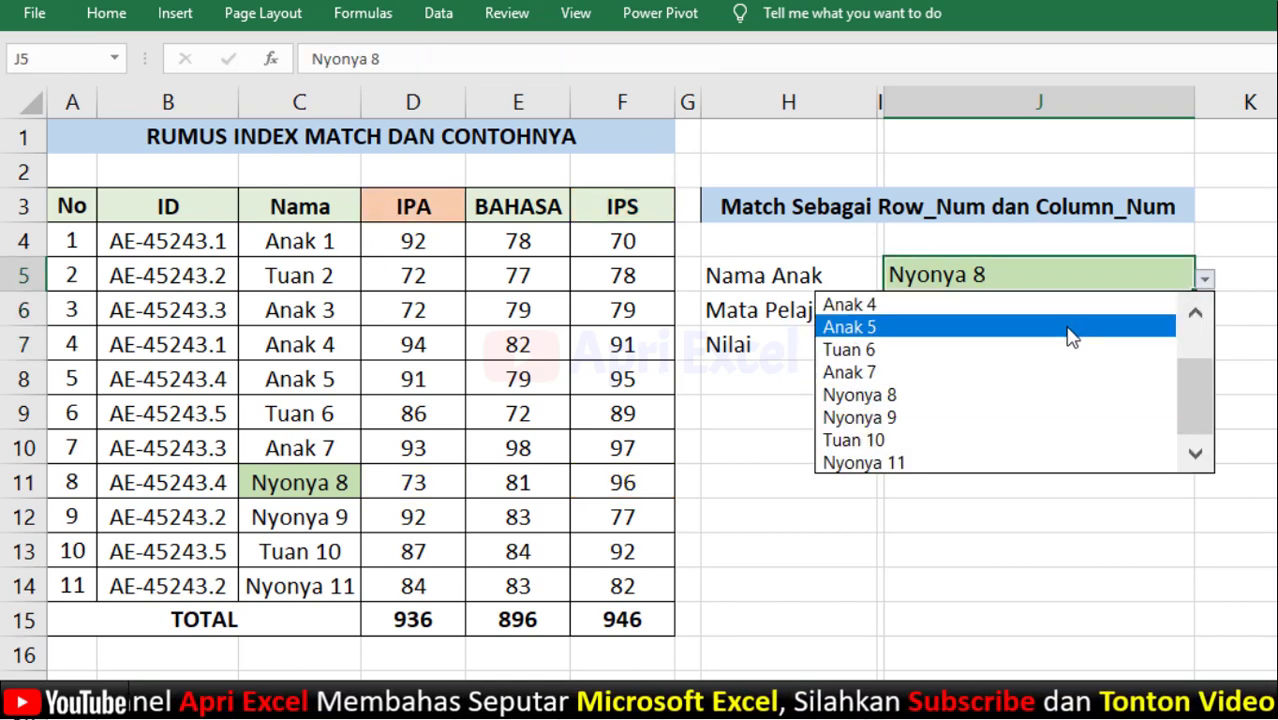
left_click(1070, 330)
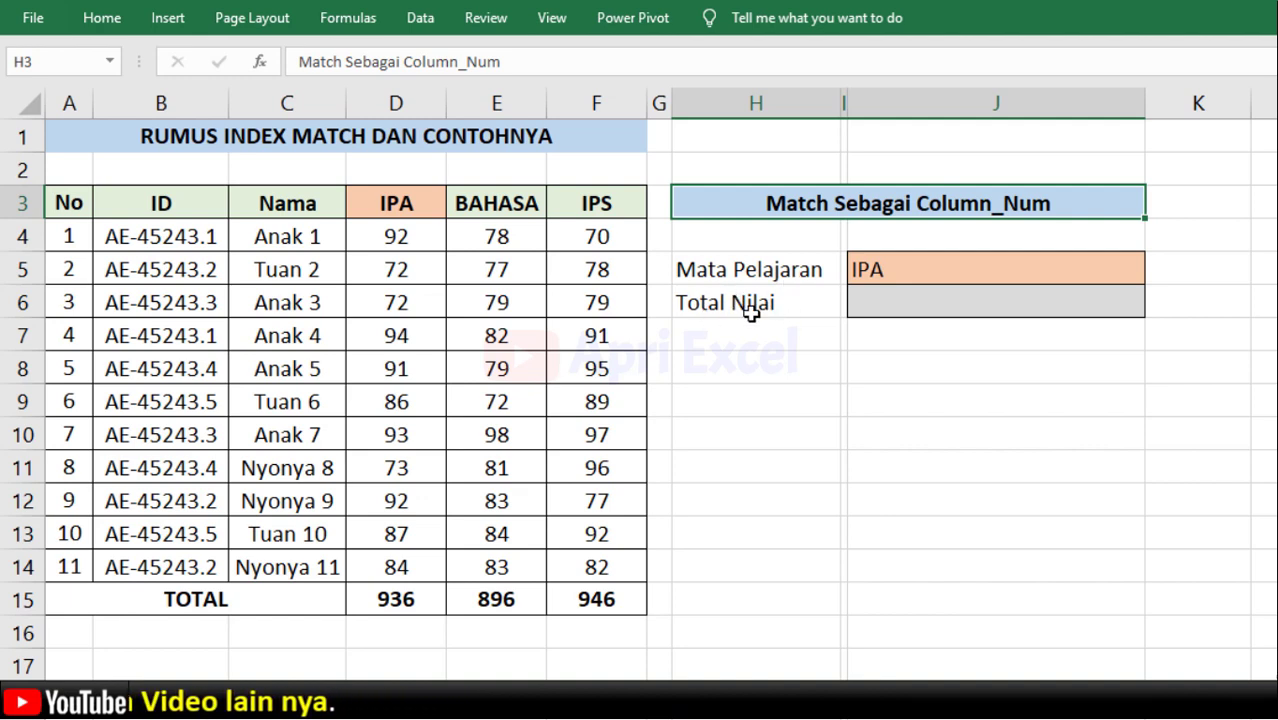
Set the Mata Pelajaran dropdown in J5 to BAHASA.
left_click(1034, 276)
left_click(1155, 272)
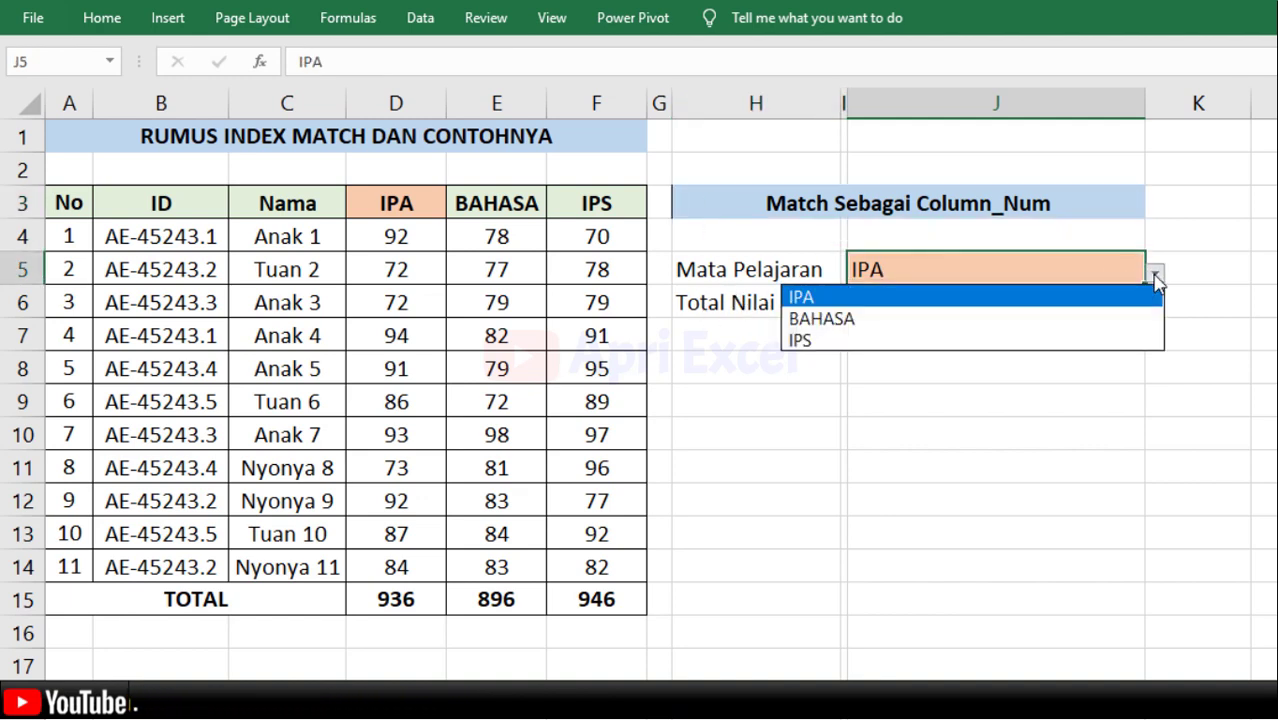
left_click(1075, 318)
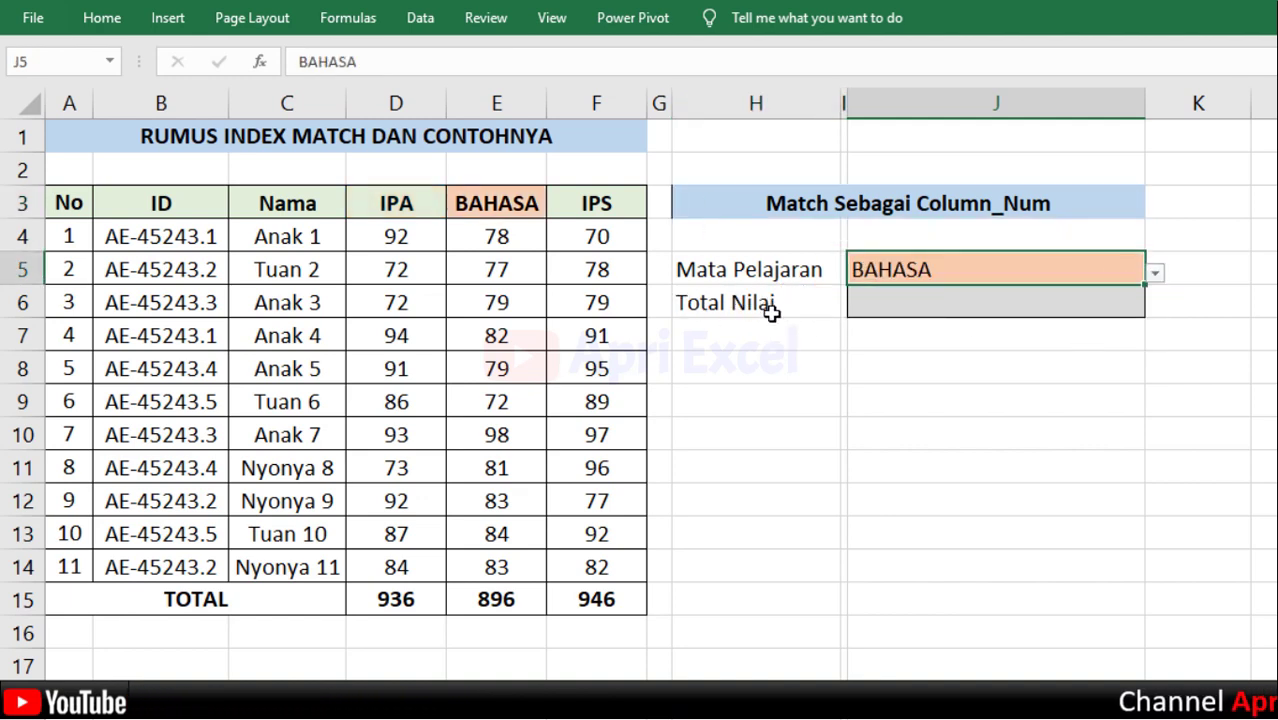
Enter =INDEX(D4:F14;;2) in the Total Nilai cell J6, showing 79.
left_click(1007, 296)
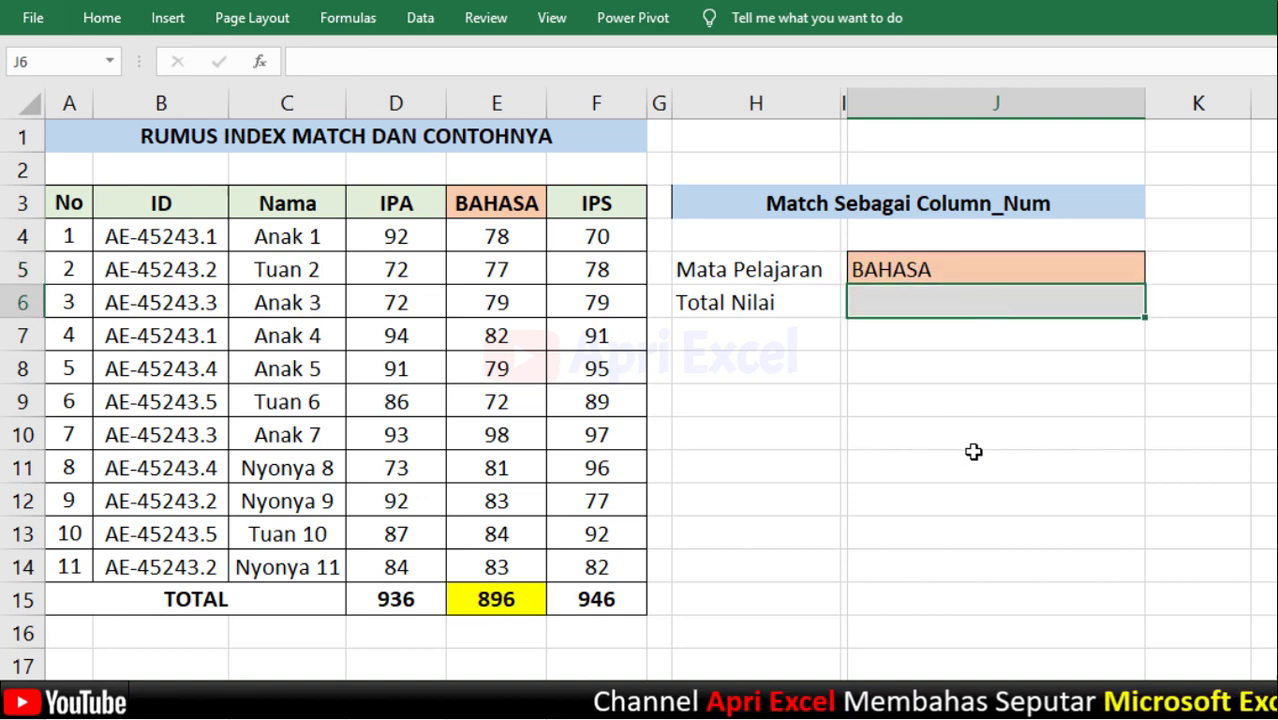
type("=ind")
type("ex")
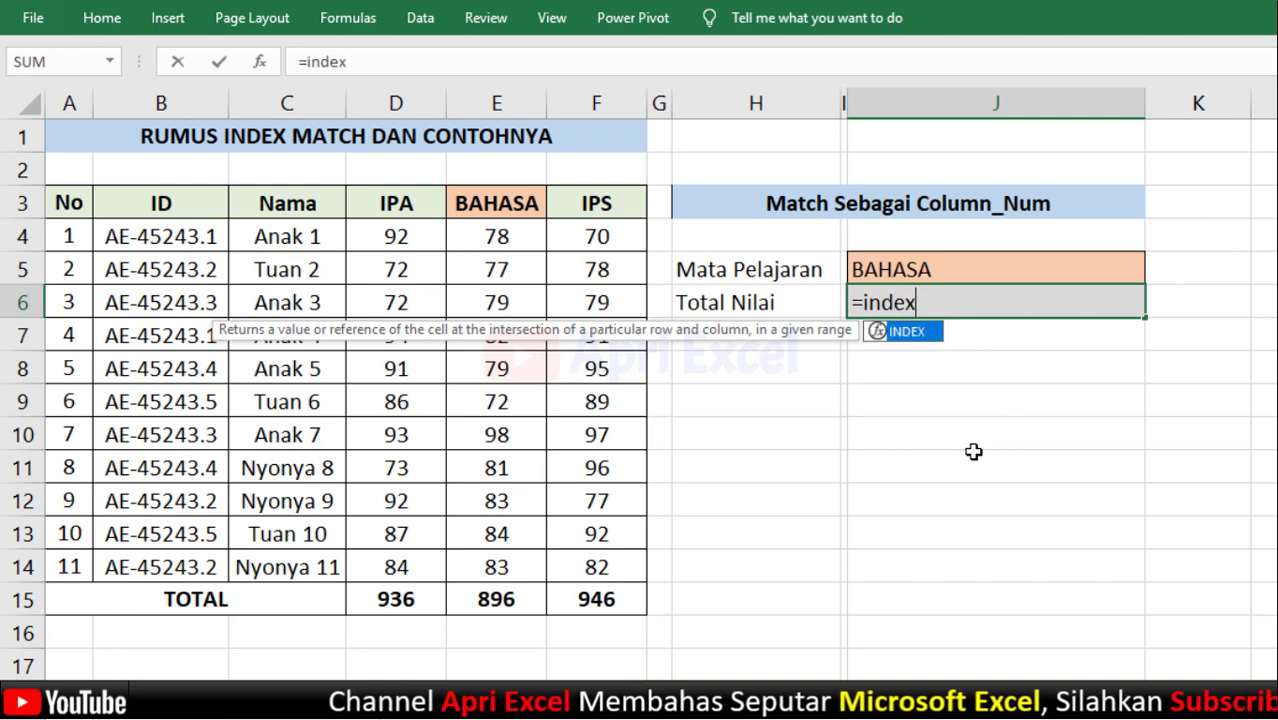
type("(")
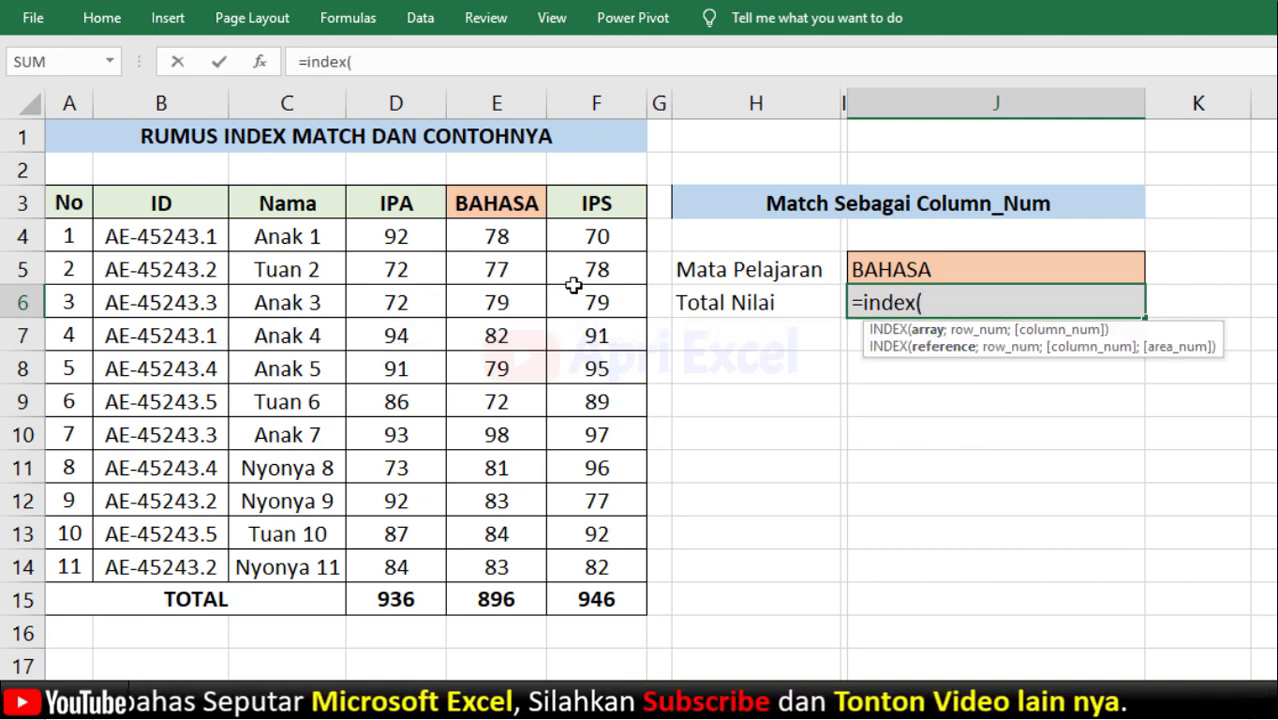
mouse_move(421, 237)
left_mouse_down()
mouse_move(575, 330)
mouse_move(640, 575)
mouse_move(600, 567)
left_mouse_up()
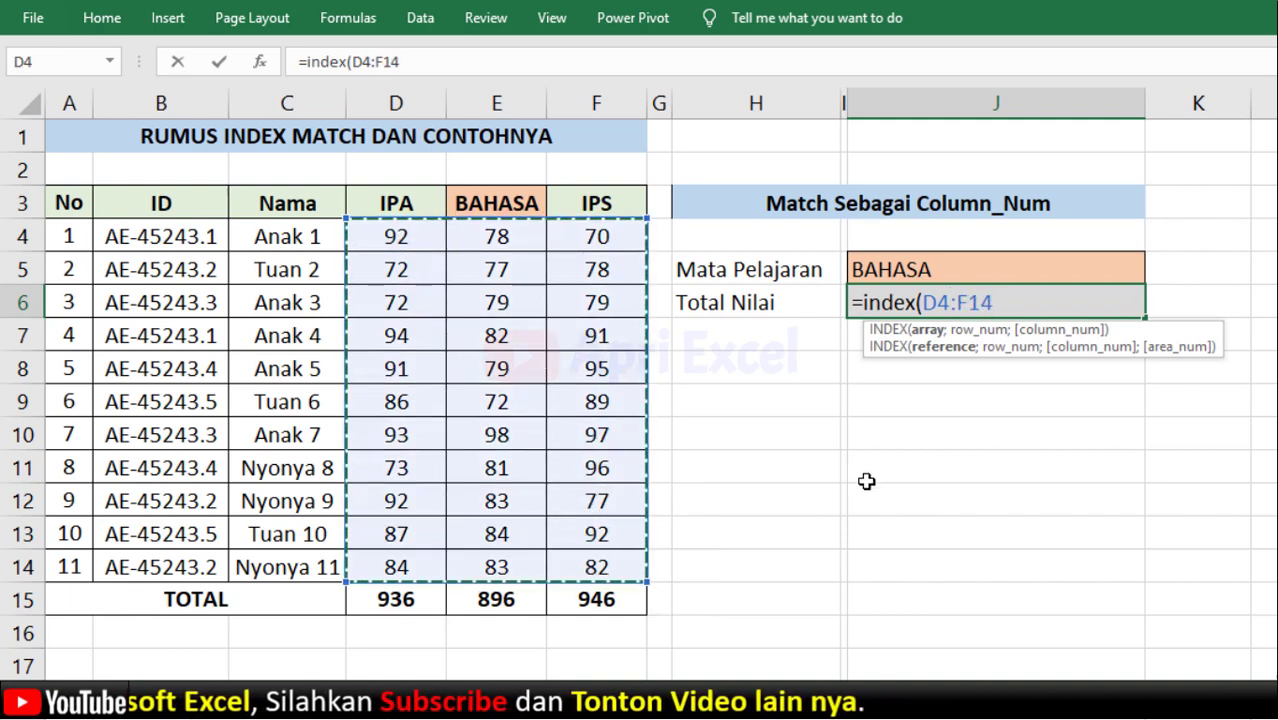
type(";;")
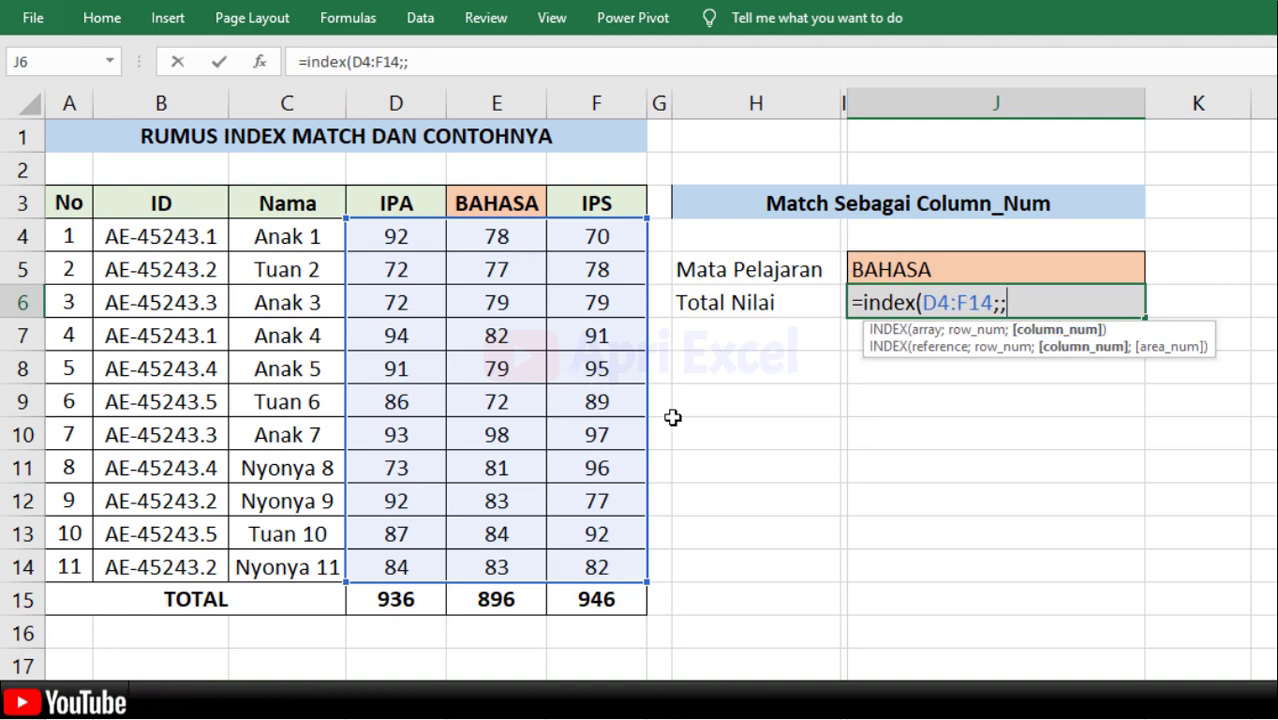
type(")")
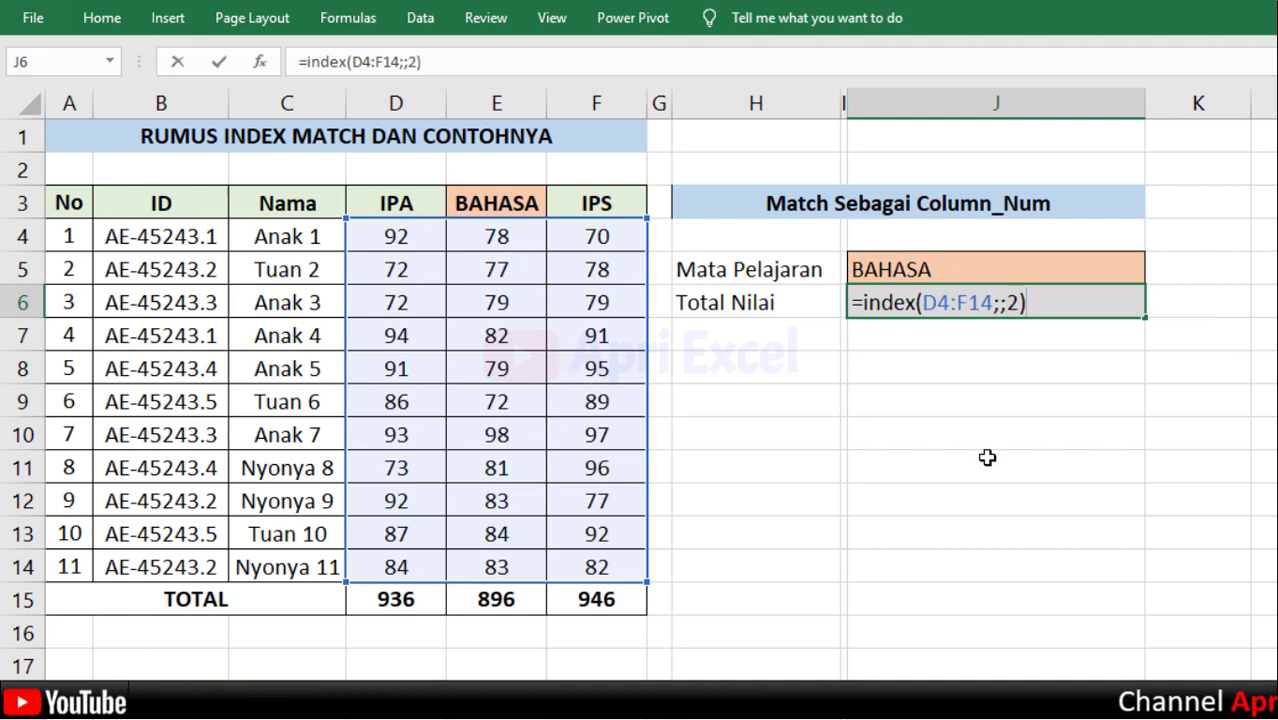
key("Return")
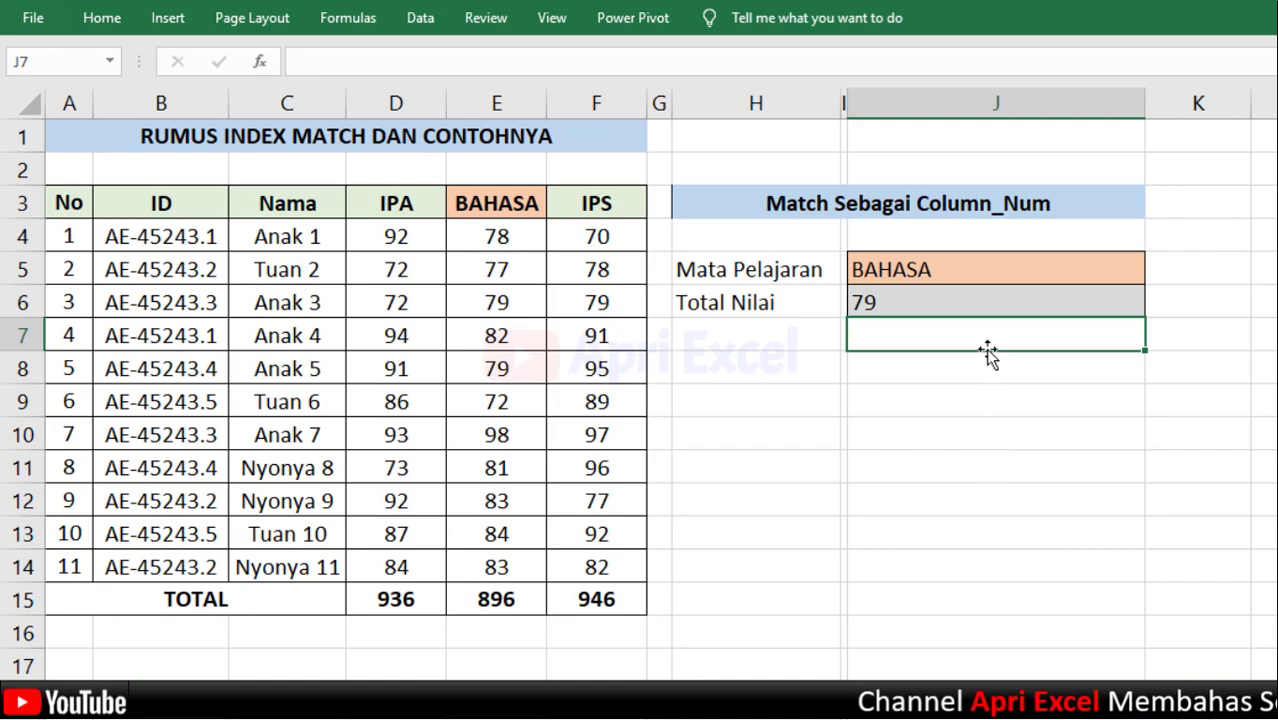
left_click(979, 314)
double_click(979, 314)
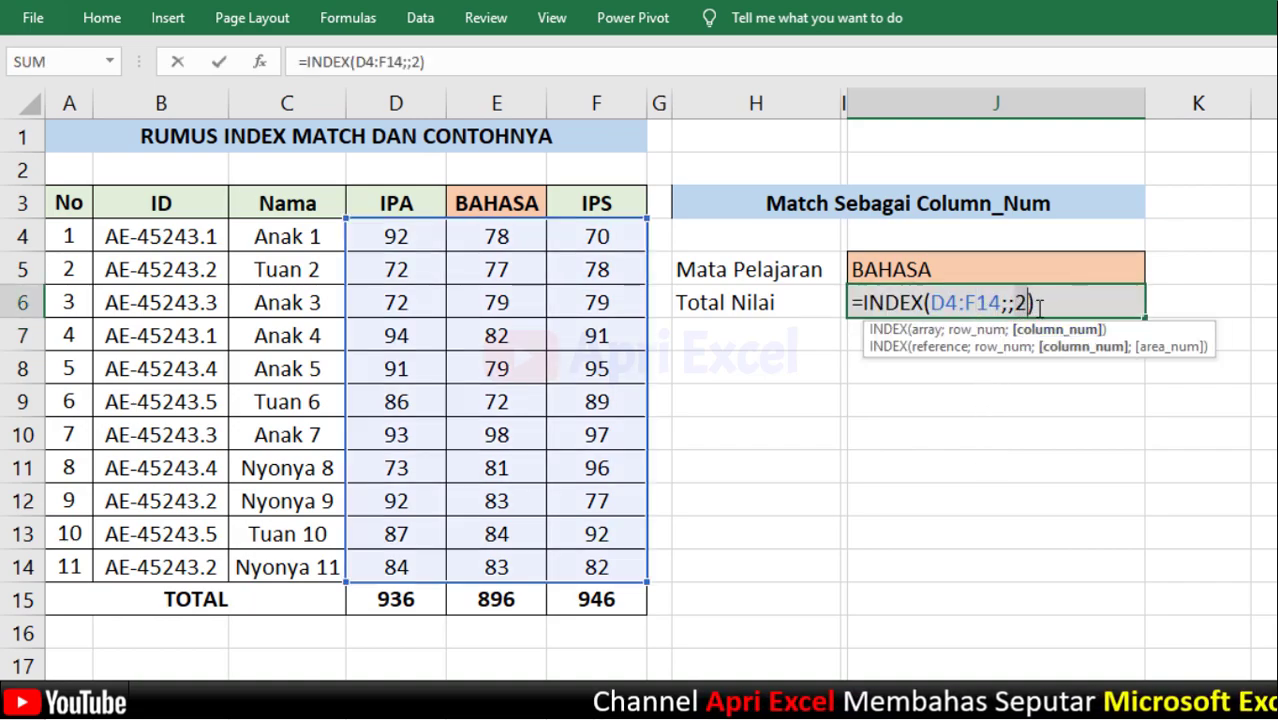
left_click(1170, 277)
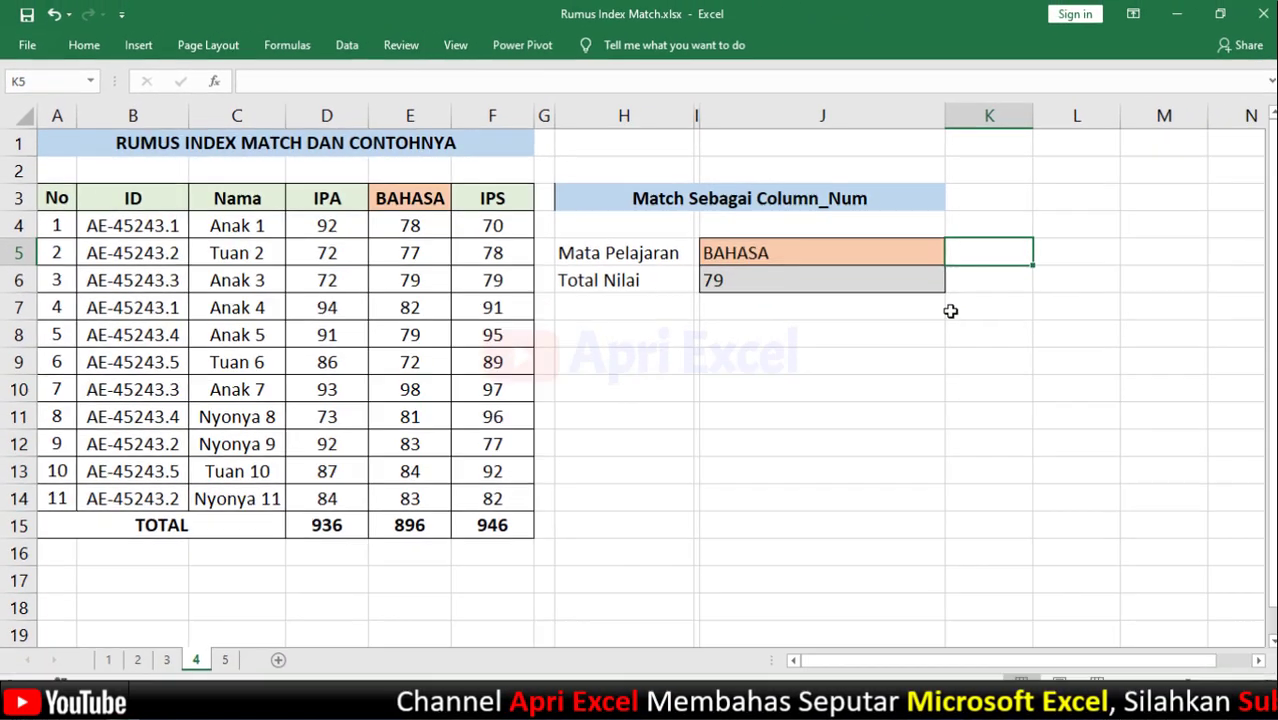
Enter helper =MATCH(J5;D3:F3;0) in K5, returning 2 for BAHASA.
type("=")
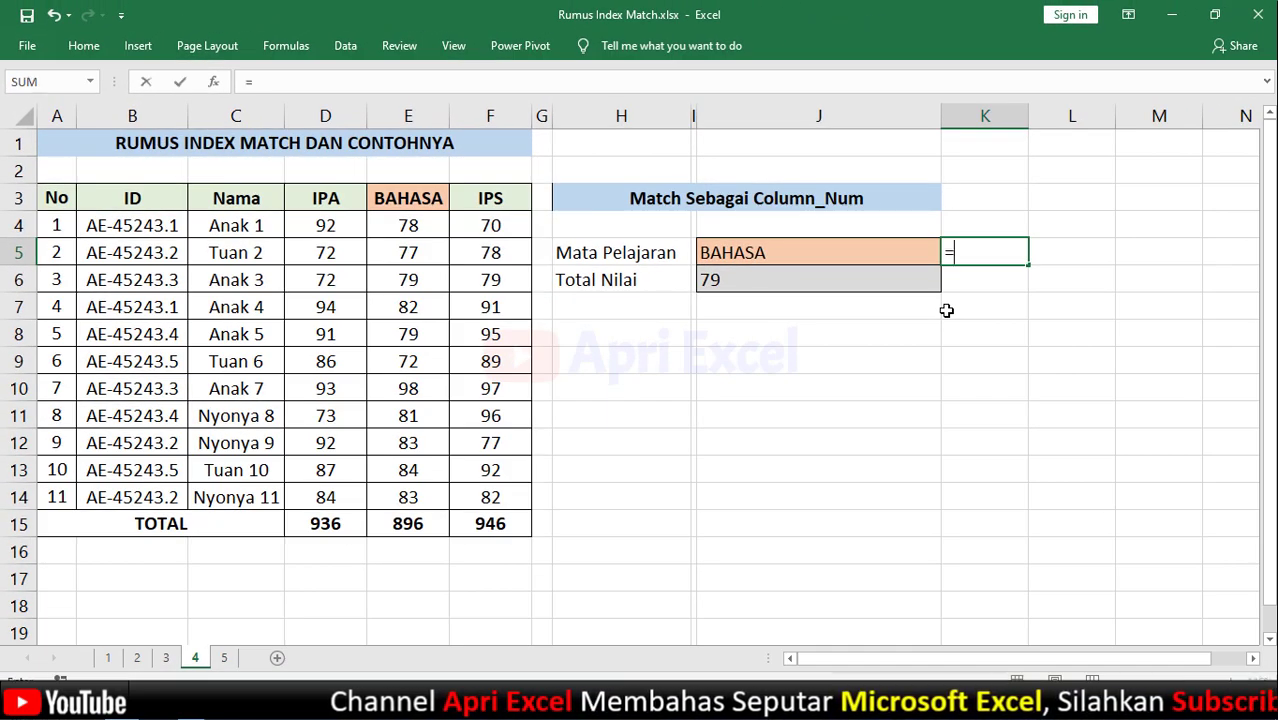
type("match(")
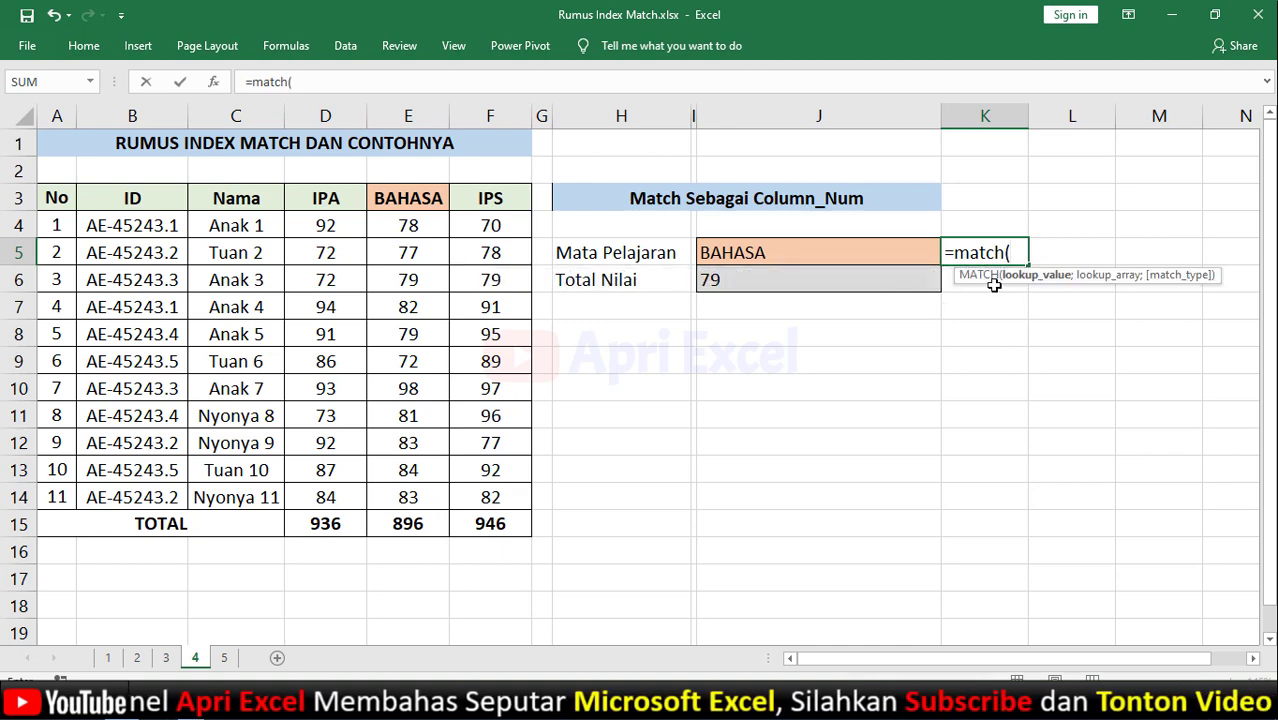
left_click(861, 253)
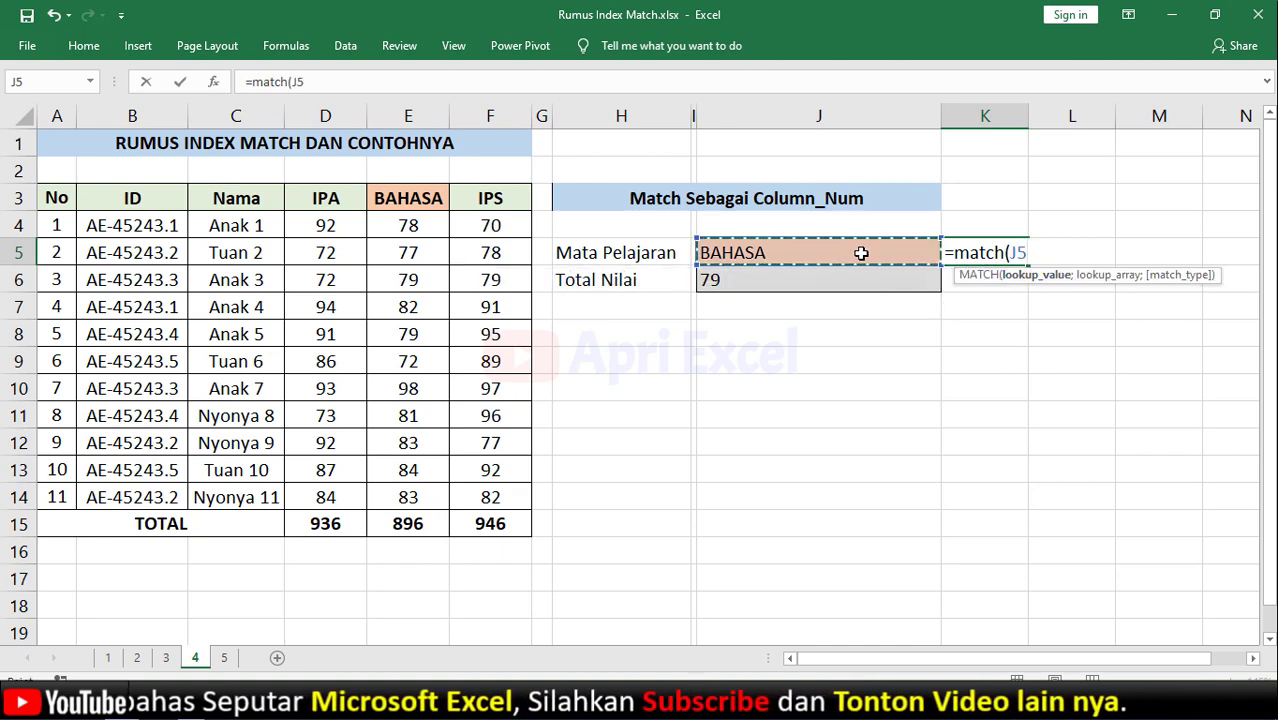
type(";")
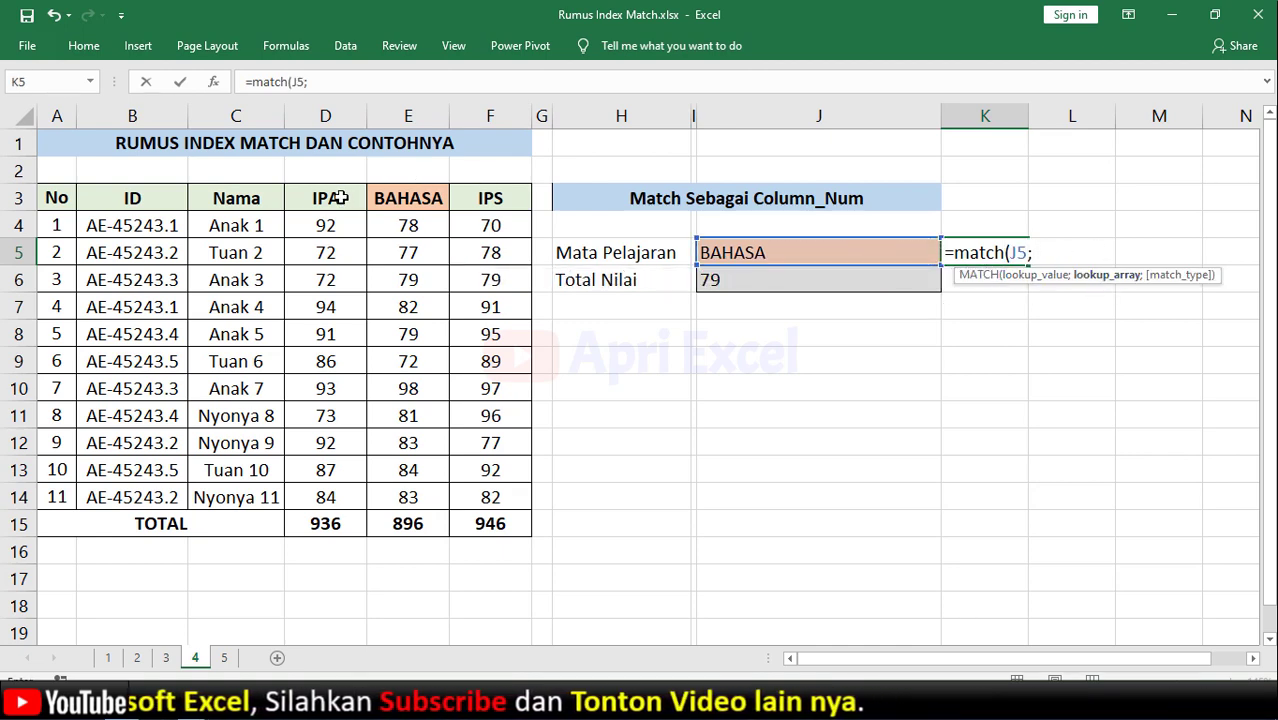
left_click_drag(315, 198, 484, 199)
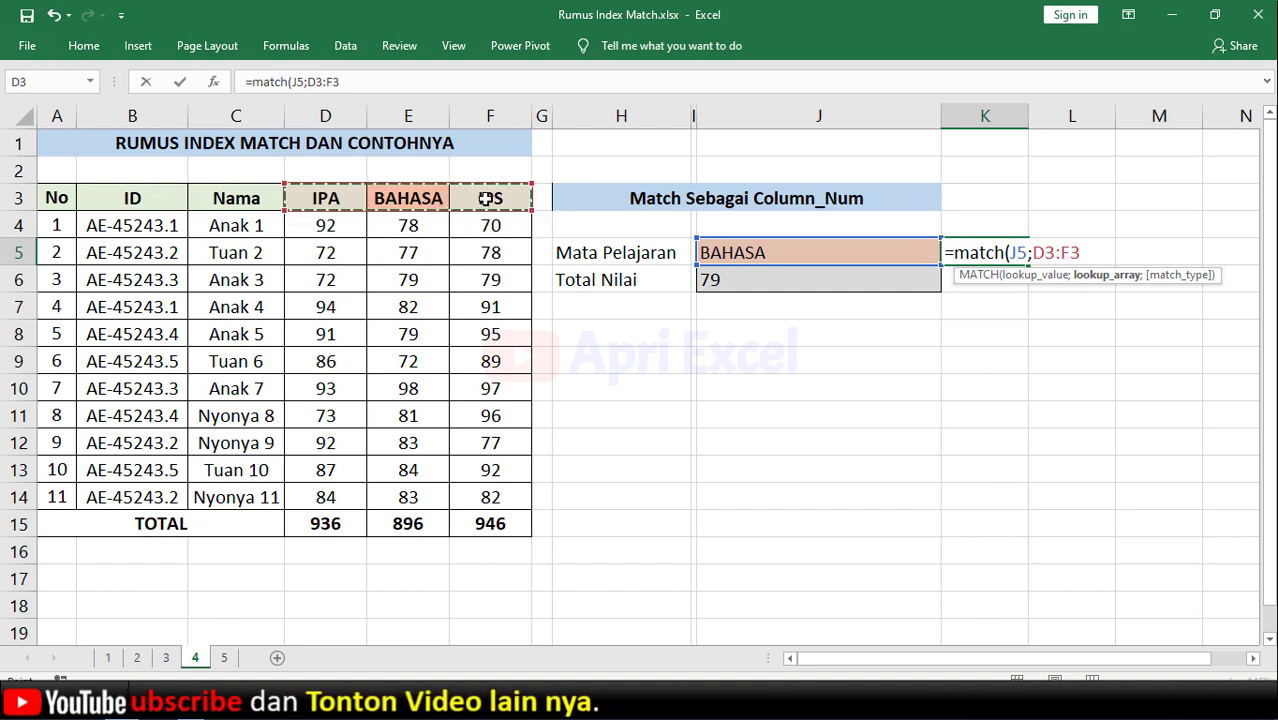
type(";")
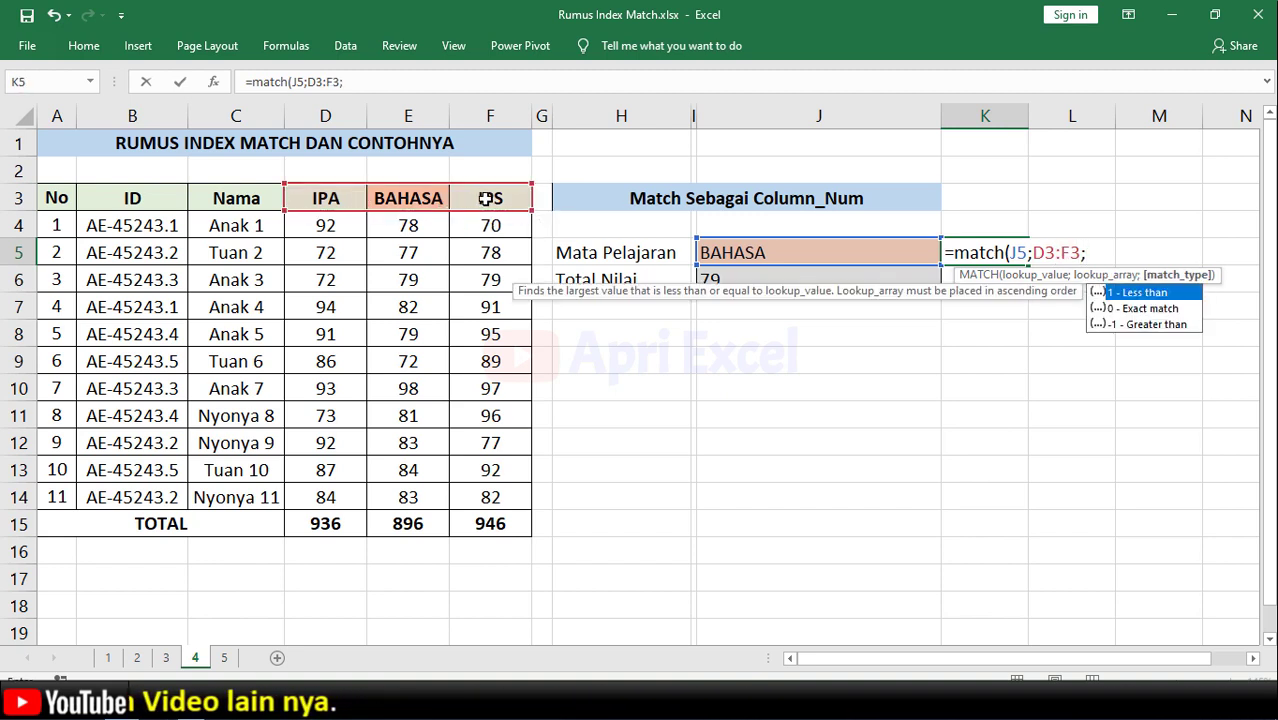
type("0)")
key("Return")
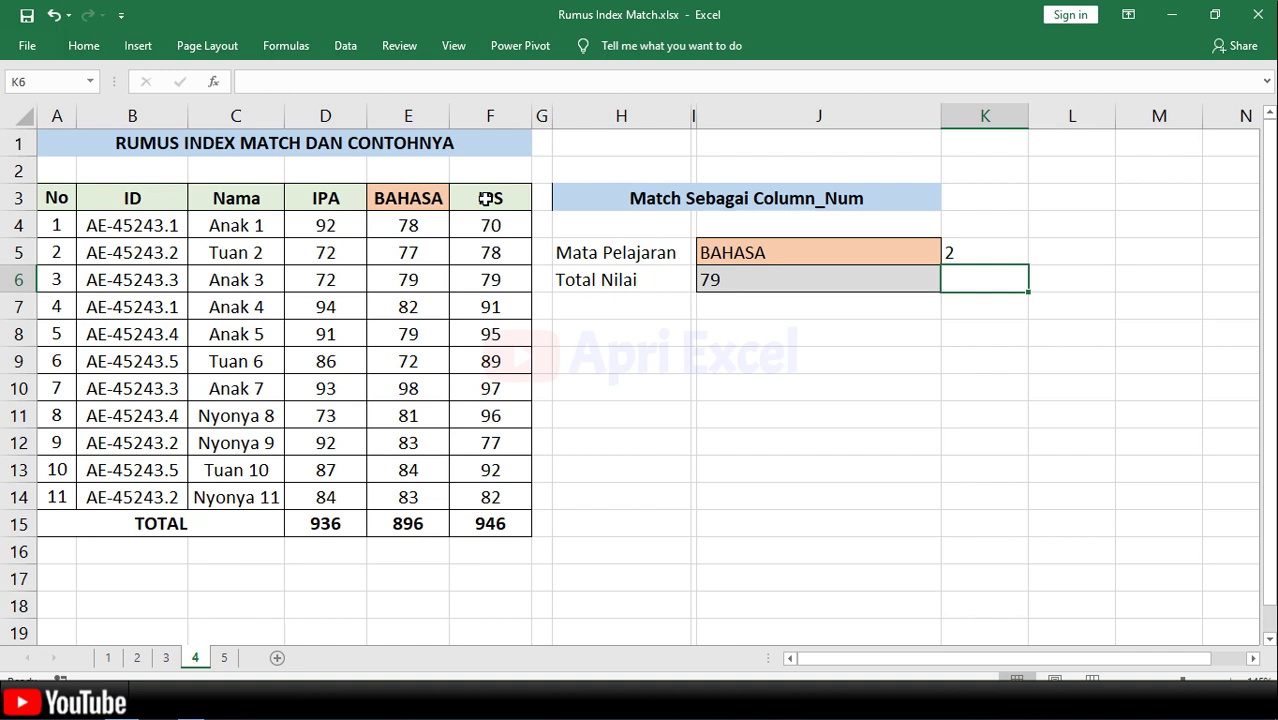
double_click(981, 257)
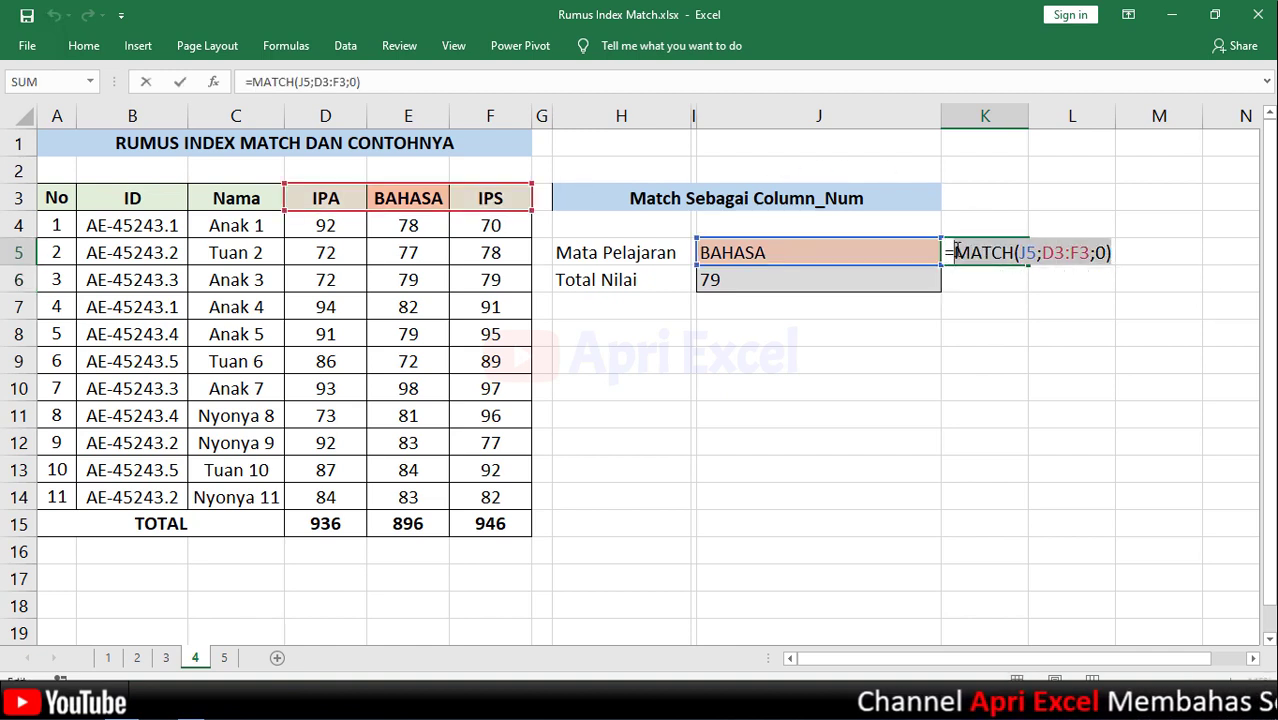
key("Escape")
Replace J6's fixed 2 with the MATCH and wrap it in SUM, showing 896.
double_click(847, 281)
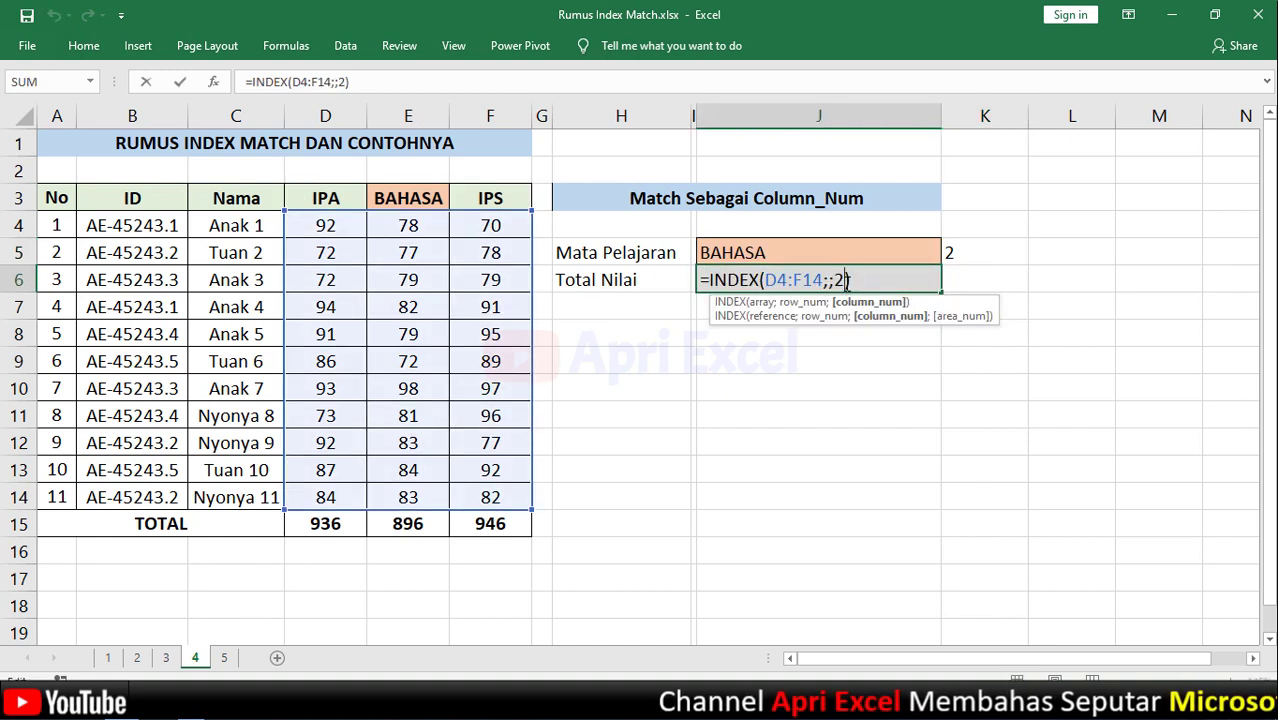
double_click(838, 281)
key("ctrl+v")
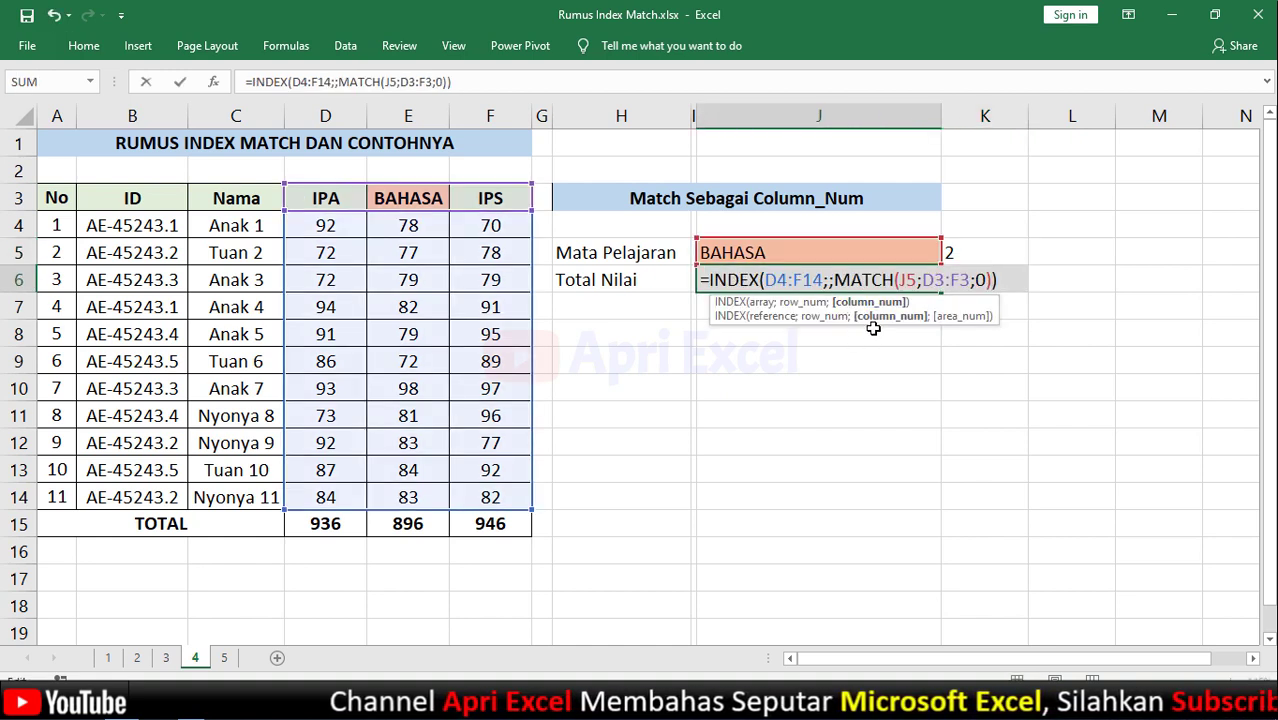
key("ctrl+Return")
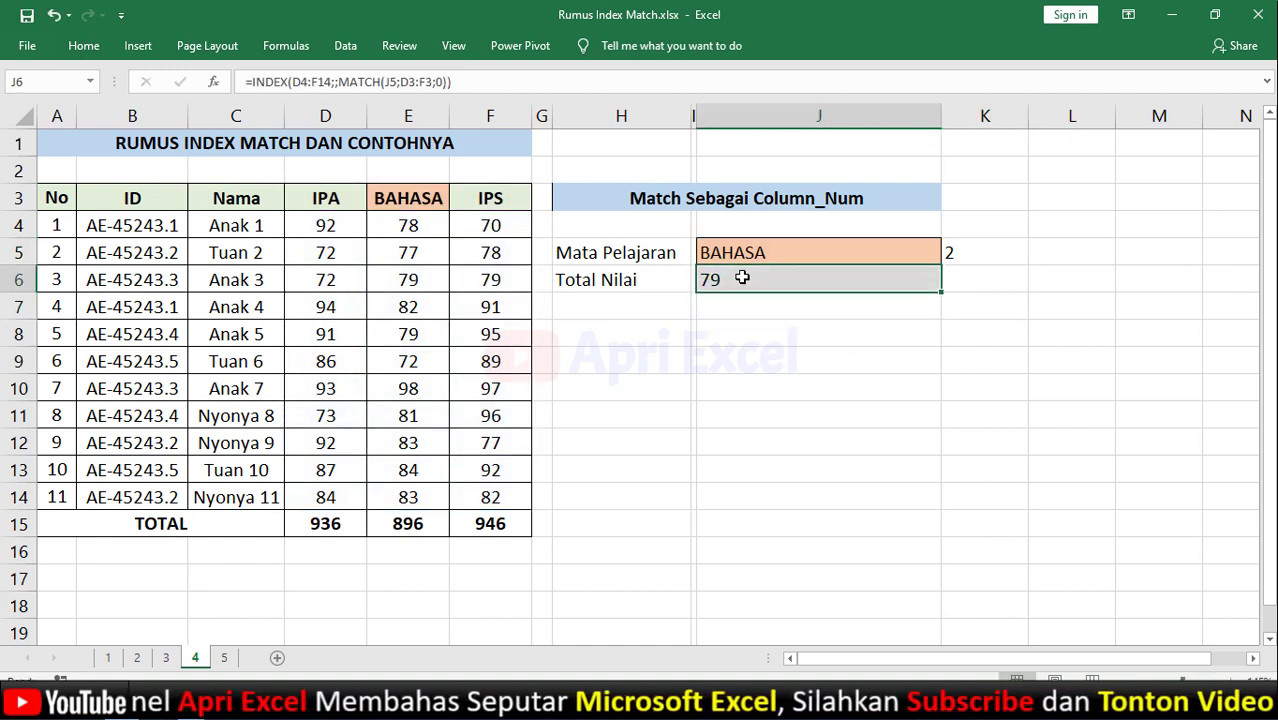
double_click(742, 279)
type("sum")
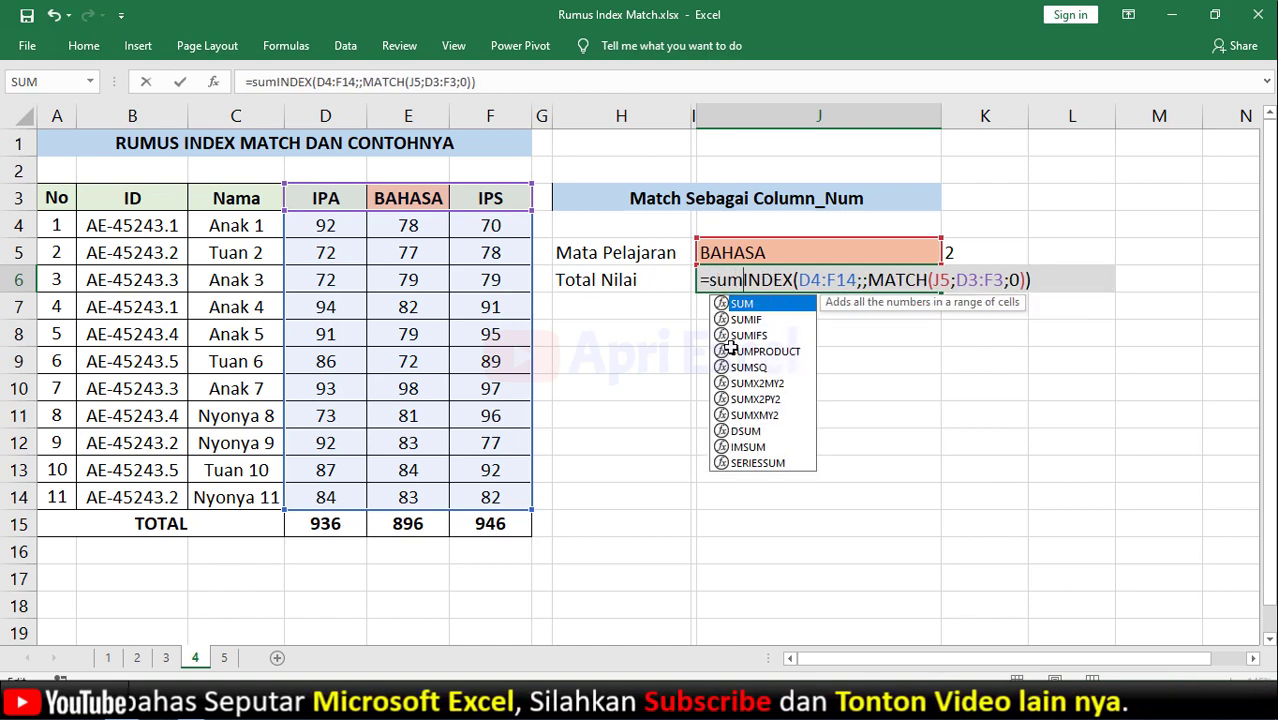
type("(")
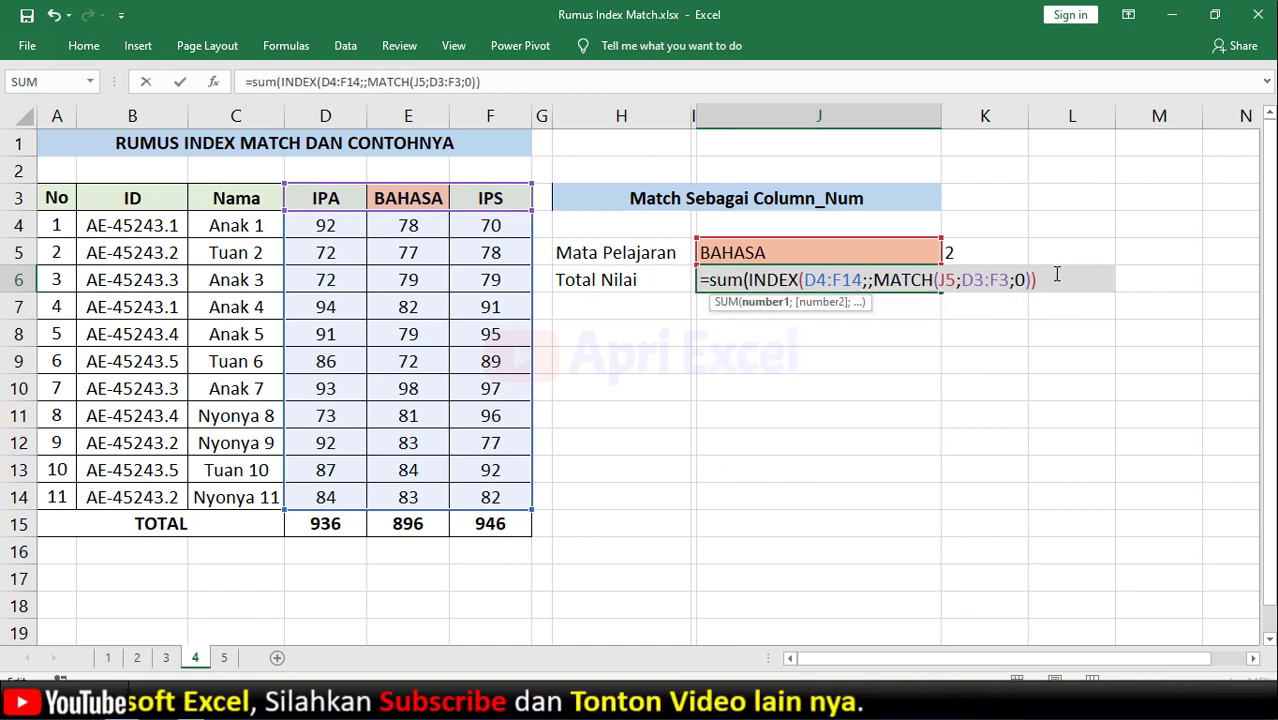
key("Return")
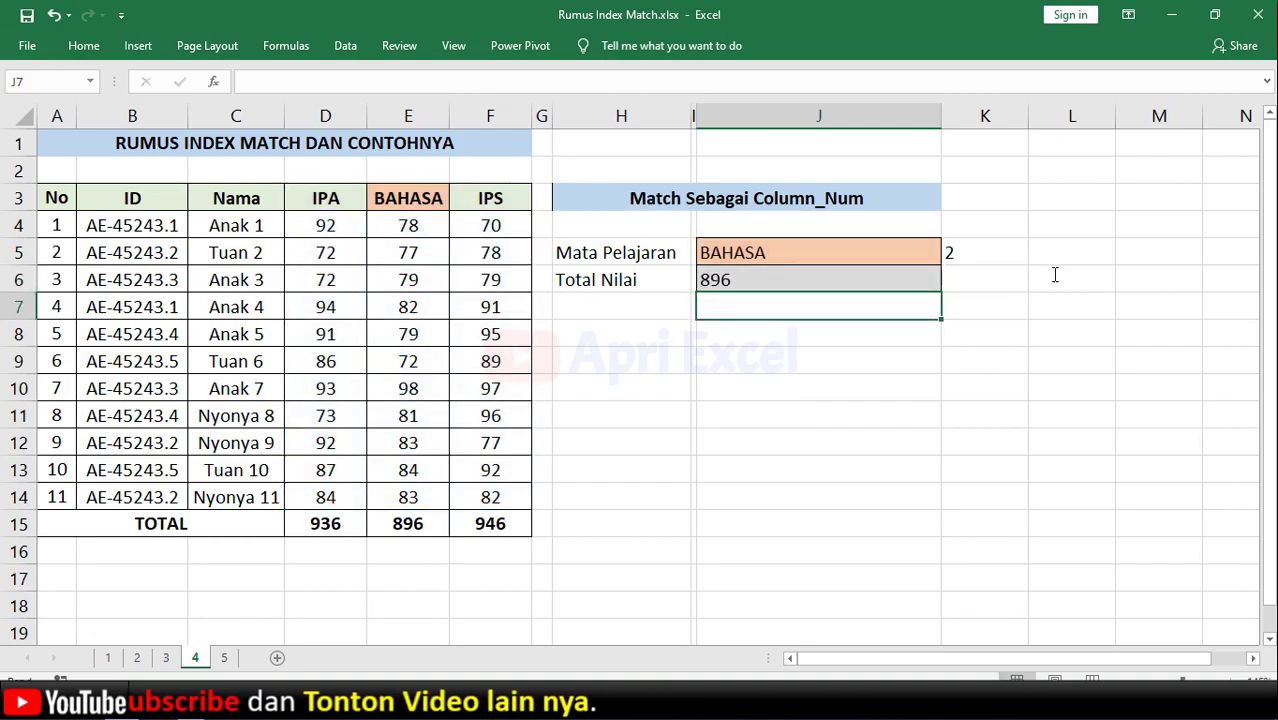
left_click(984, 251)
Clear helper K5, then switch J5 to IPA and IPS, confirming Total Nilai shows 946.
key("Delete")
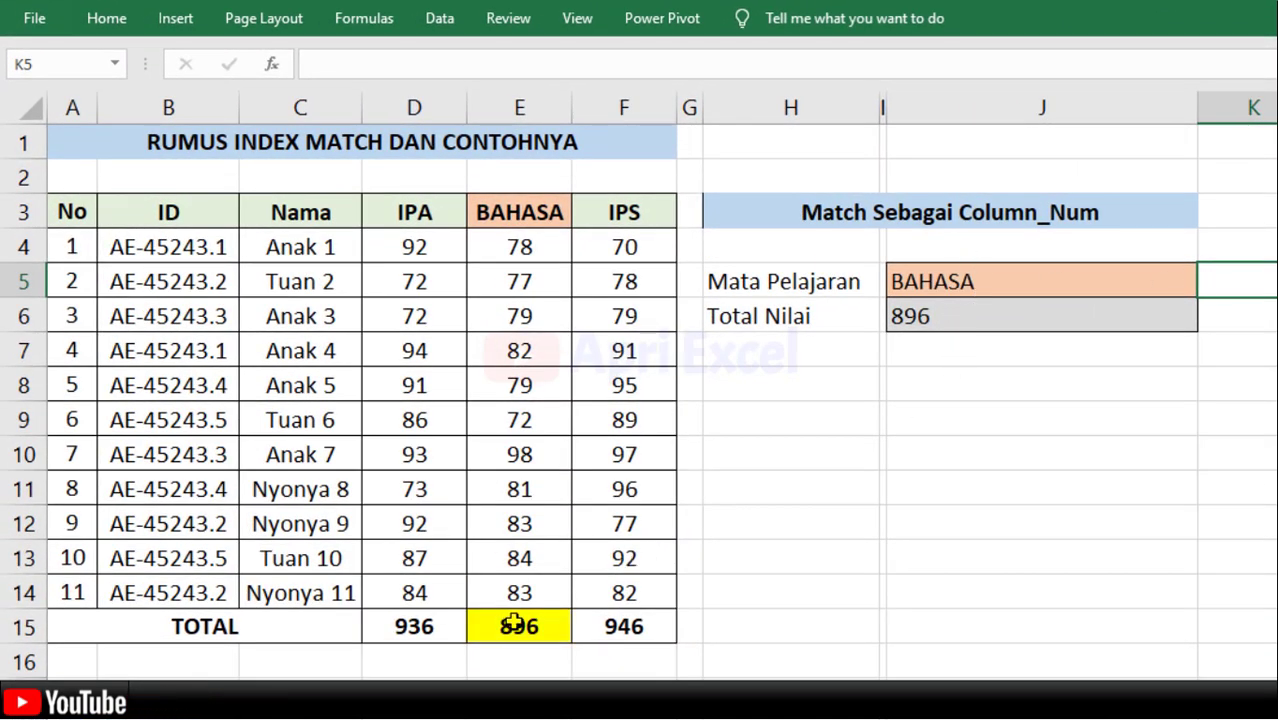
left_click(1095, 280)
left_click(1209, 287)
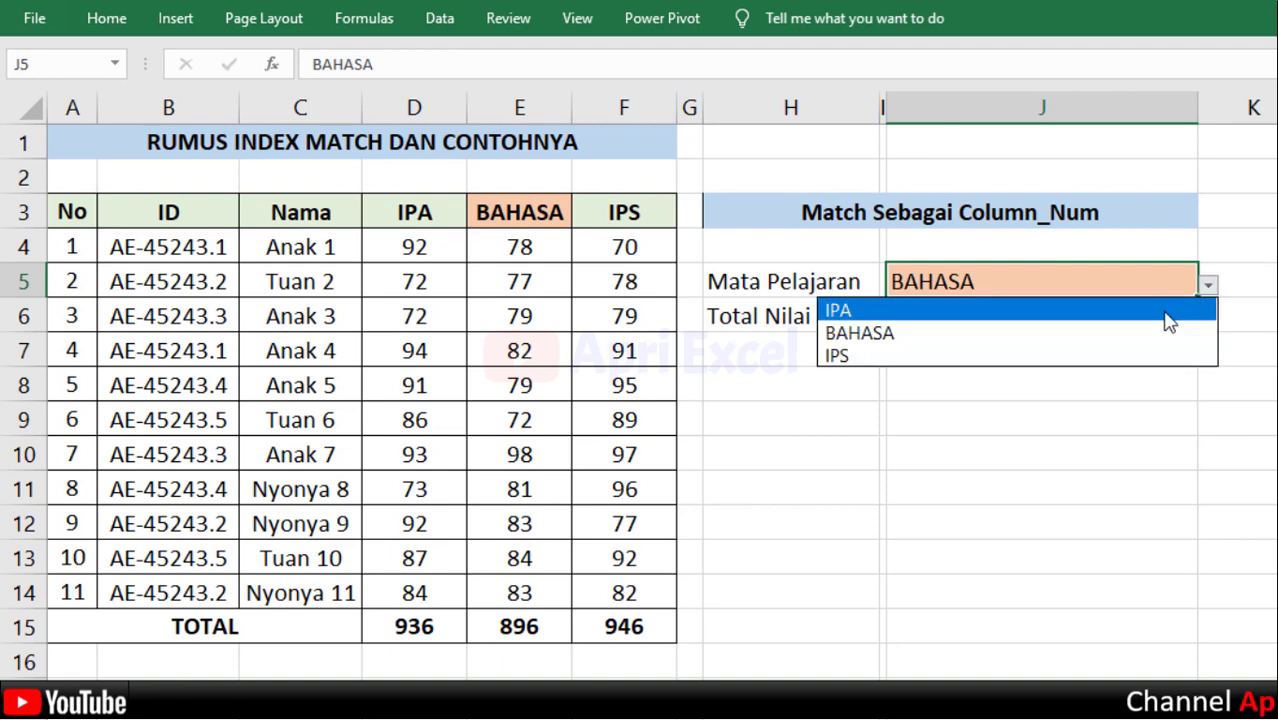
left_click(1160, 304)
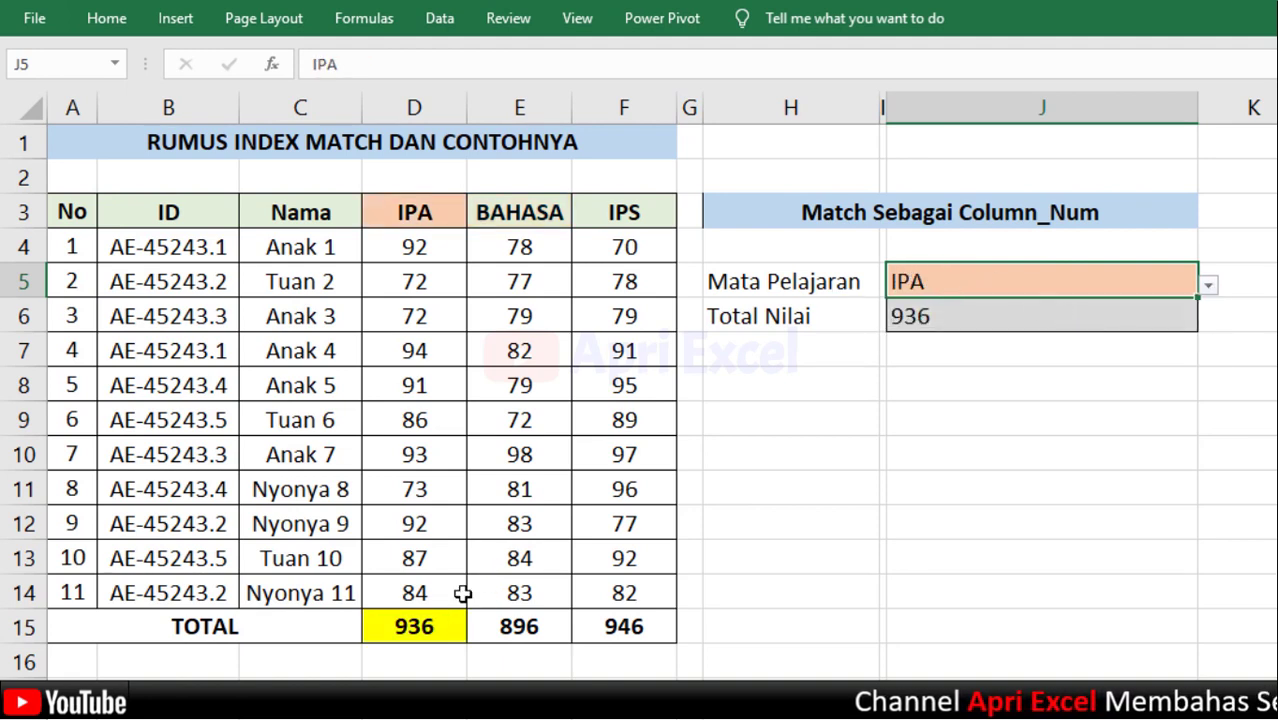
left_click(1209, 285)
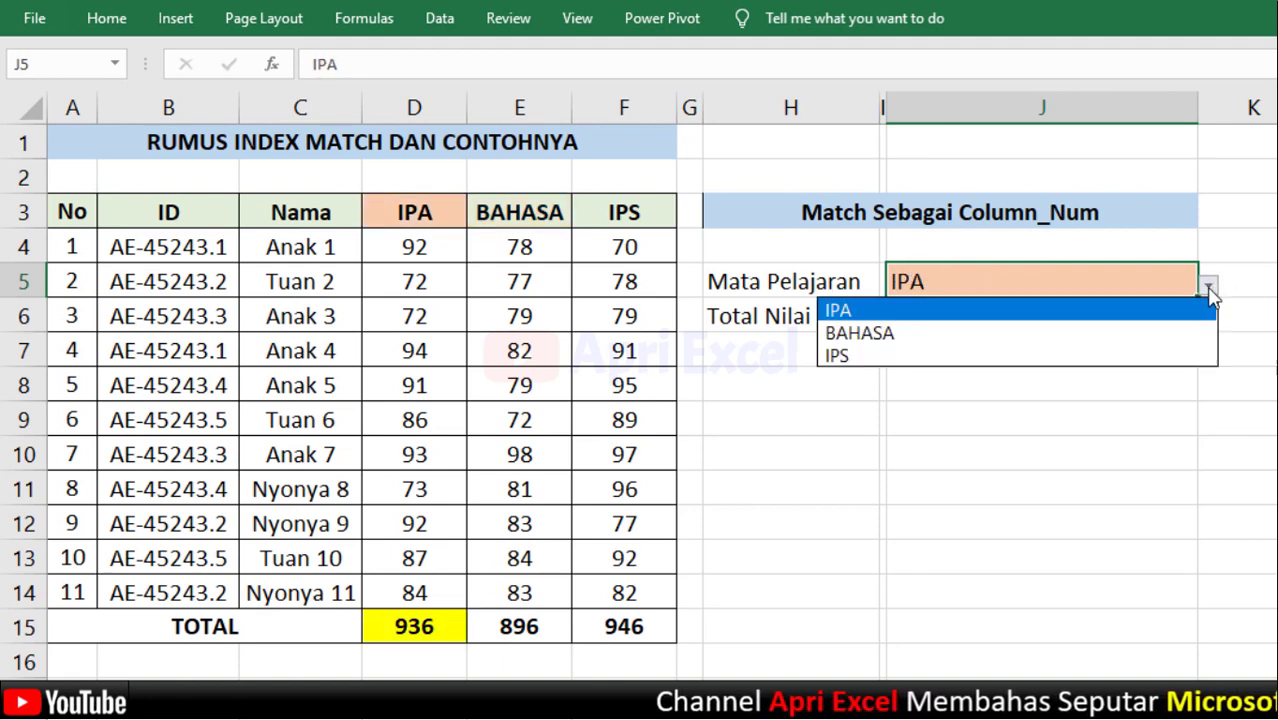
left_click(1132, 357)
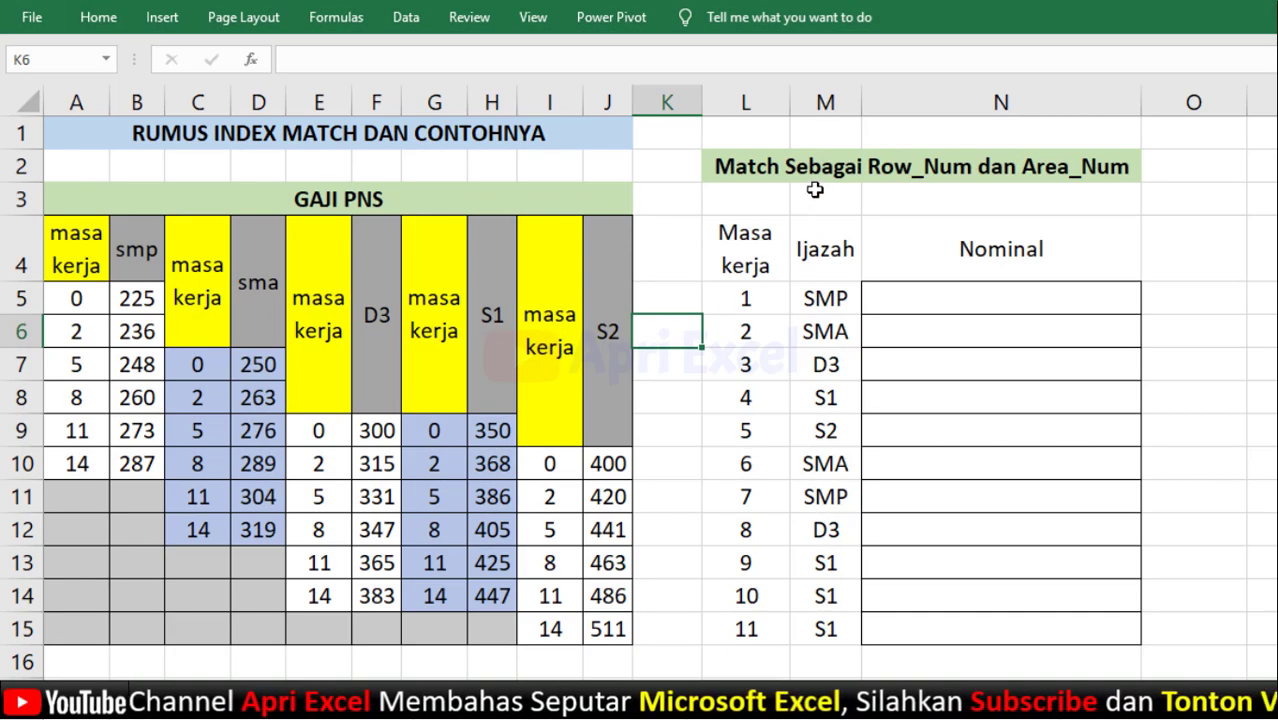
Enter =INDEX((A5:B10;C7:D12;E9:F14;G9:H14;I10:J15);2;2;3) in N5, returning 315.
left_click(821, 195)
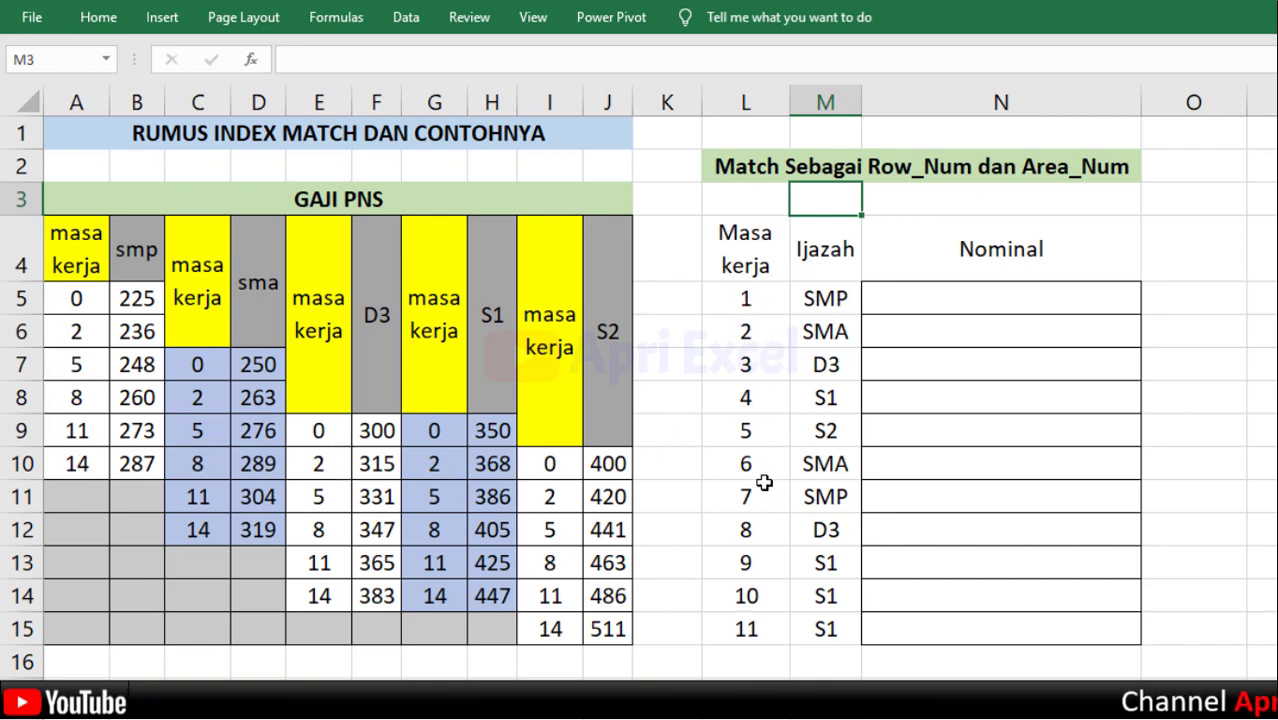
left_click(955, 303)
type("=")
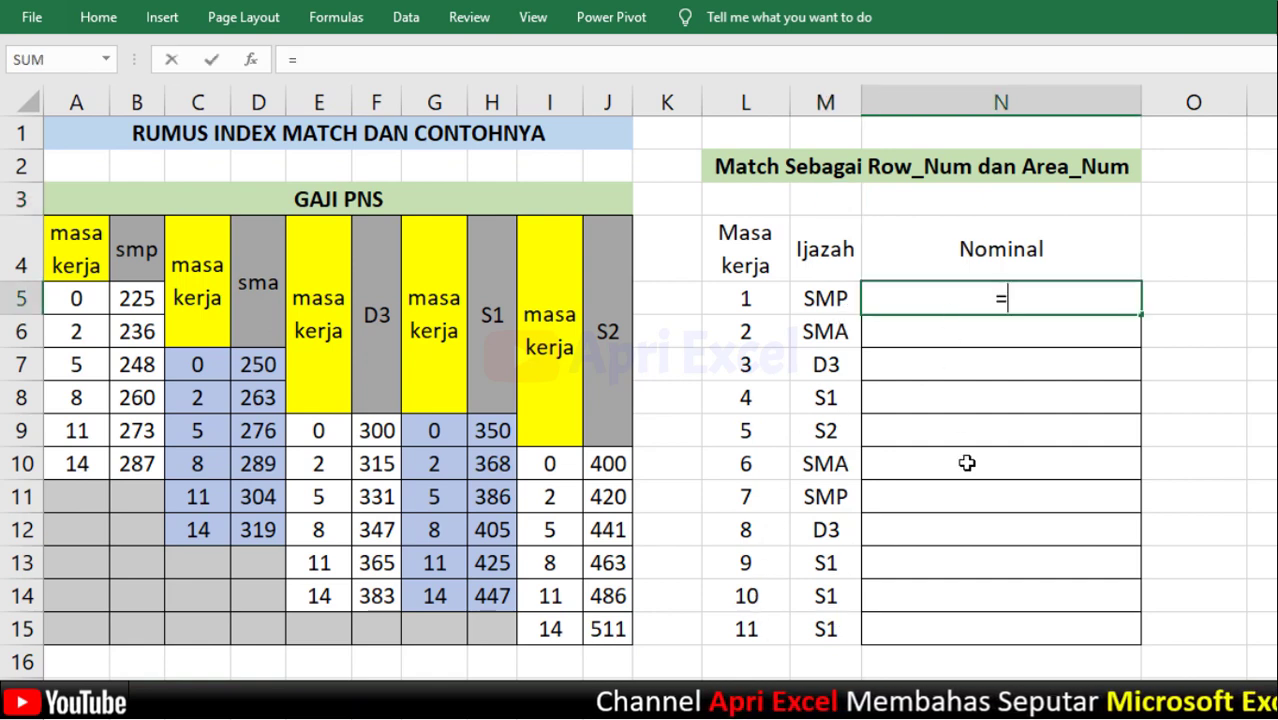
type("index(")
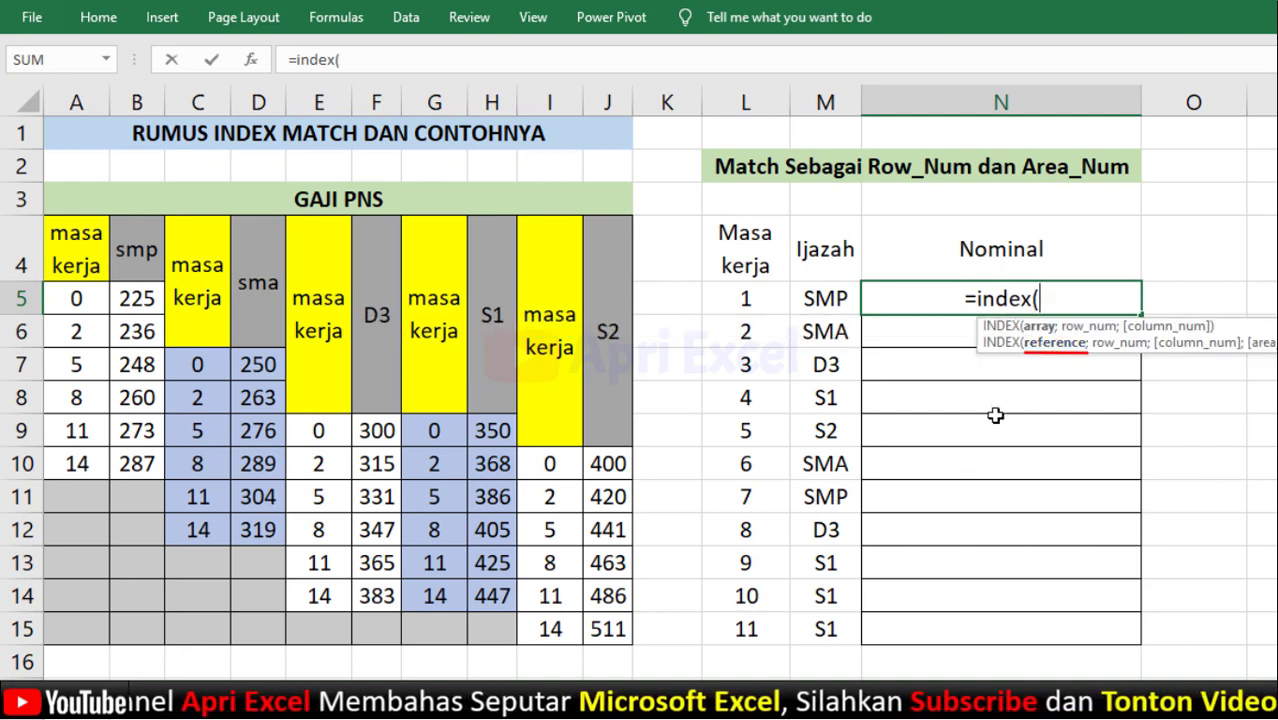
type("(")
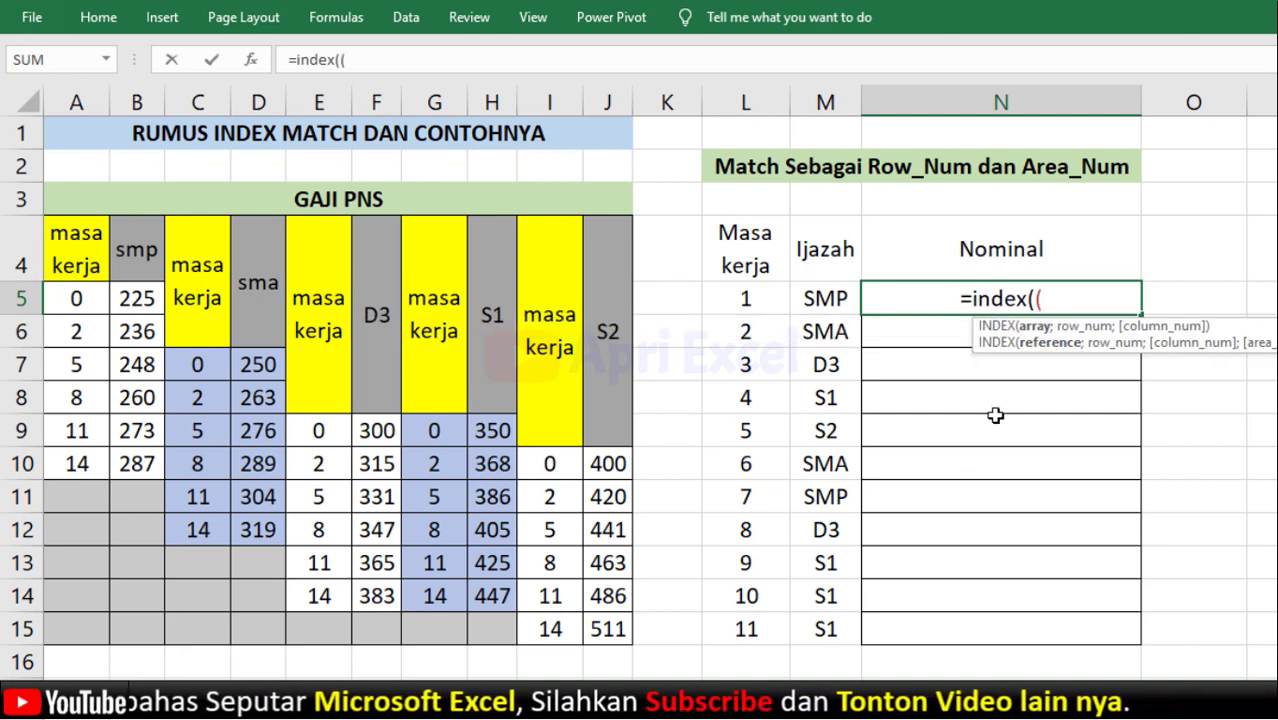
left_click_drag(90, 302, 150, 463)
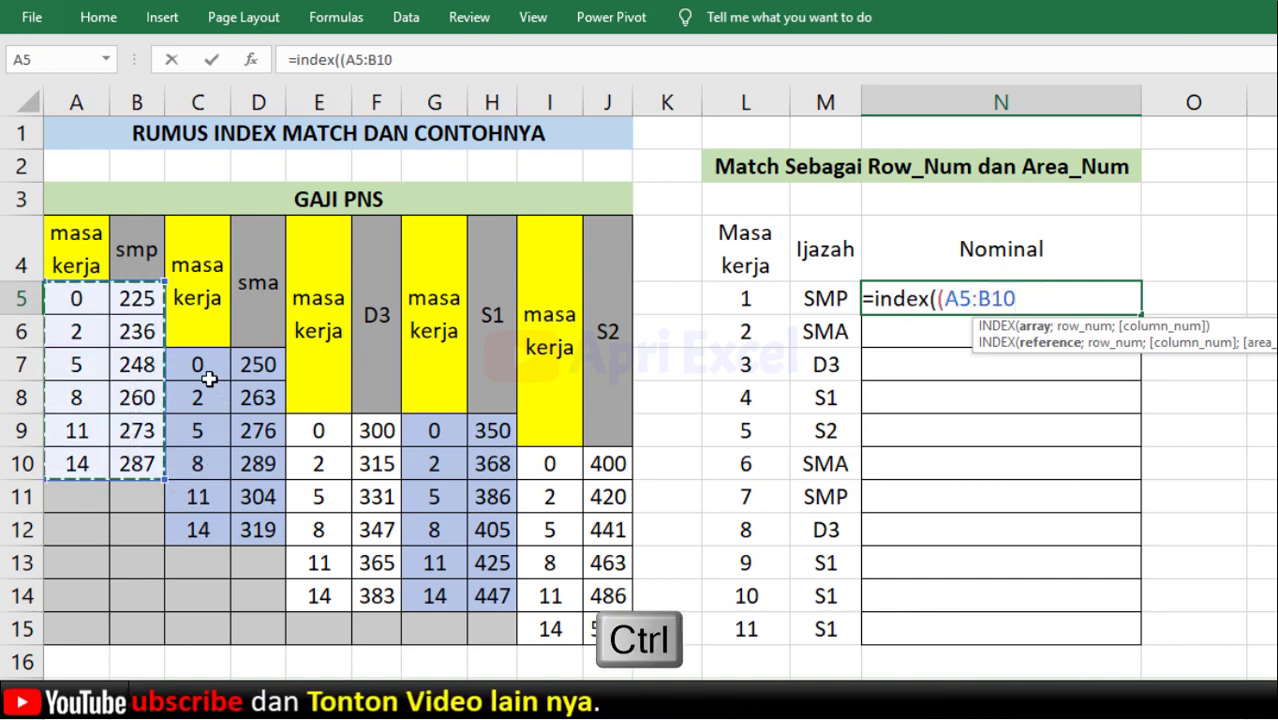
left_click_drag(200, 370, 262, 527)
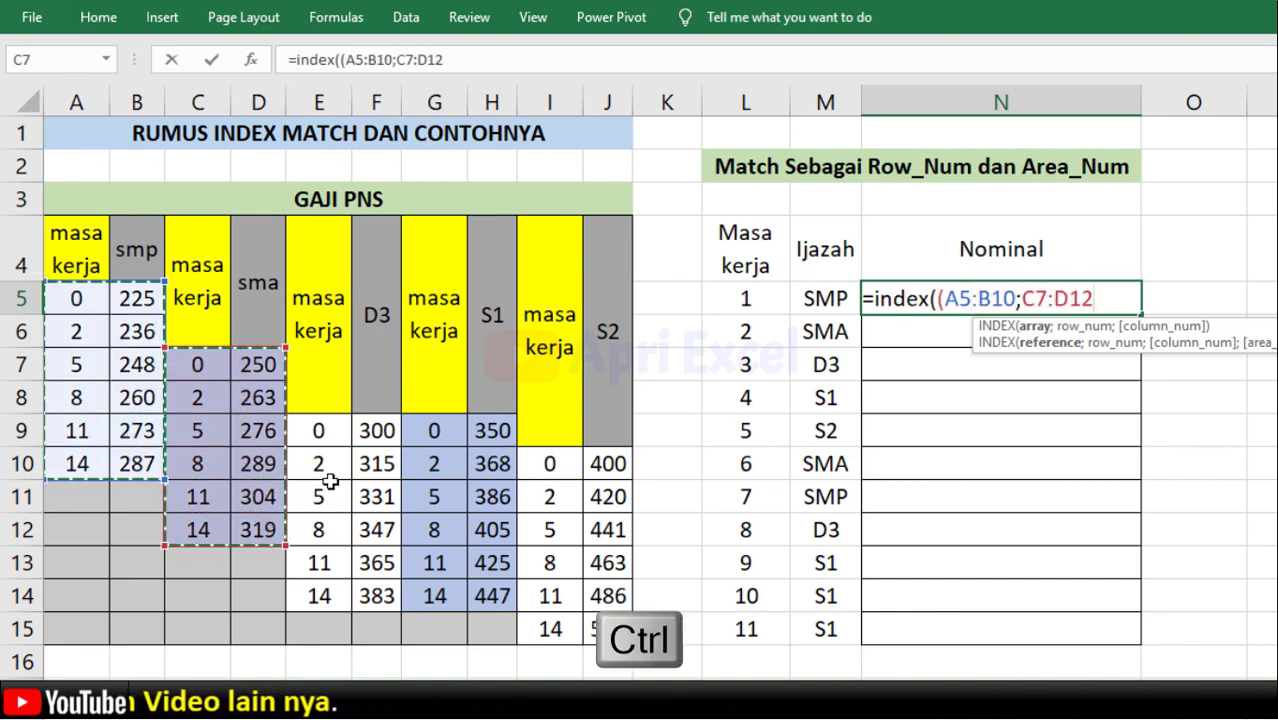
left_click_drag(320, 430, 383, 596)
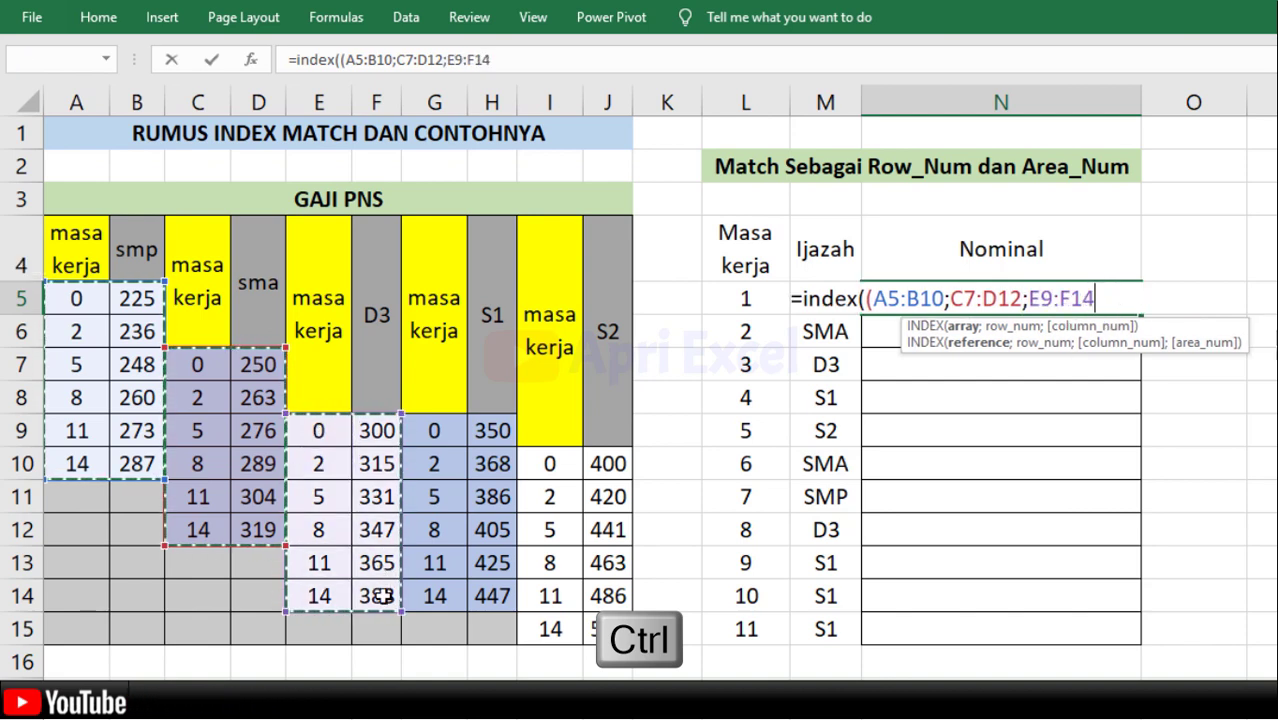
mouse_move(432, 435)
left_mouse_down()
mouse_move(490, 527)
mouse_move(498, 594)
left_mouse_up()
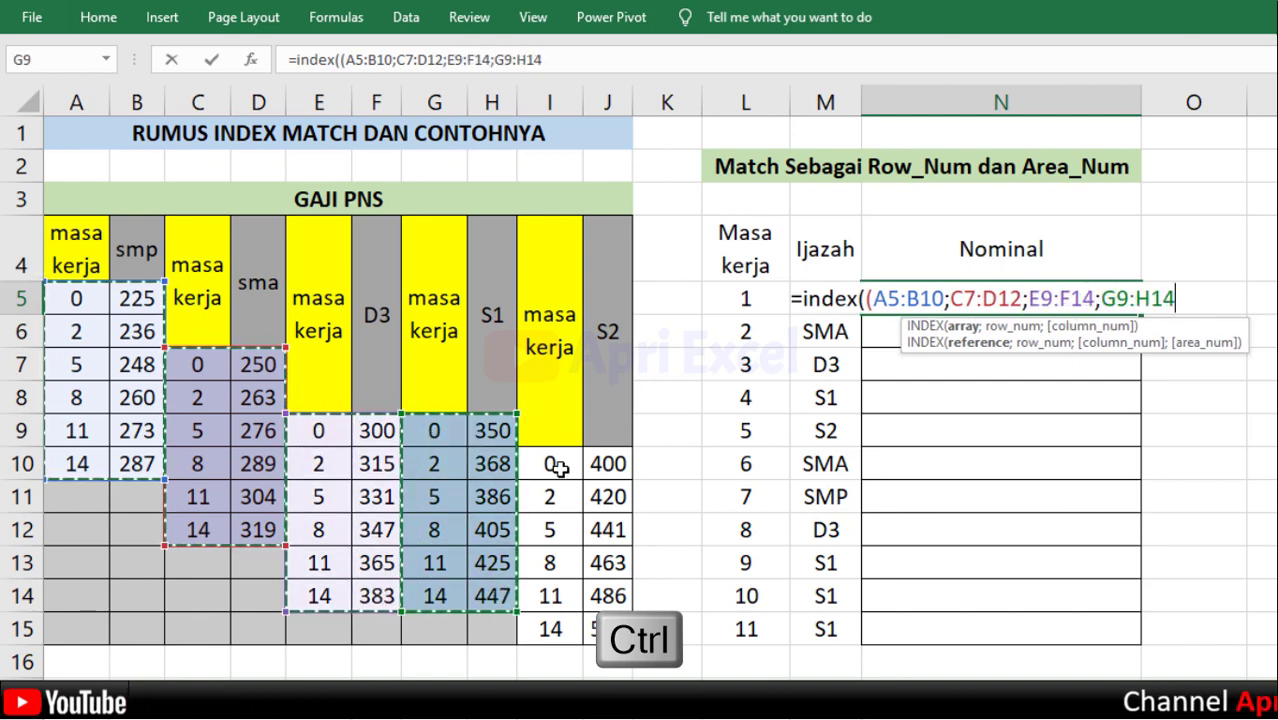
left_click_drag(557, 468, 605, 628)
type(");")
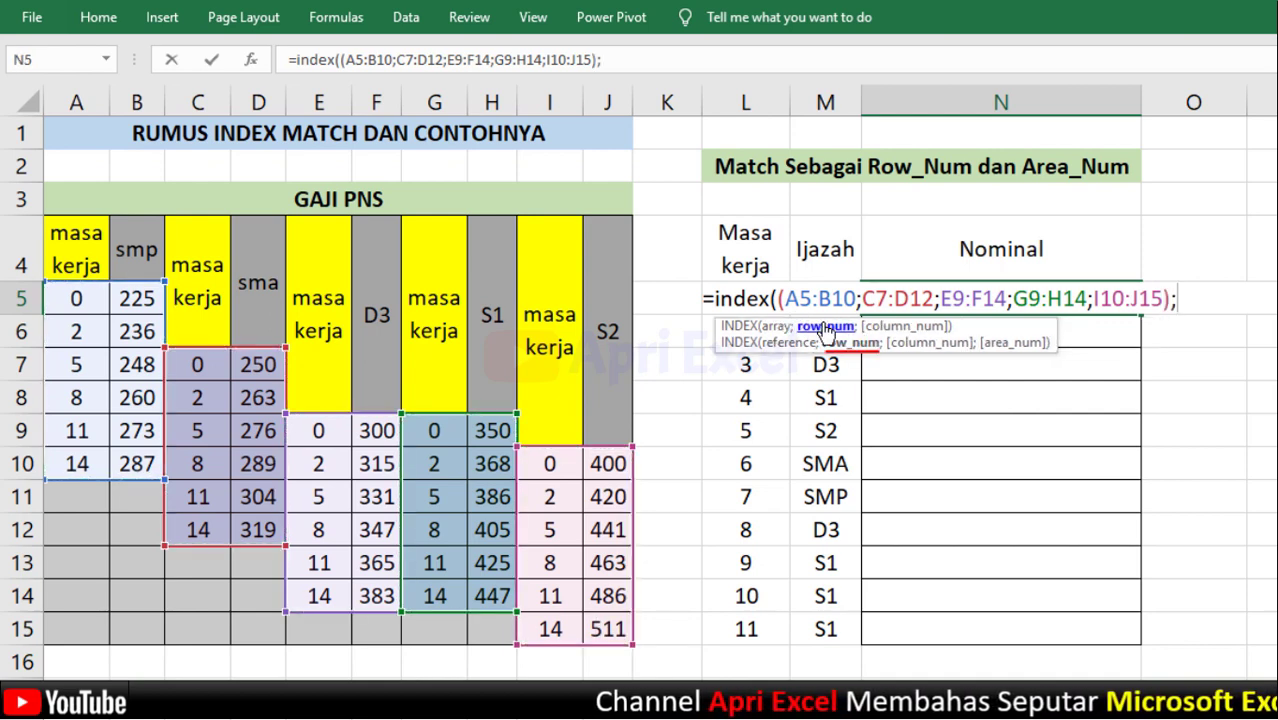
type("2")
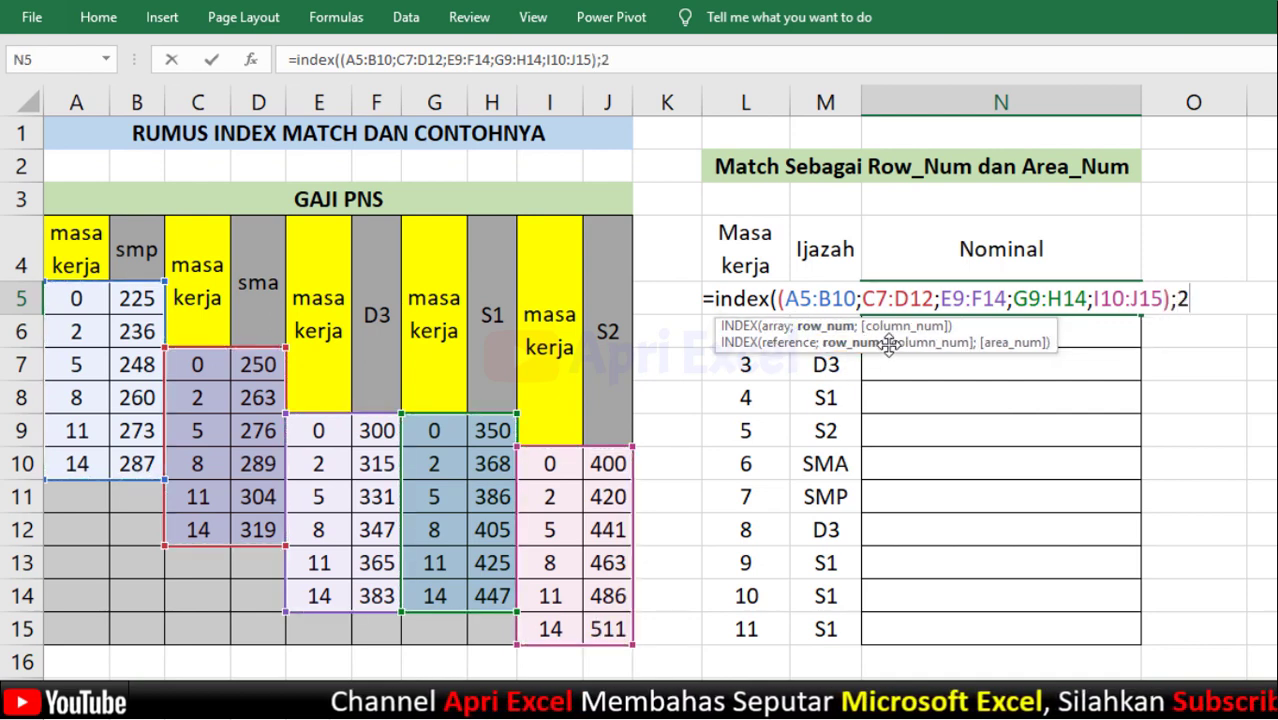
type(";2")
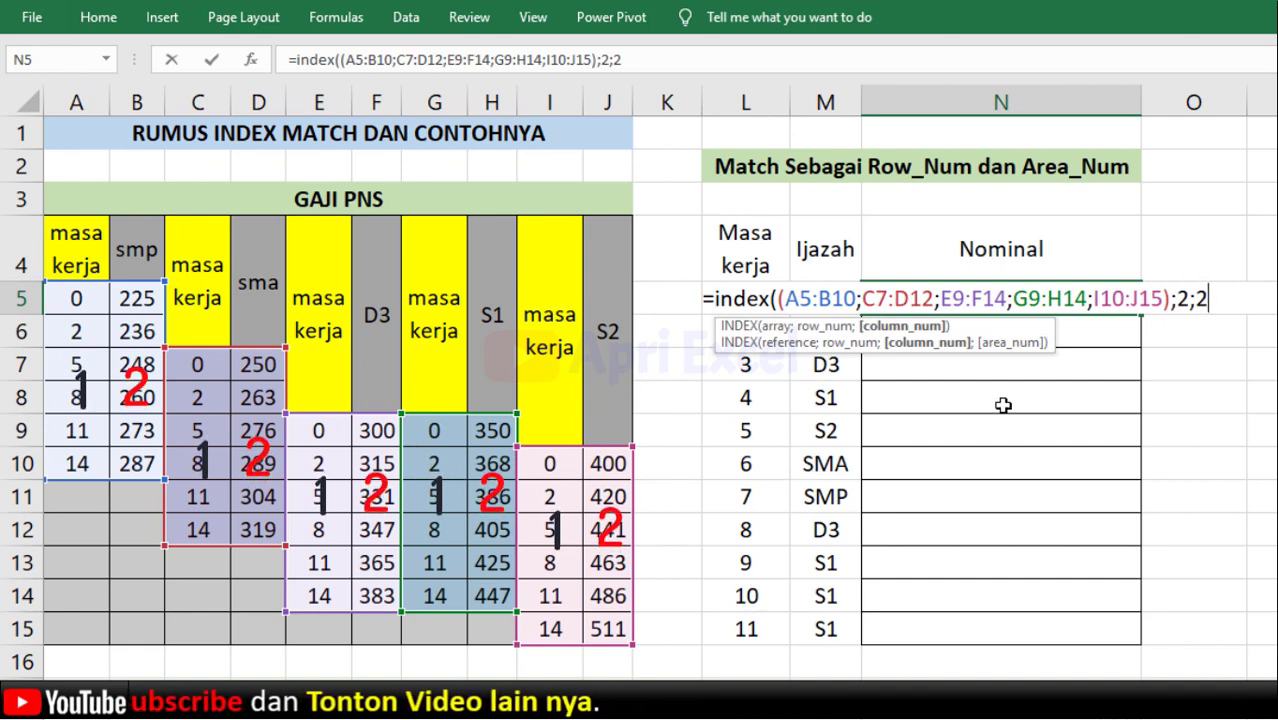
type(";3)")
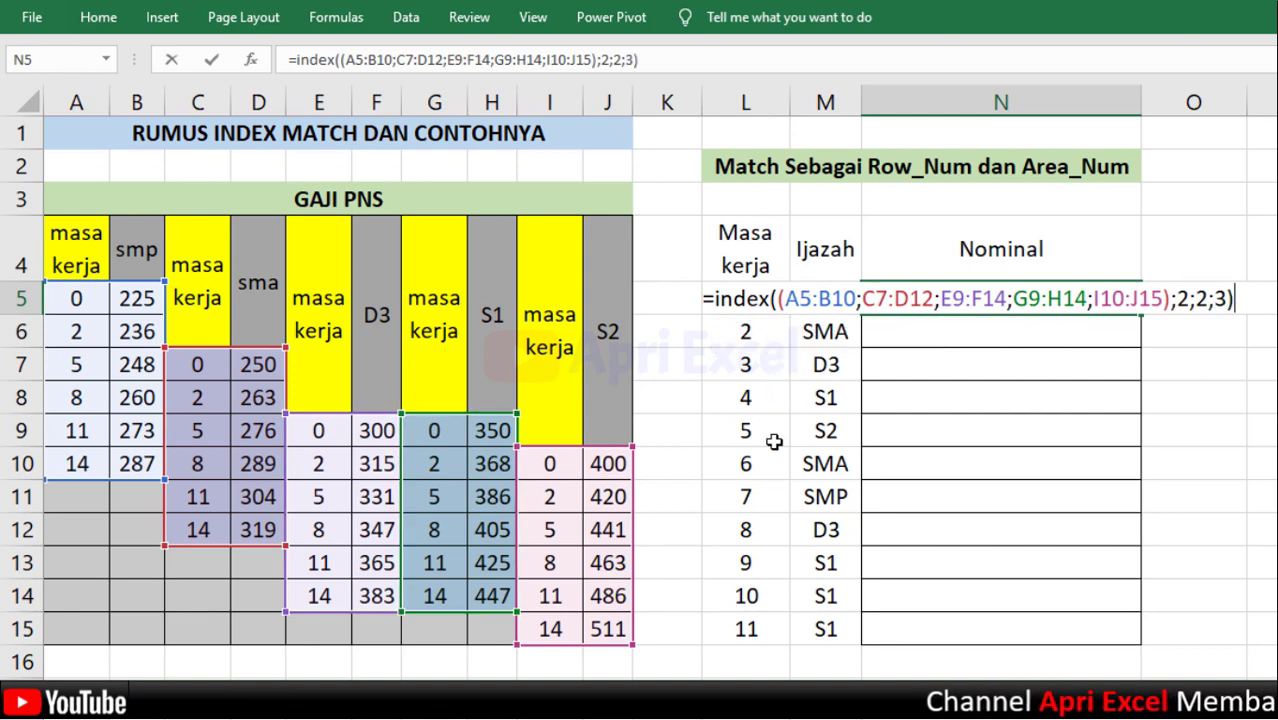
key("Return")
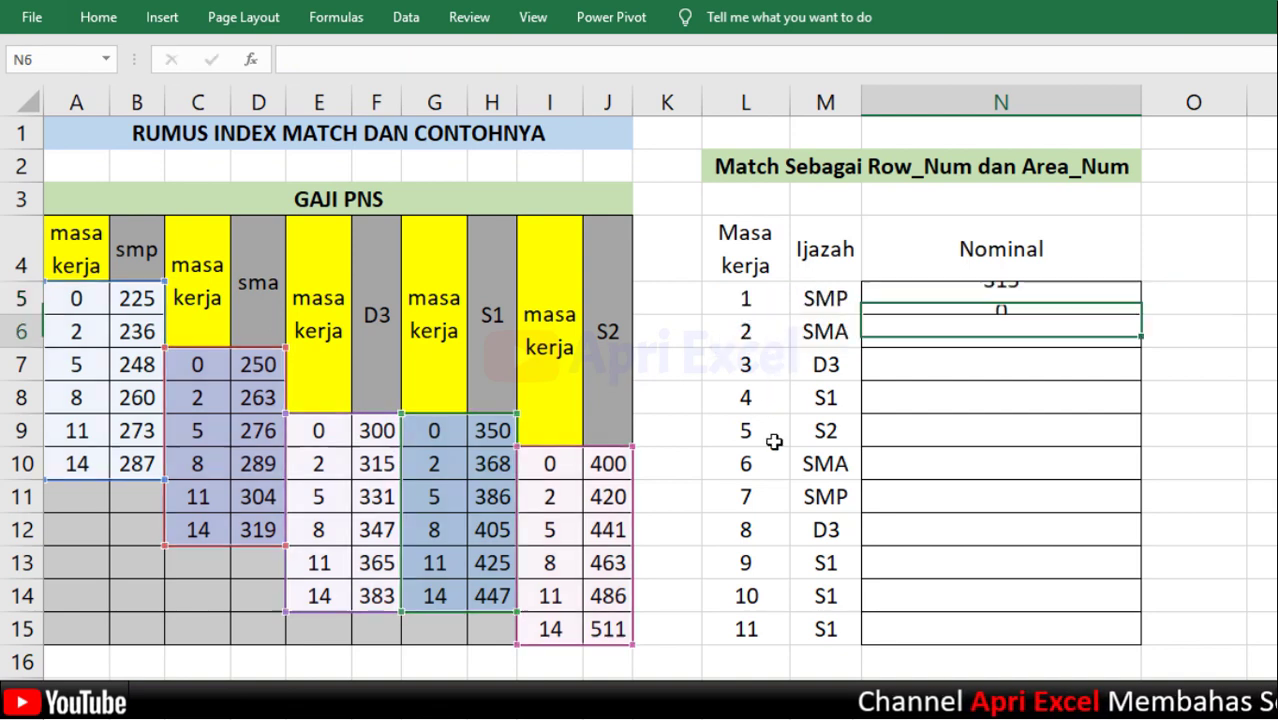
Reopen N5's formula to inspect its row_num argument 2, leaving it unchanged.
double_click(896, 312)
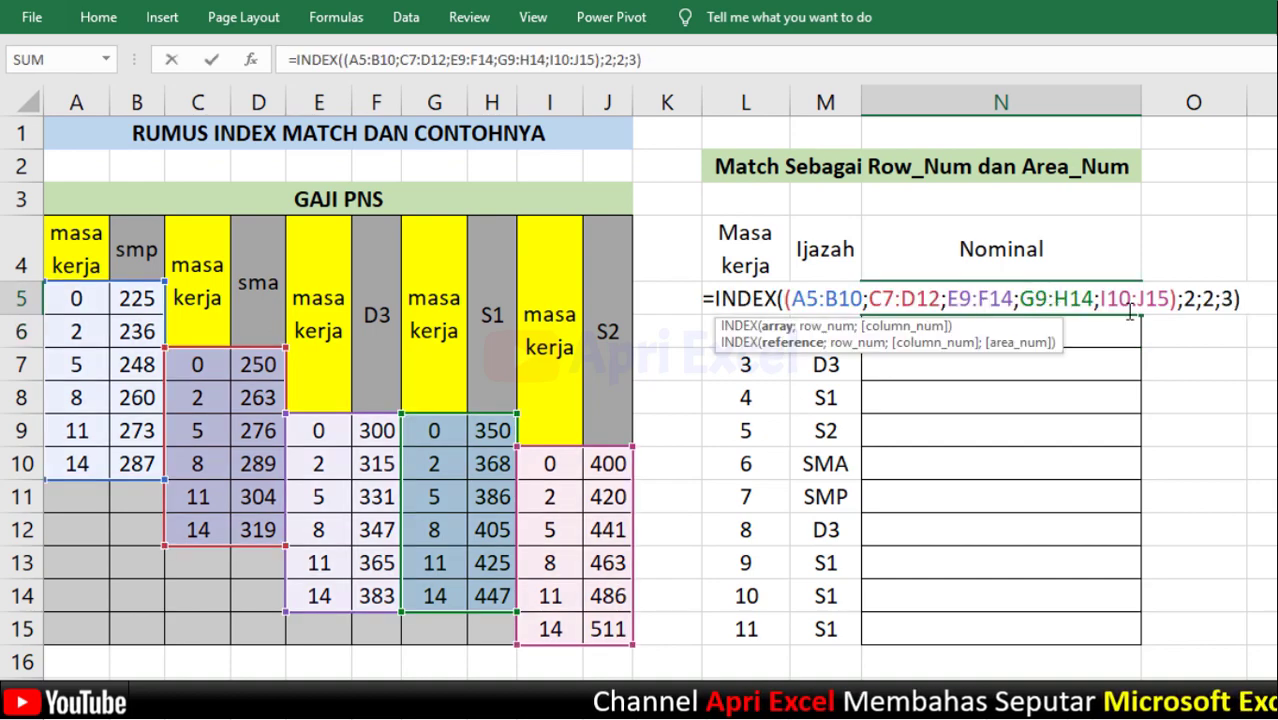
left_click(812, 327)
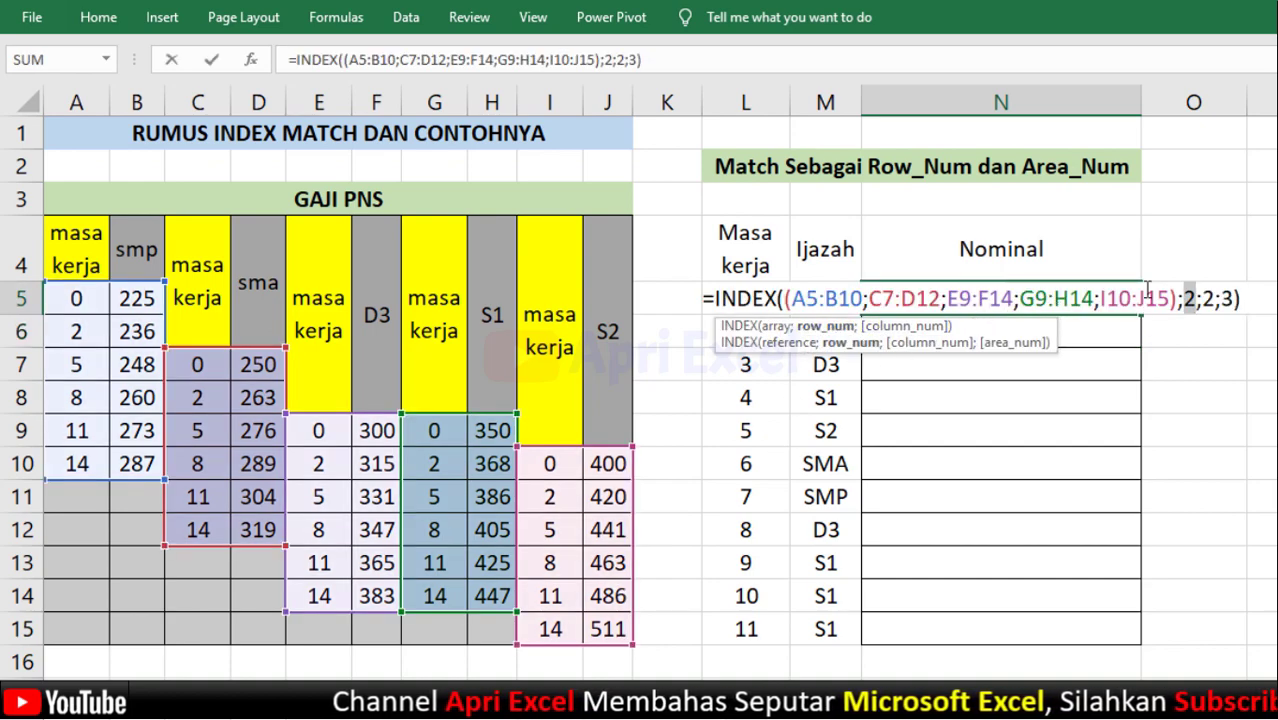
key("Escape")
Enter helper =MATCH(L5;A5:A10;1) in O5, returning 1, and copy its expression.
left_click(1030, 288)
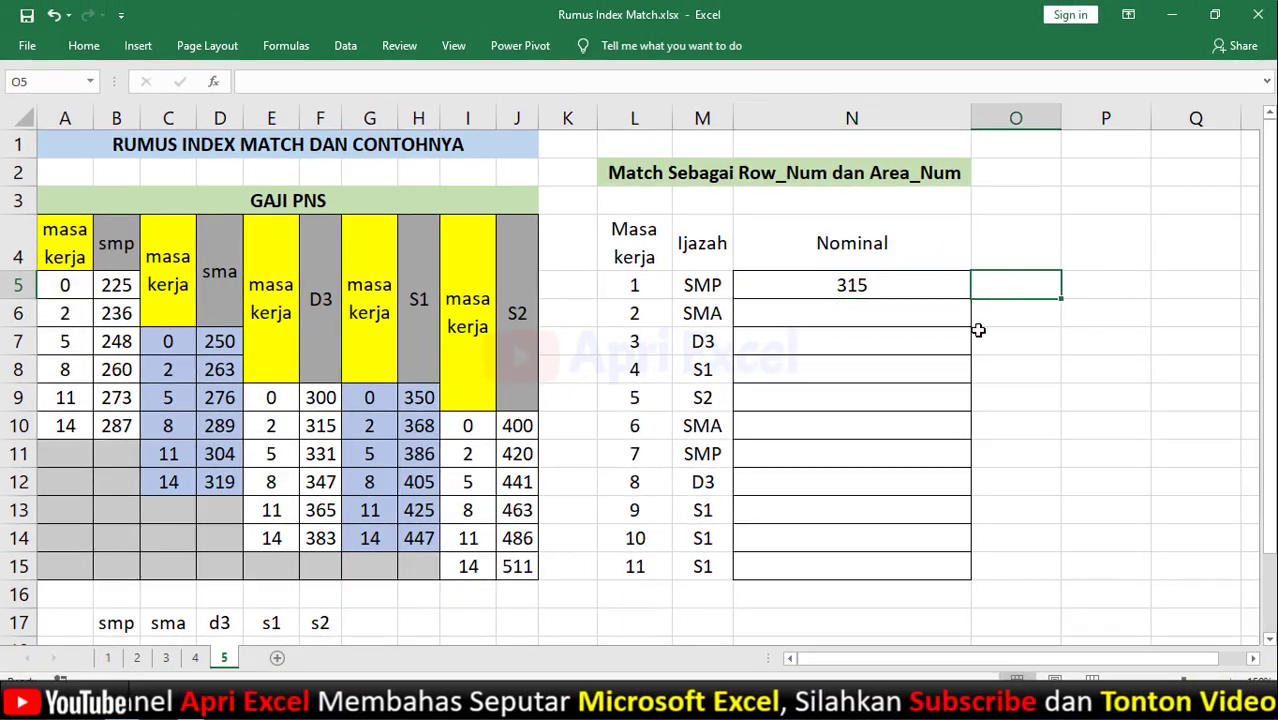
type("=match")
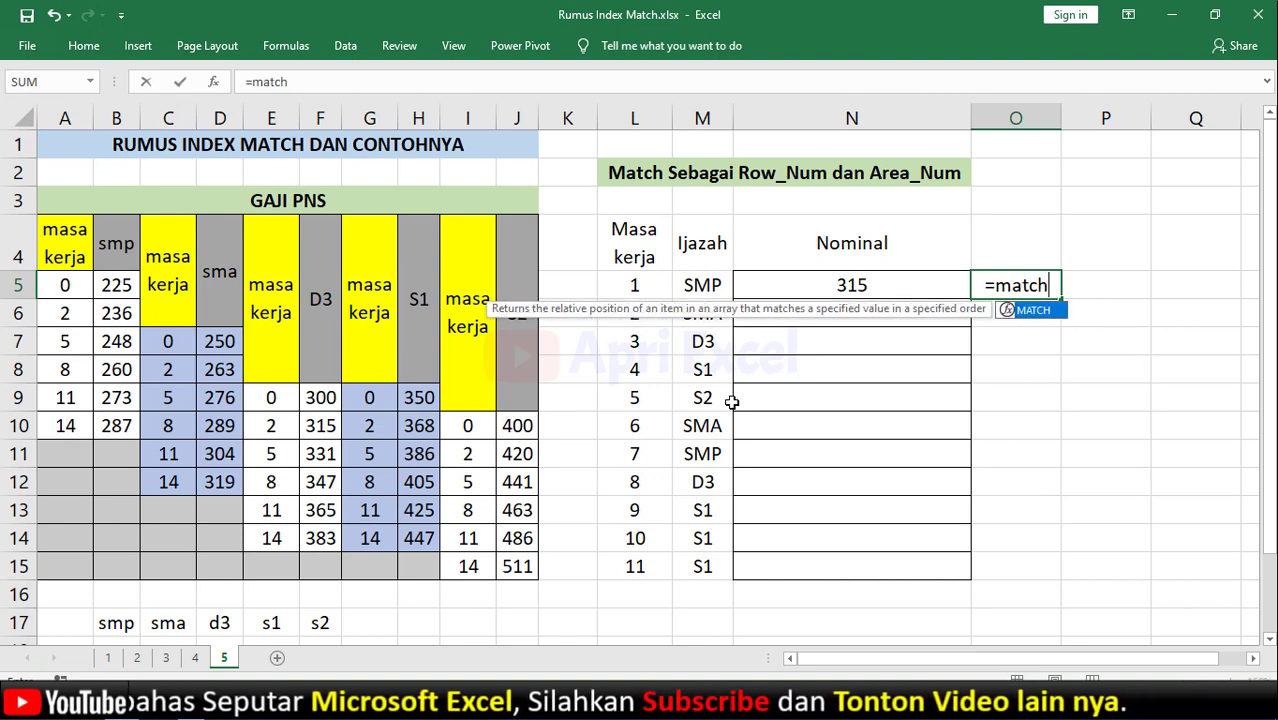
type("(")
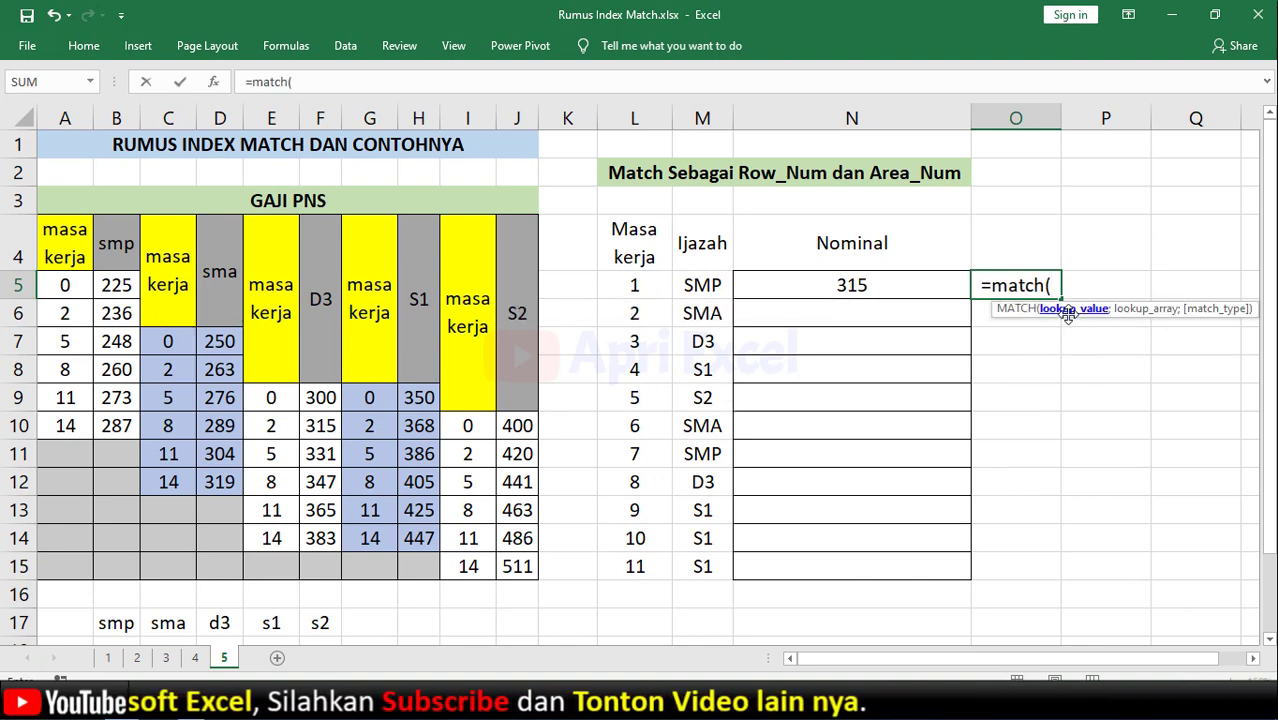
left_click(636, 284)
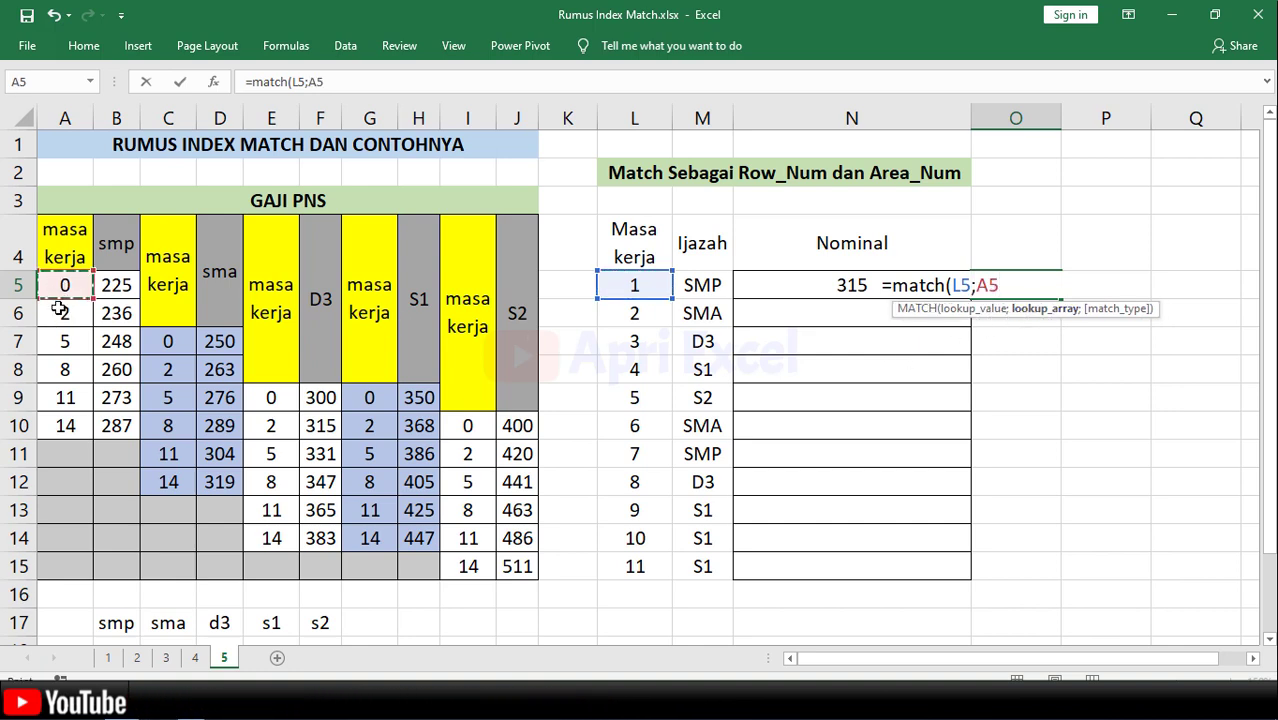
type(";")
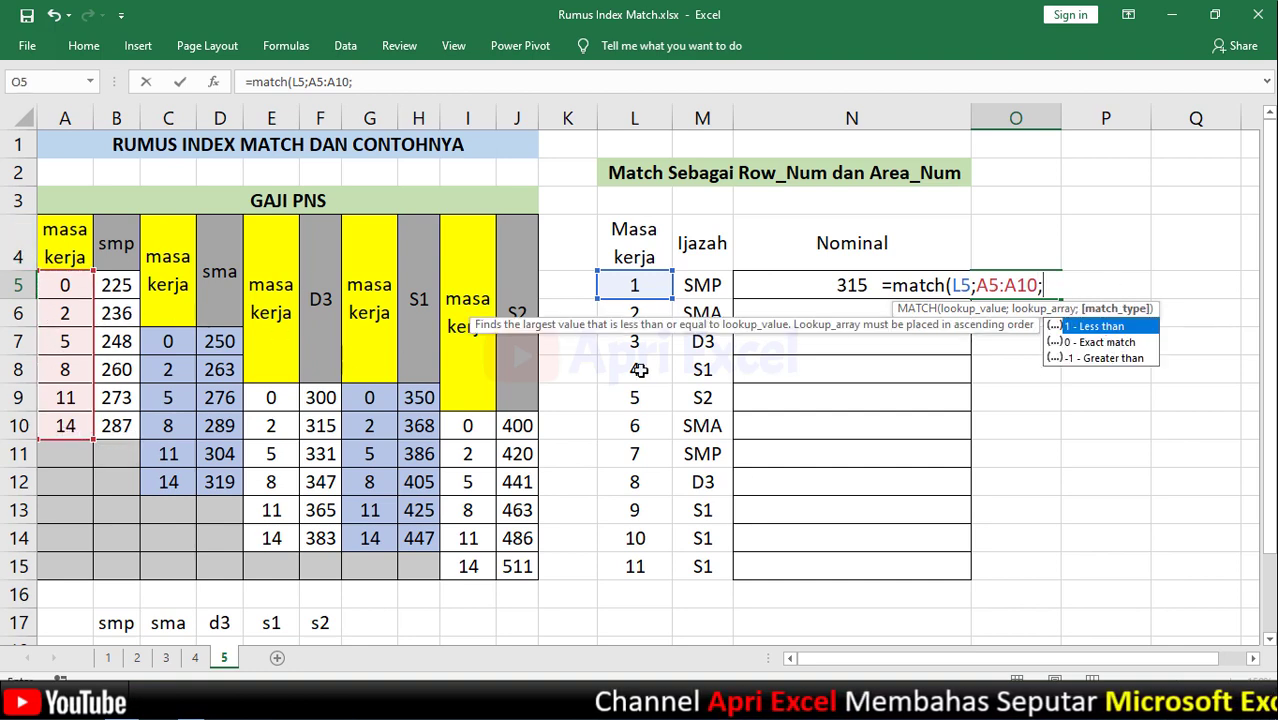
double_click(1070, 326)
type(")")
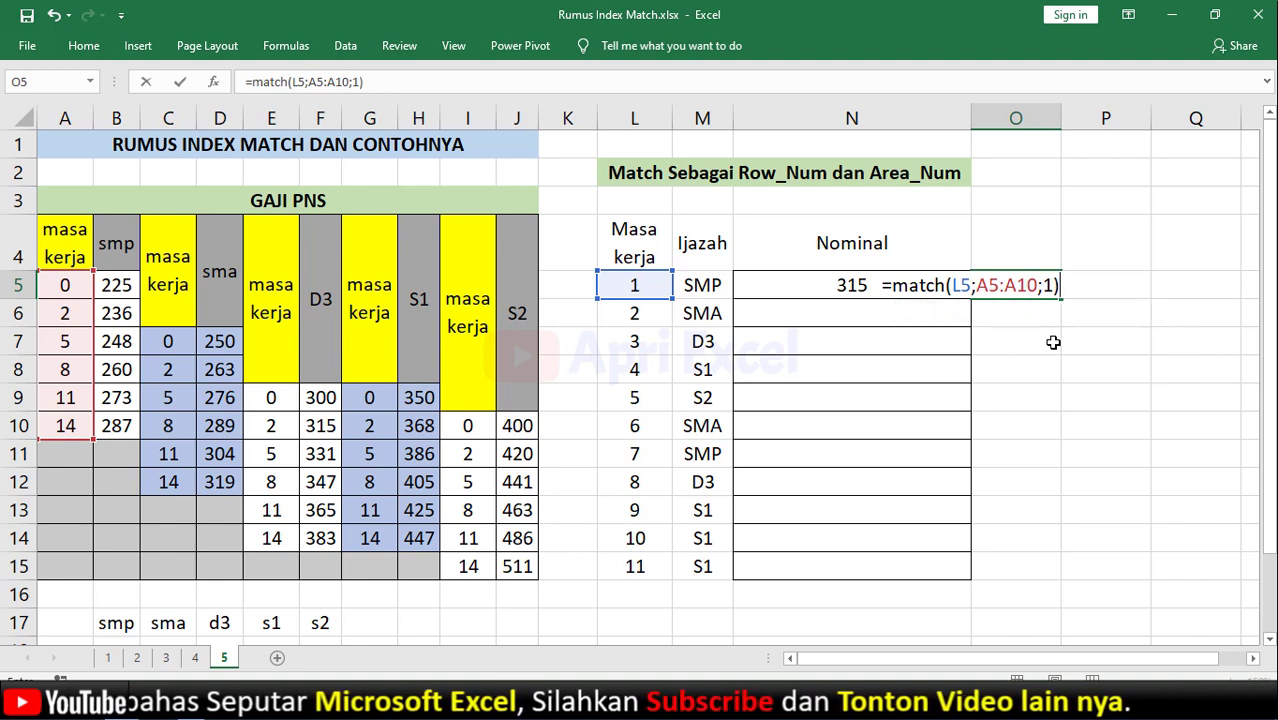
key("Return")
double_click(1050, 285)
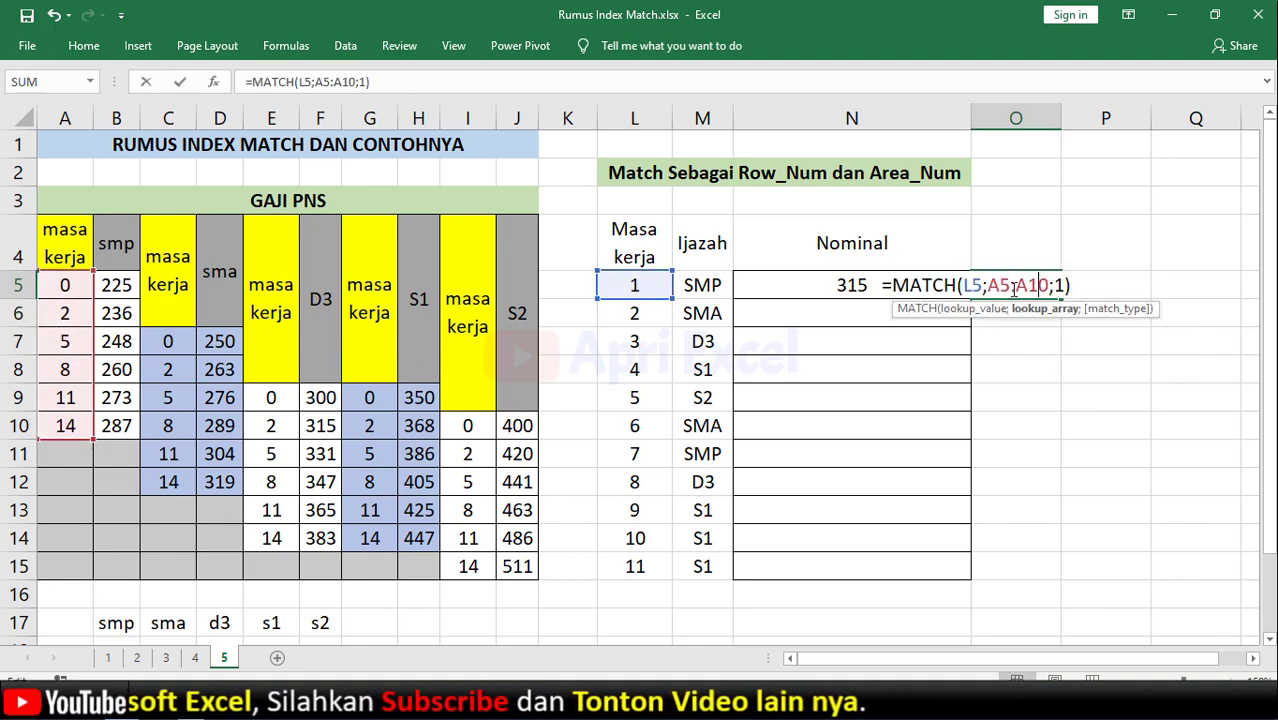
key("Escape")
Replace N5's row_num 2 with the MATCH expression, so Nominal shows 300.
double_click(908, 286)
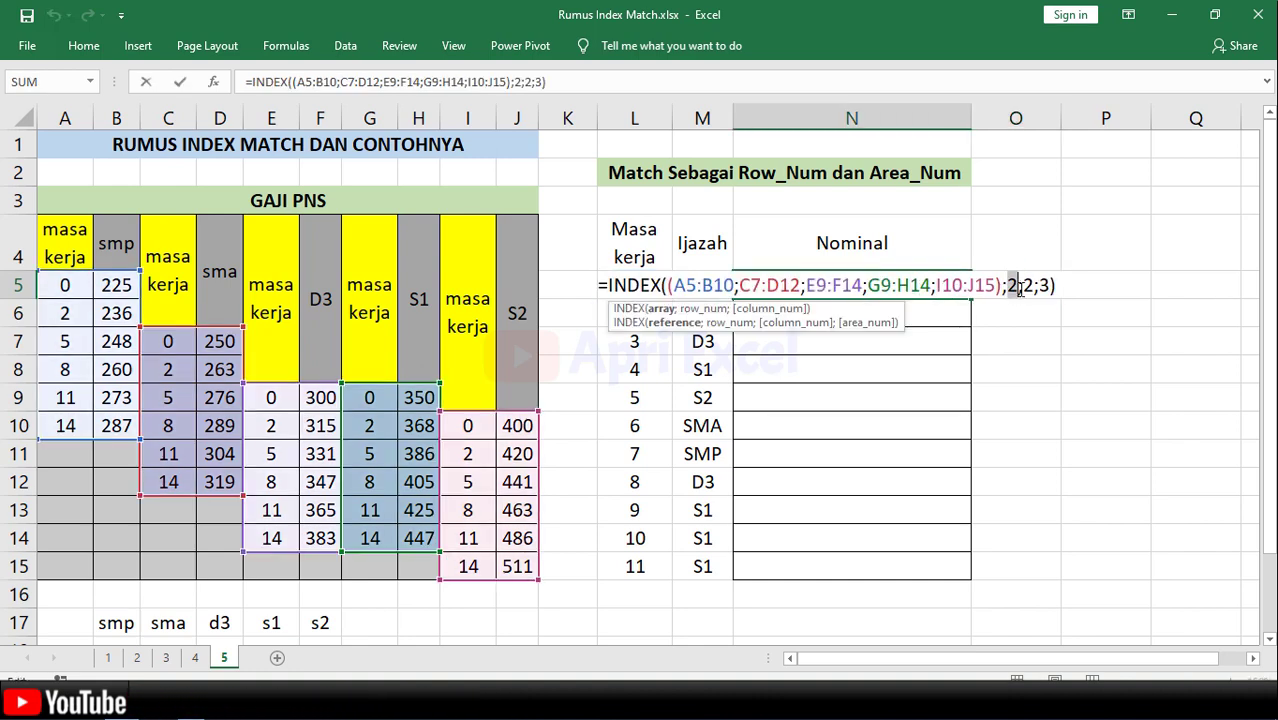
key("ctrl+v")
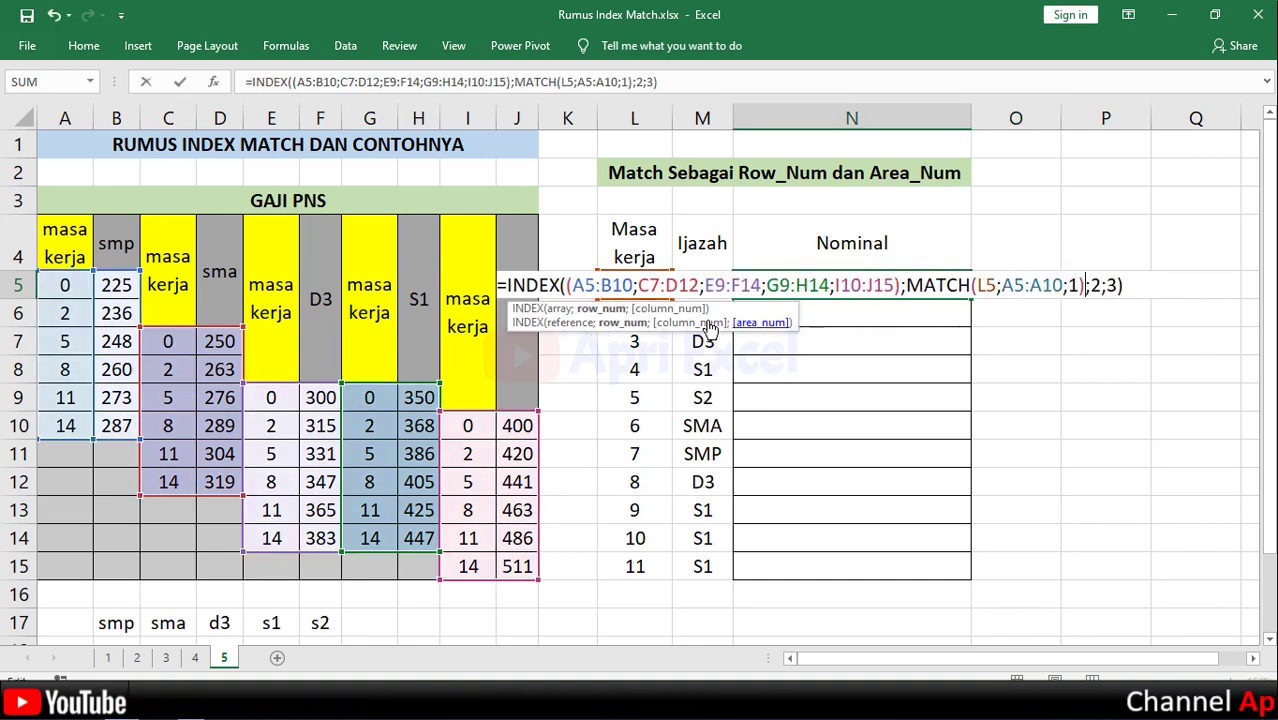
left_click(686, 322)
left_click(757, 323)
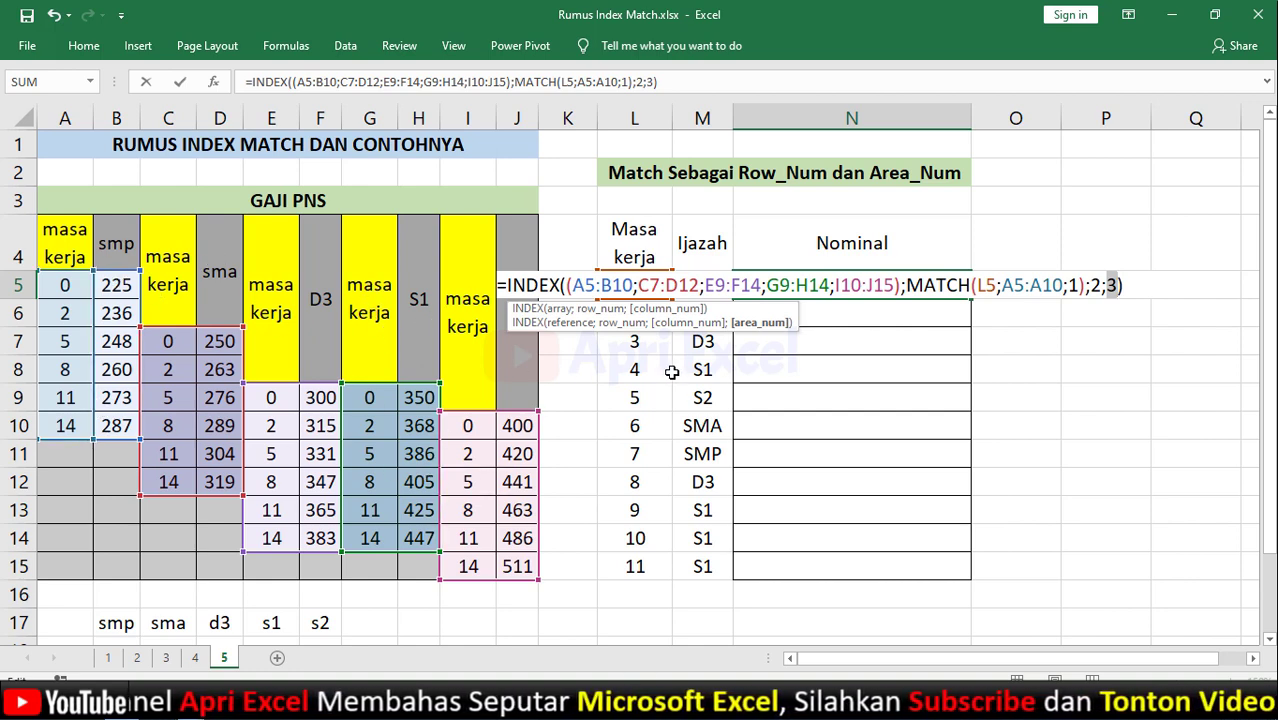
key("Return")
Enter =MATCH(M5;B17:F17;0) in helper cell O5, which returns 1.
left_click(1010, 284)
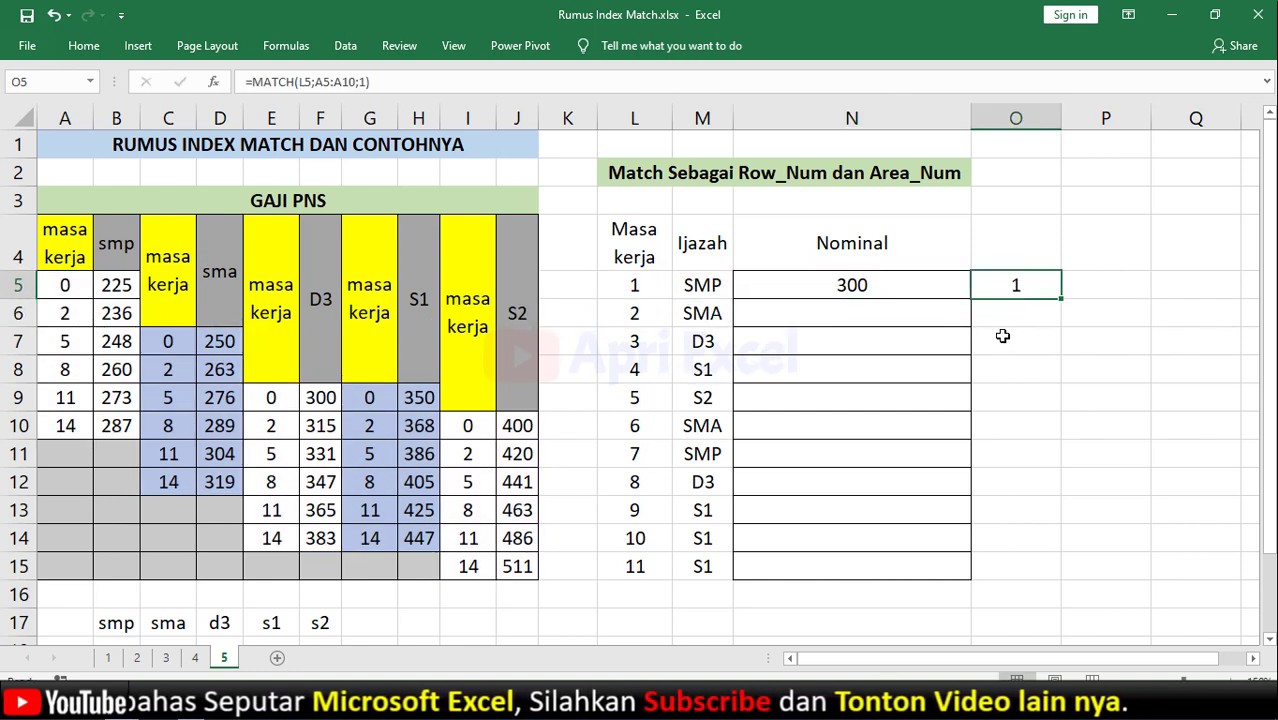
type("=match")
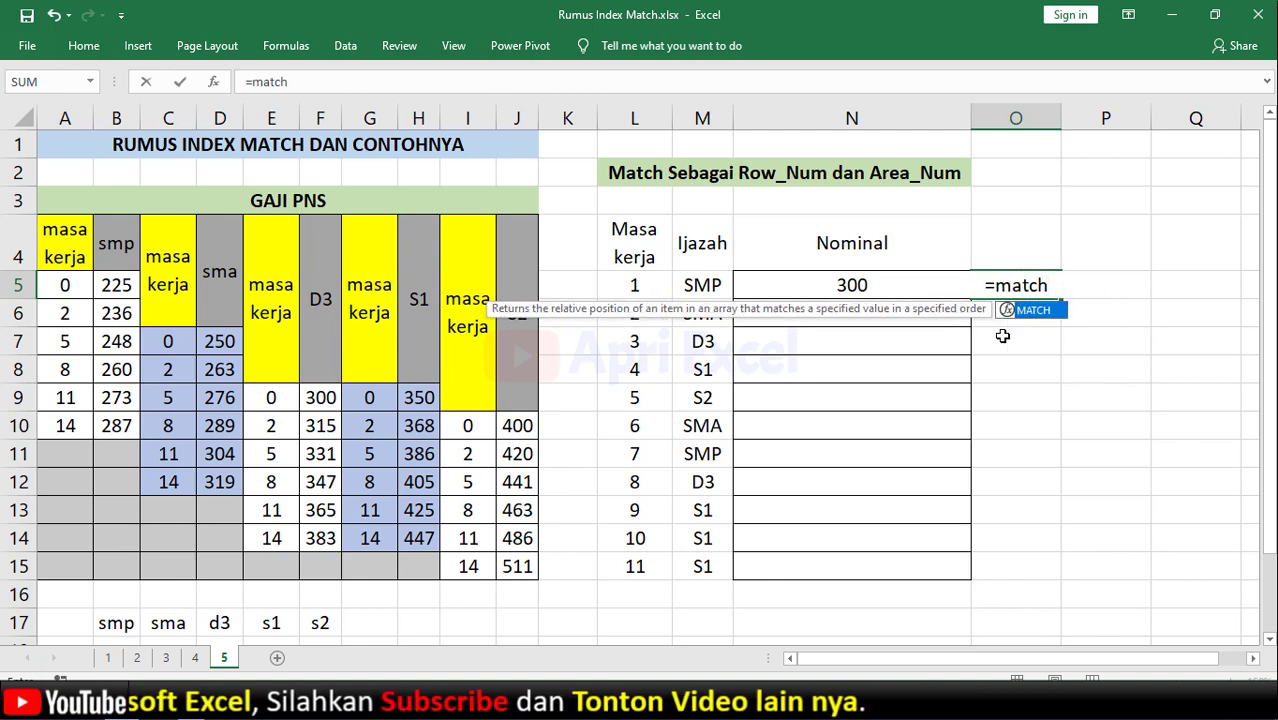
type("(")
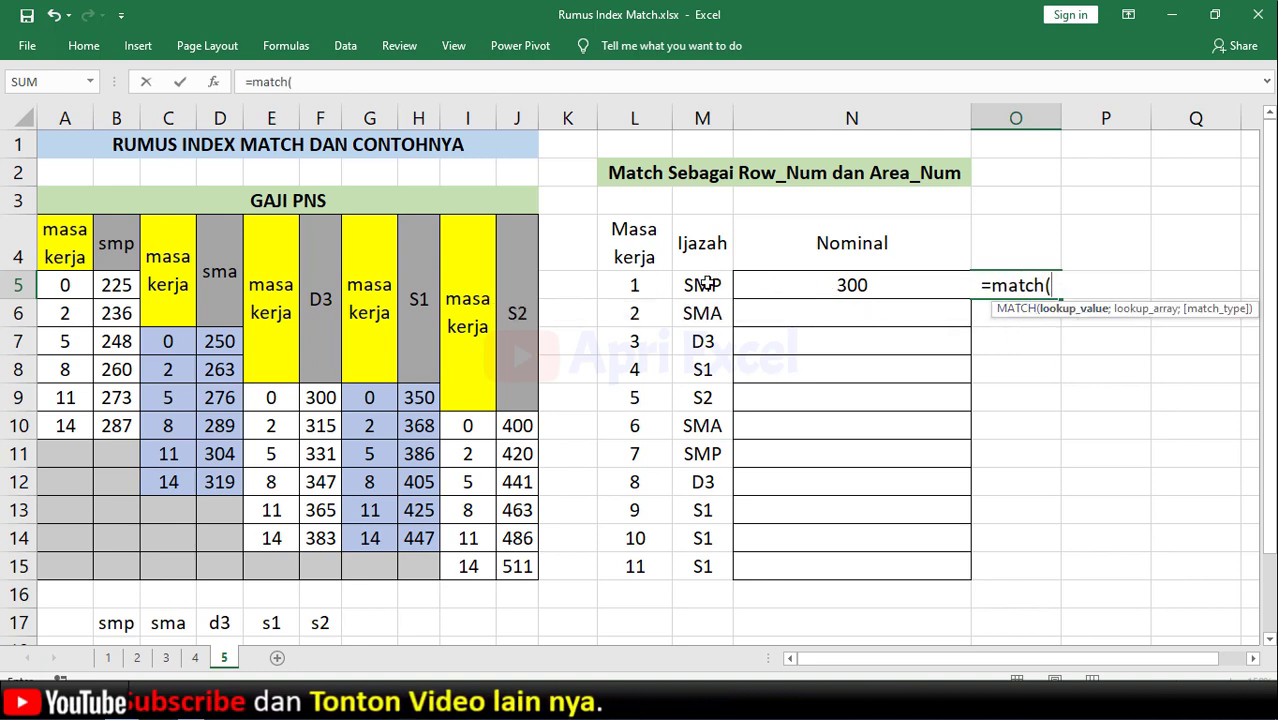
left_click(707, 285)
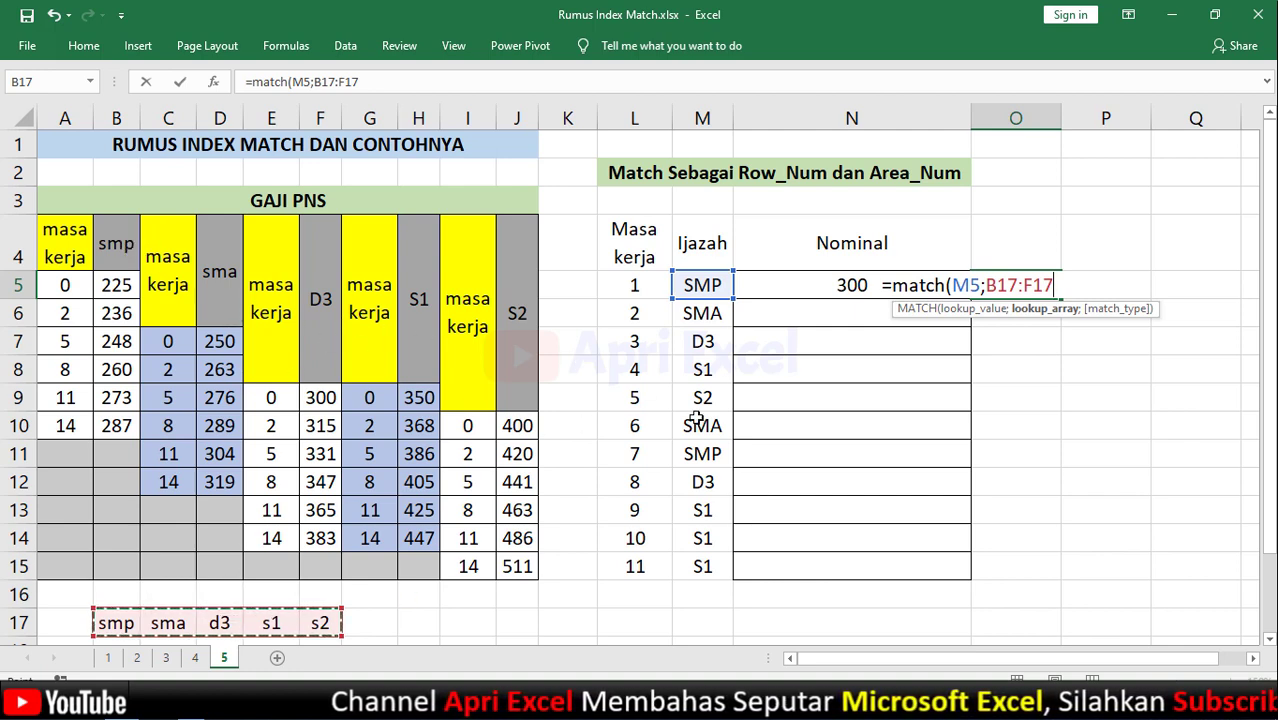
type(";")
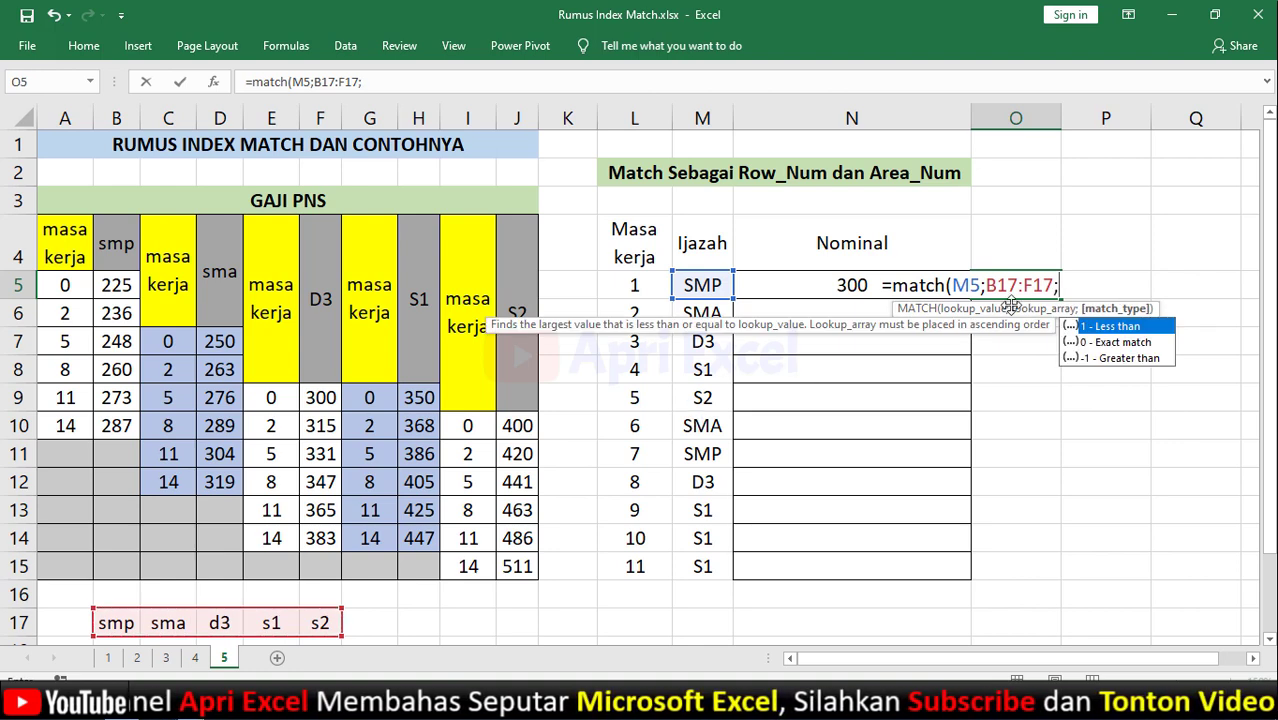
double_click(1085, 340)
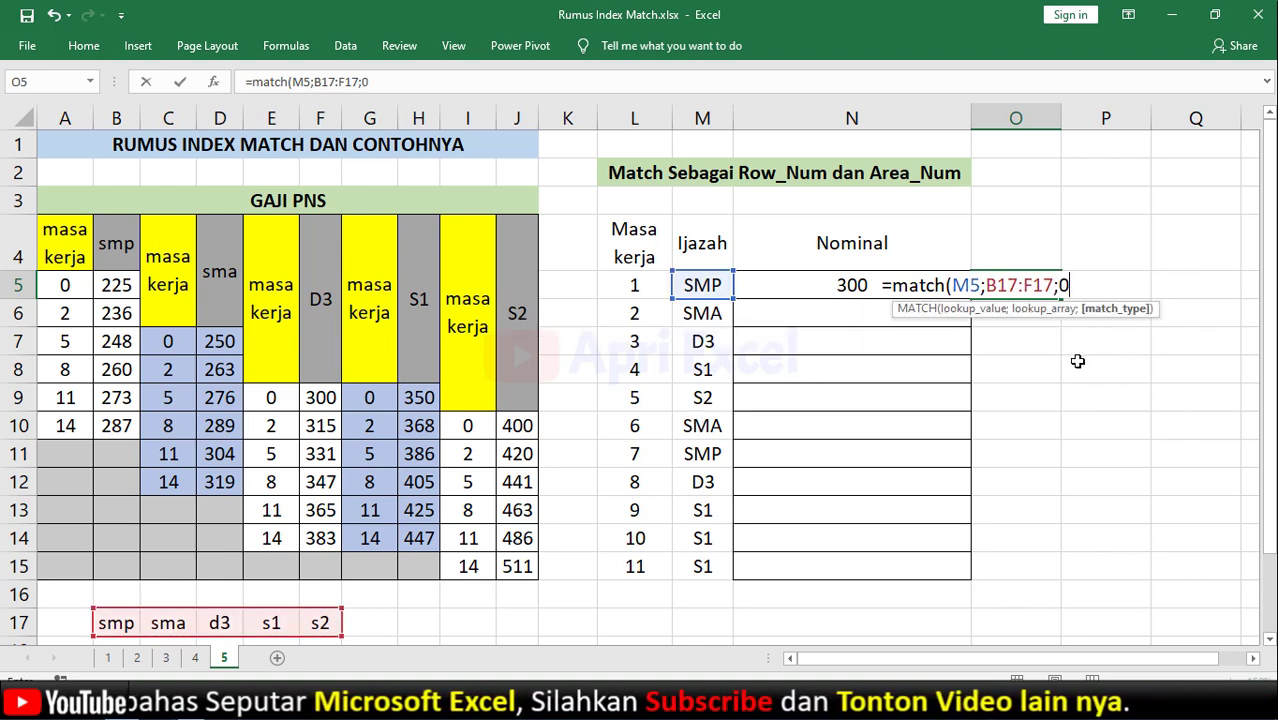
type(")")
key("Return")
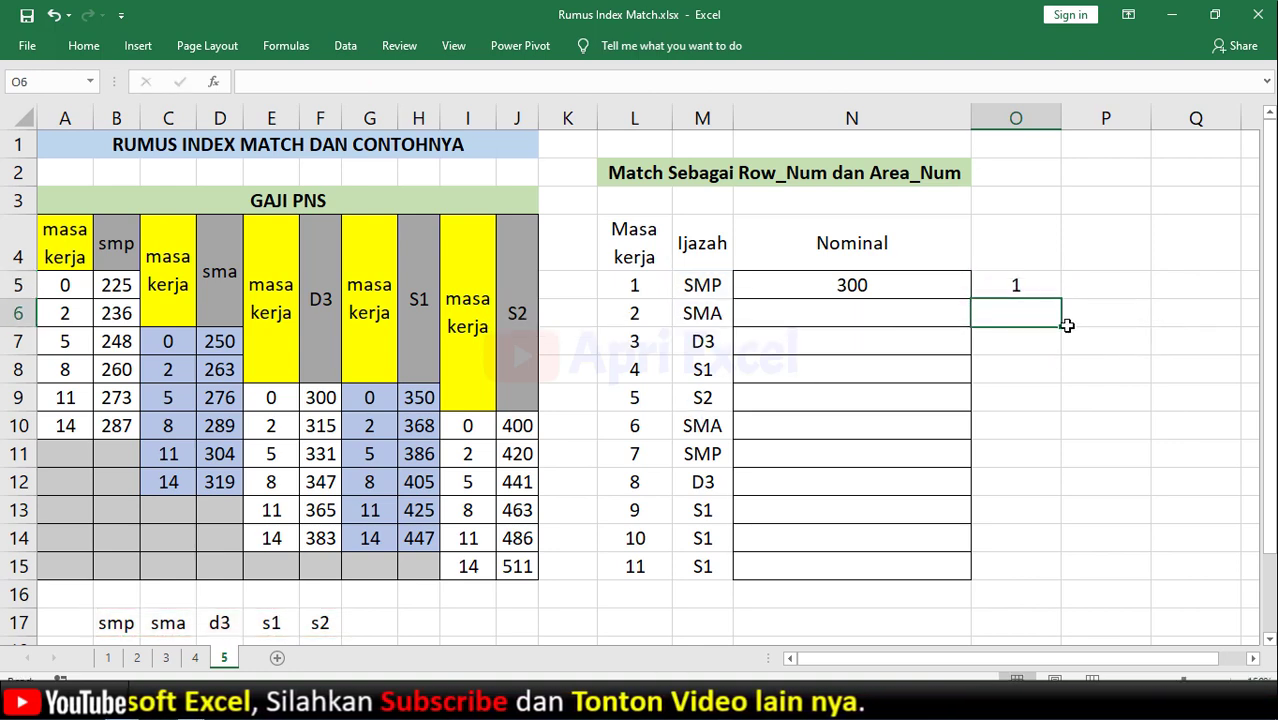
Replace area_num 3 in N5's INDEX formula with the MATCH formula, so Nominal shows 225.
left_click(1055, 280)
double_click(1055, 285)
left_click_drag(1086, 285, 881, 289)
key("ctrl+c")
key("Escape")
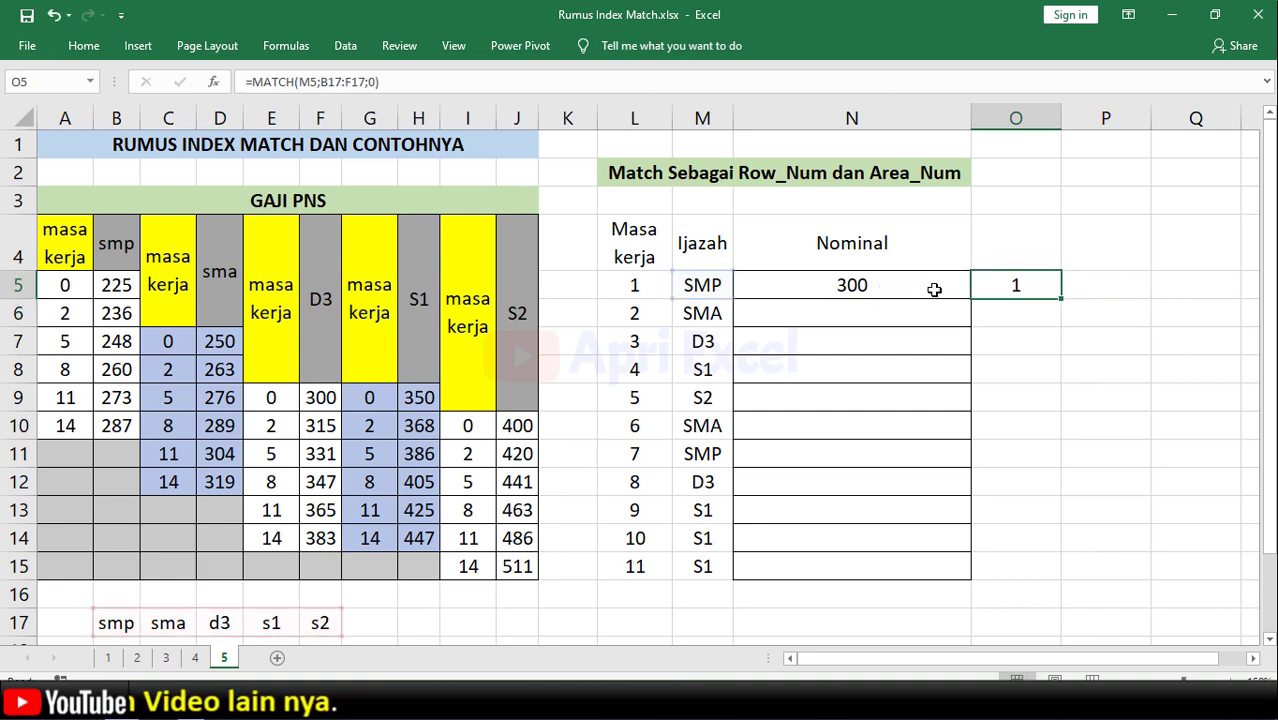
double_click(902, 284)
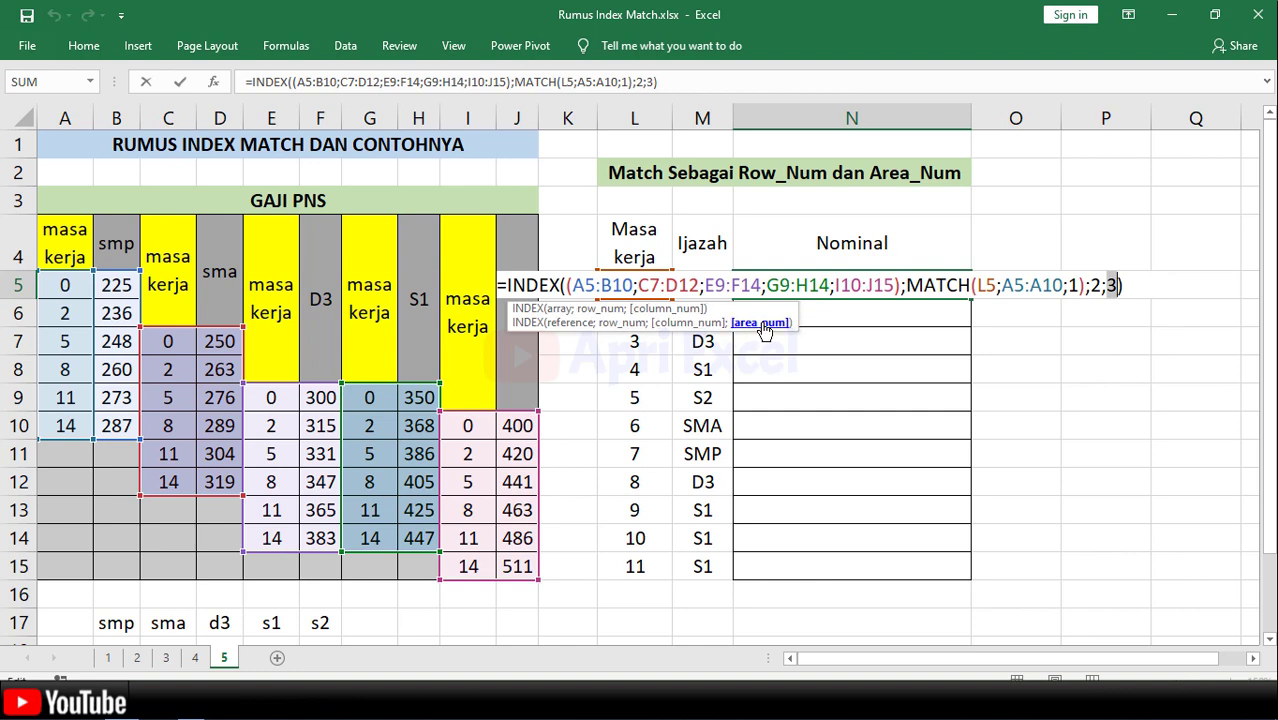
key("ctrl+v")
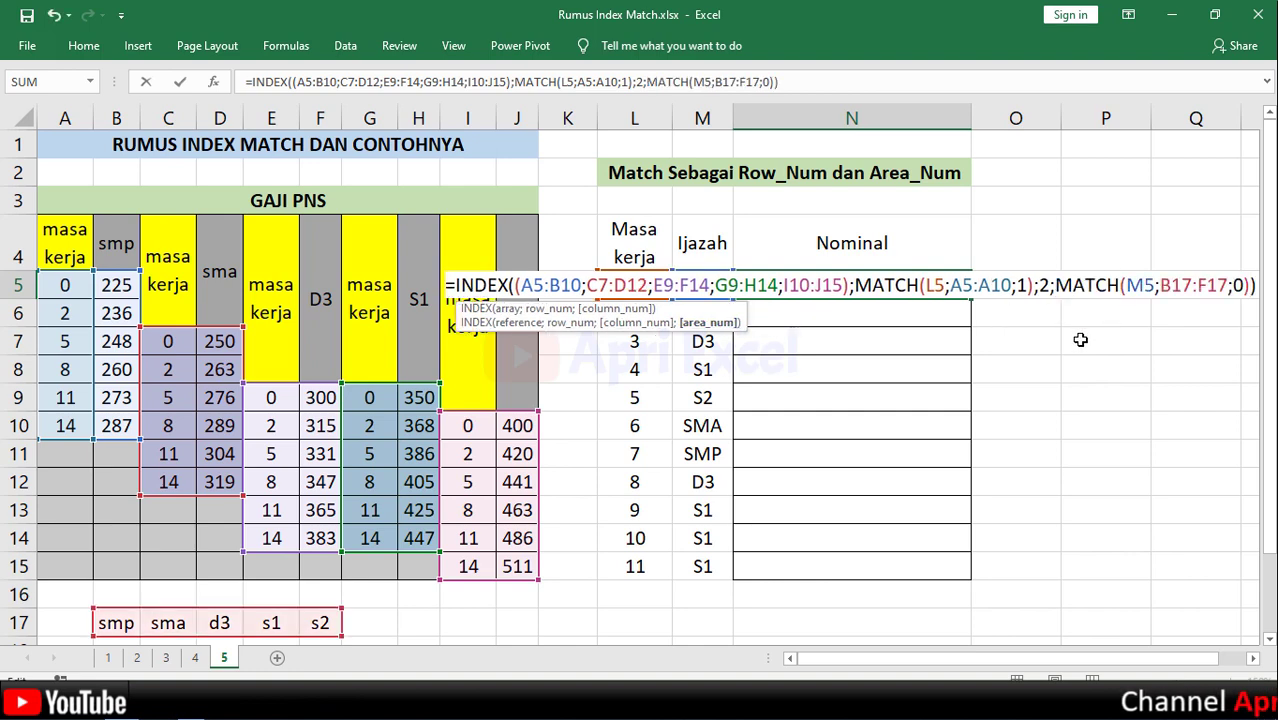
key("Return")
left_click(1028, 300)
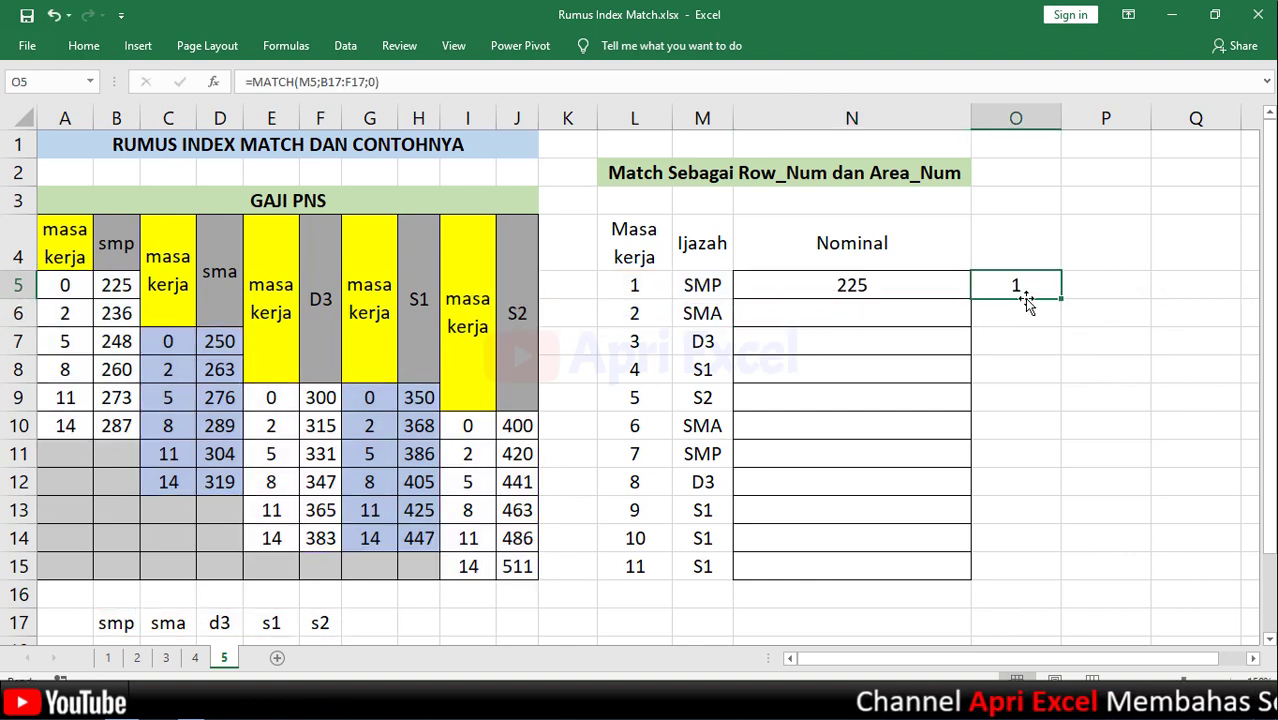
left_click(900, 285)
double_click(900, 285)
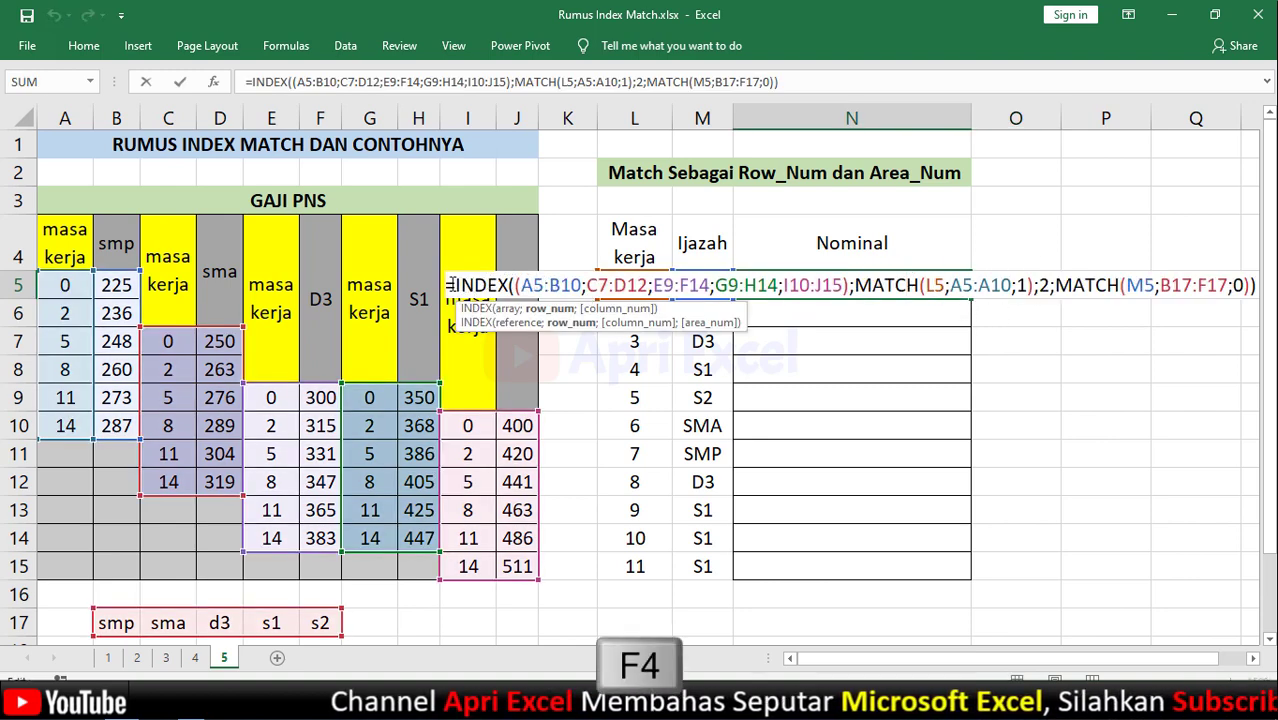
Make N5's formula references absolute with F4, keeping $L5 and $M5 row-relative.
left_click_drag(450, 285, 1256, 285)
key("F4")
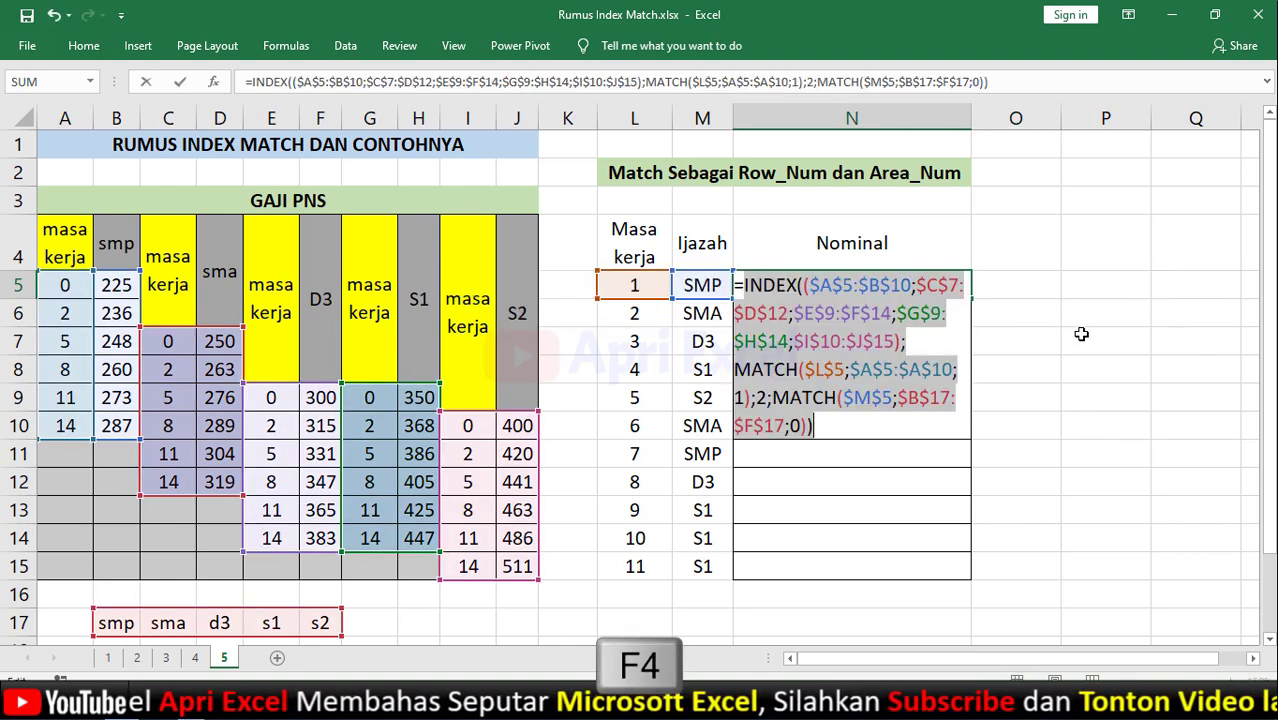
left_click(878, 313)
left_click(831, 372)
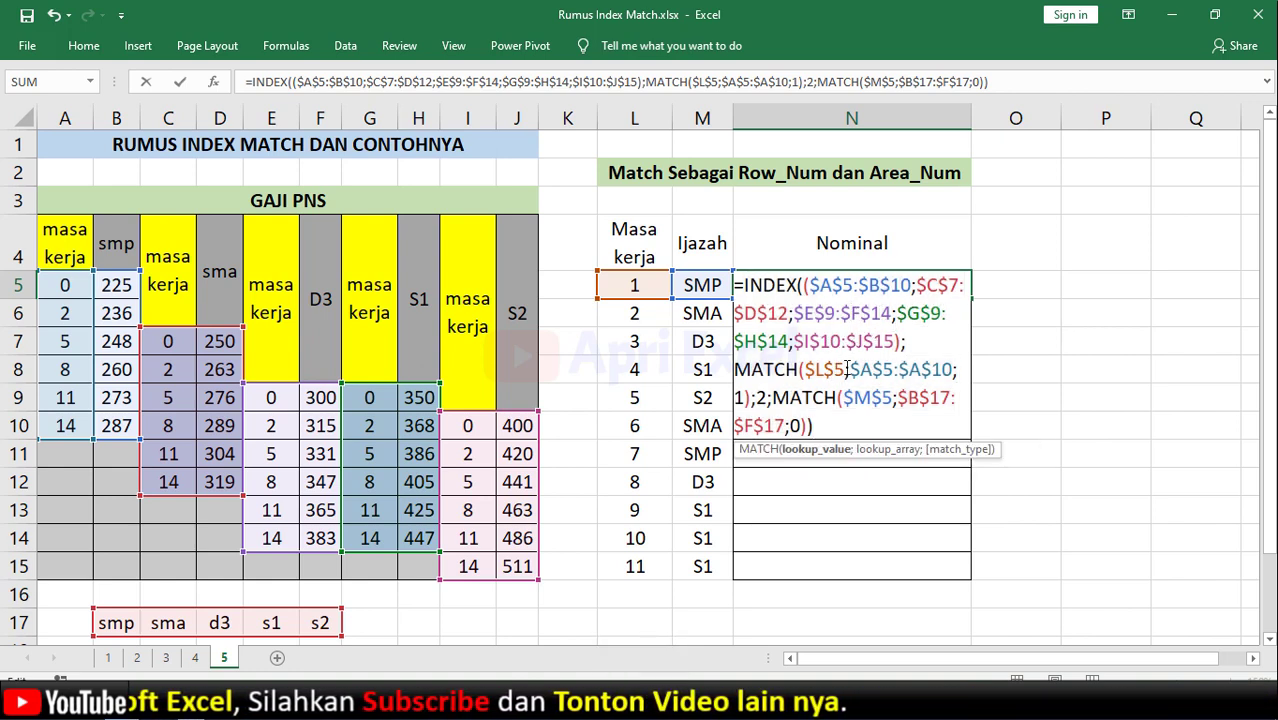
key("BackSpace")
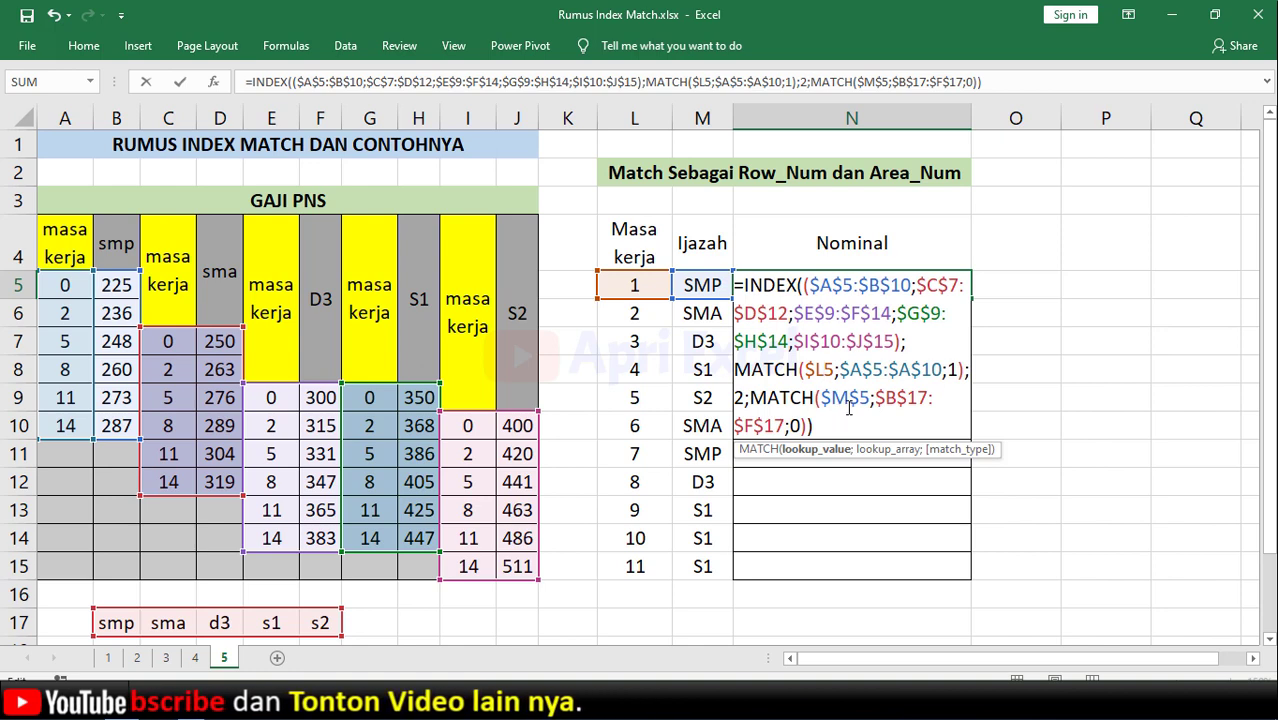
left_click(849, 398)
key("BackSpace")
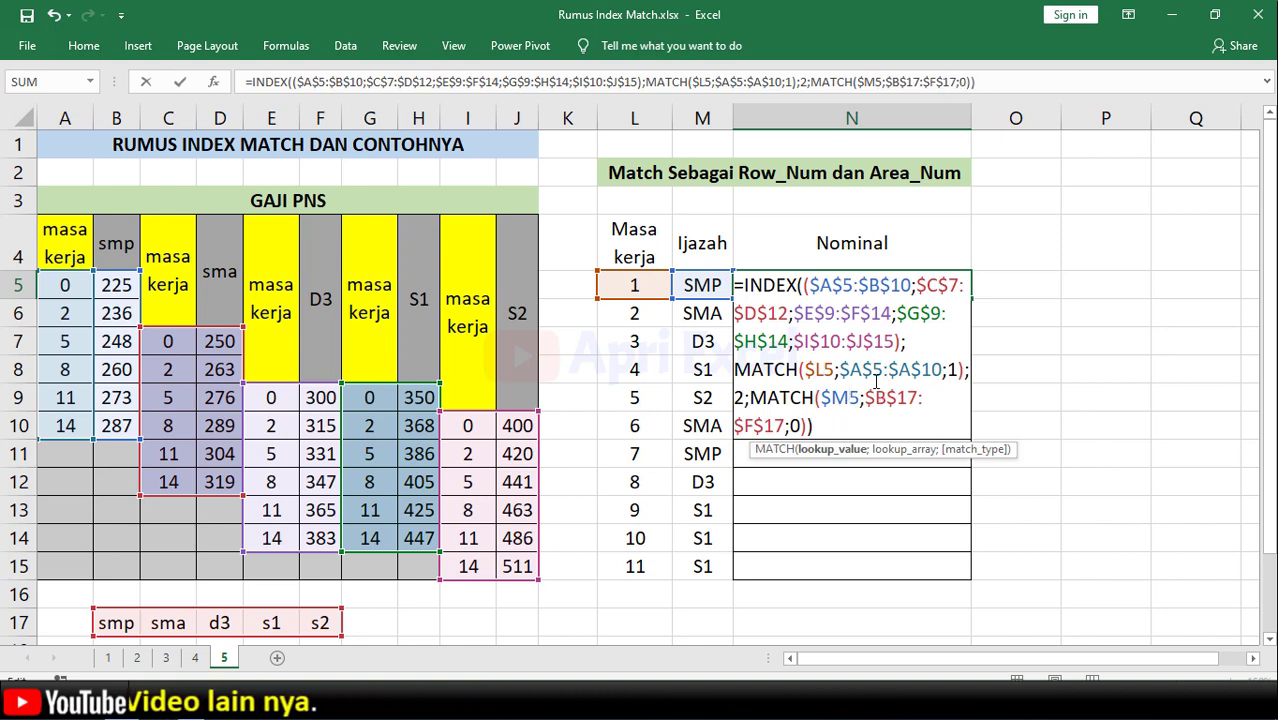
Fill the Nominal formula down N5:N15, giving 225, 263, 315 and onward.
key("Return")
left_click(915, 290)
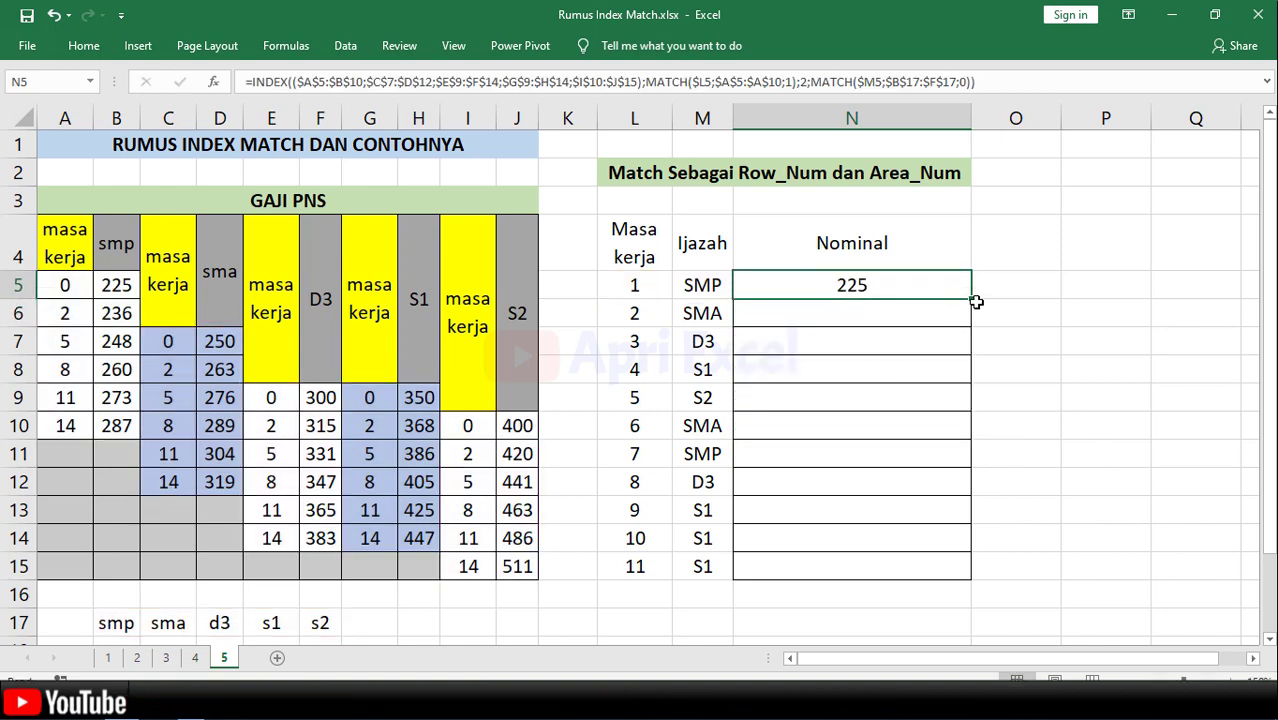
left_click_drag(974, 299, 972, 580)
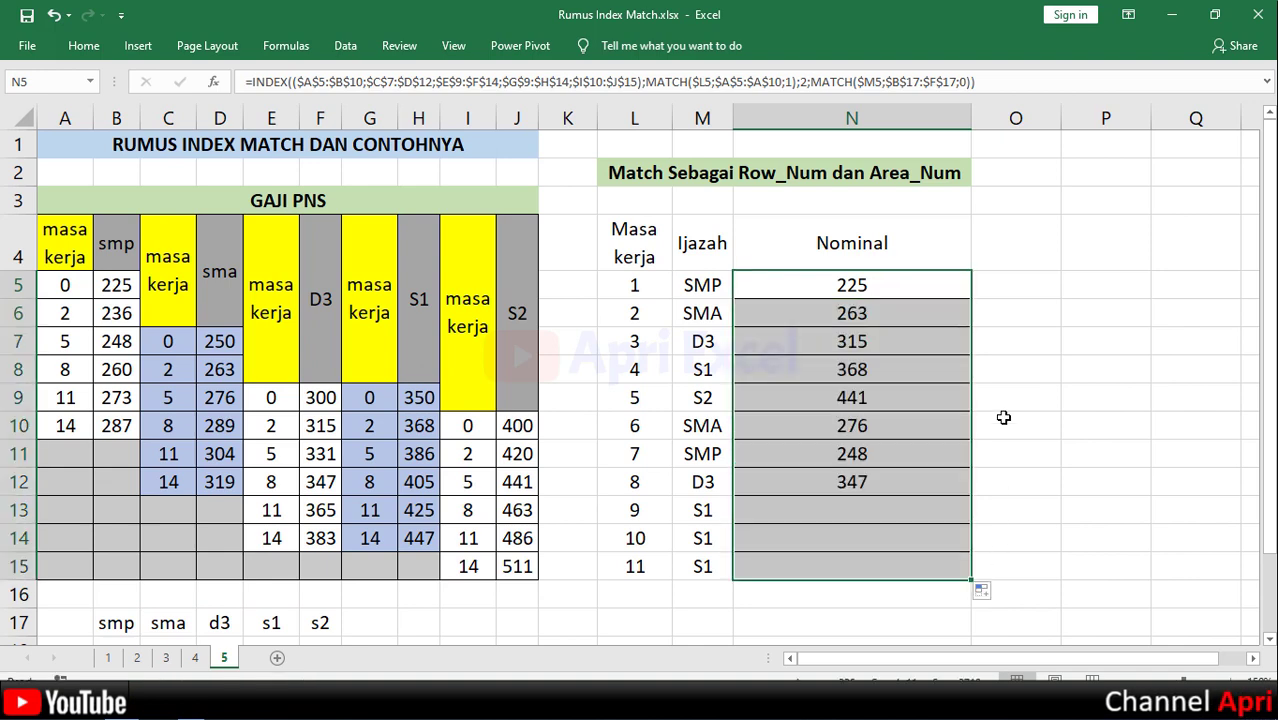